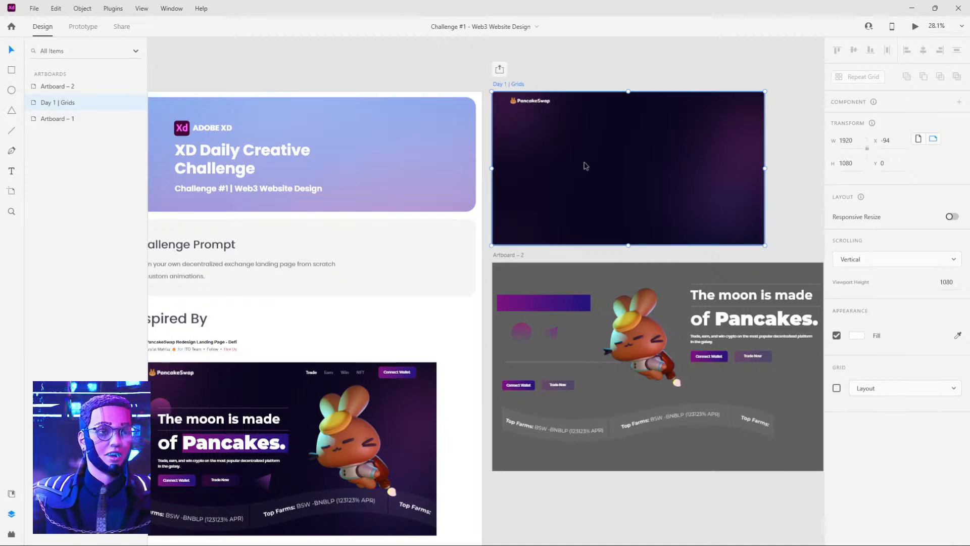
Add the text "The moon is made" below the PancakeSwap logo on the Day 1 | Grids artboard, modelled on the Artboard – 2 heading.
click(720, 296)
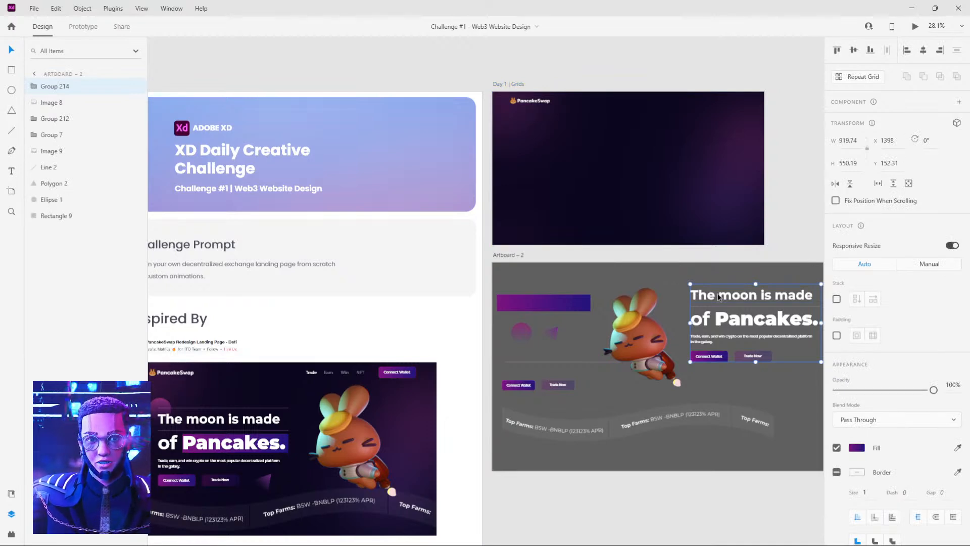
double_click(720, 296)
click(725, 298)
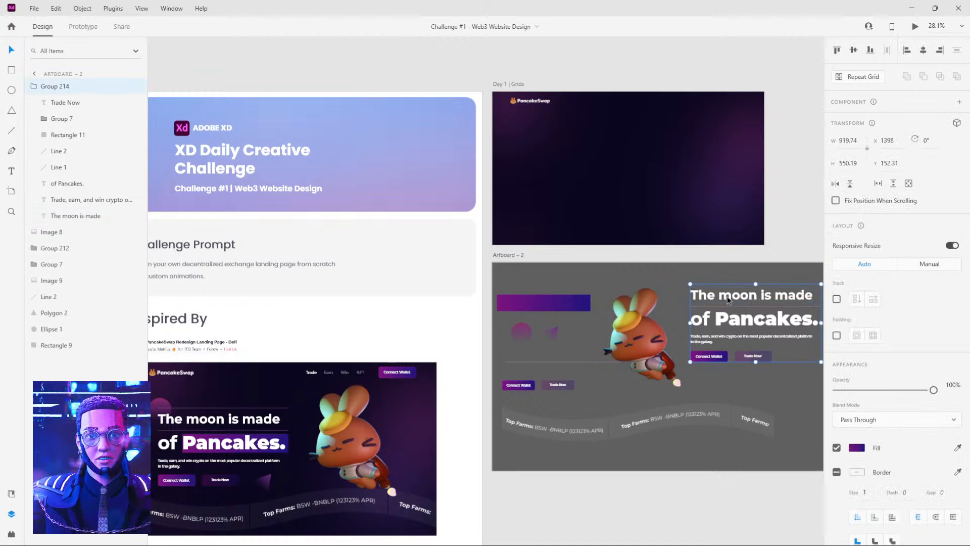
double_click(715, 297)
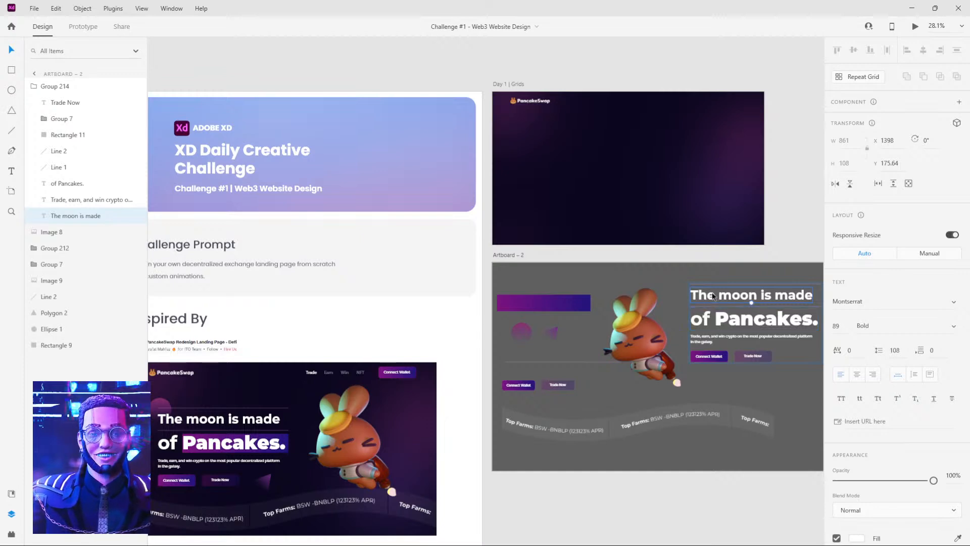
click(631, 222)
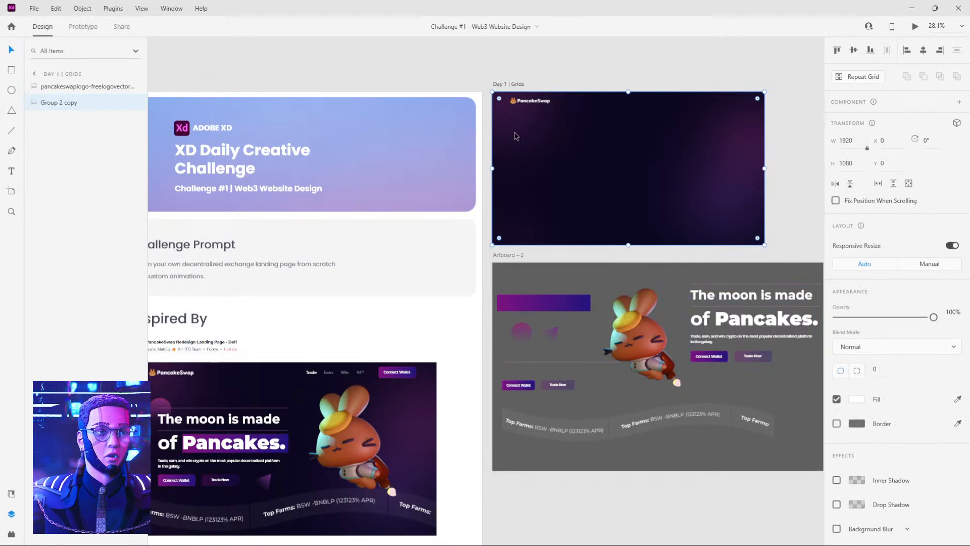
click(514, 134)
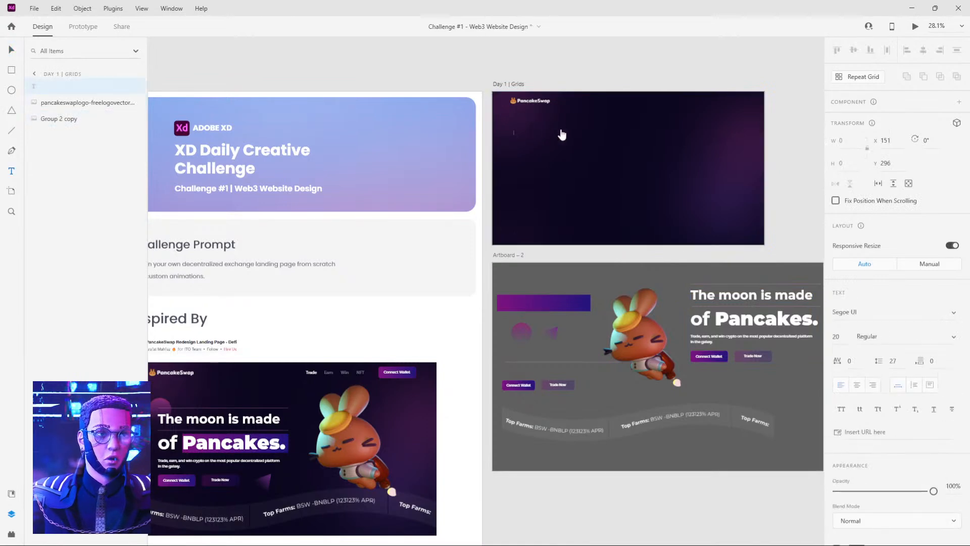
text(The moon is )
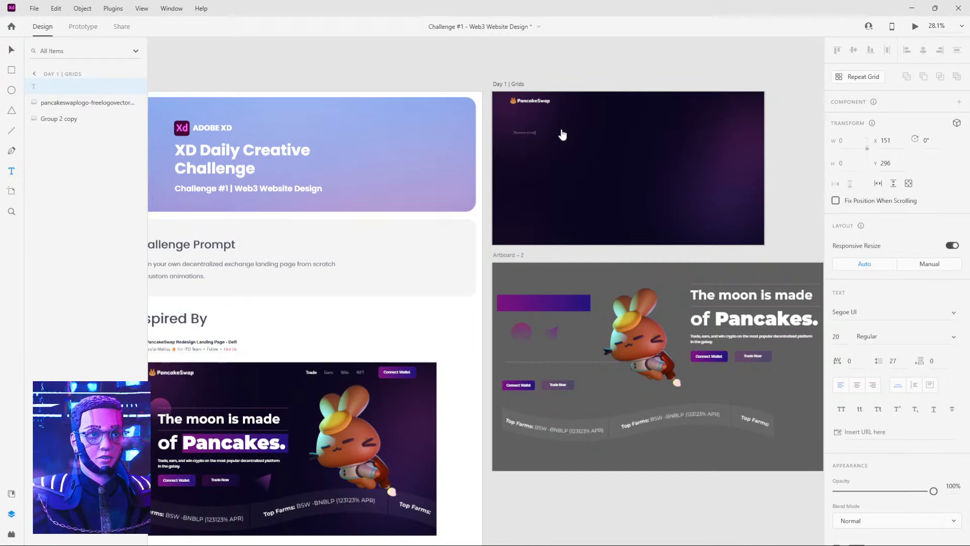
text(made)
key(Escape)
Enlarge the new heading to about size 58, aligned below the logo, and change its fill to white.
scroll(564, 135, up, 5)
drag(457, 140, 524, 131)
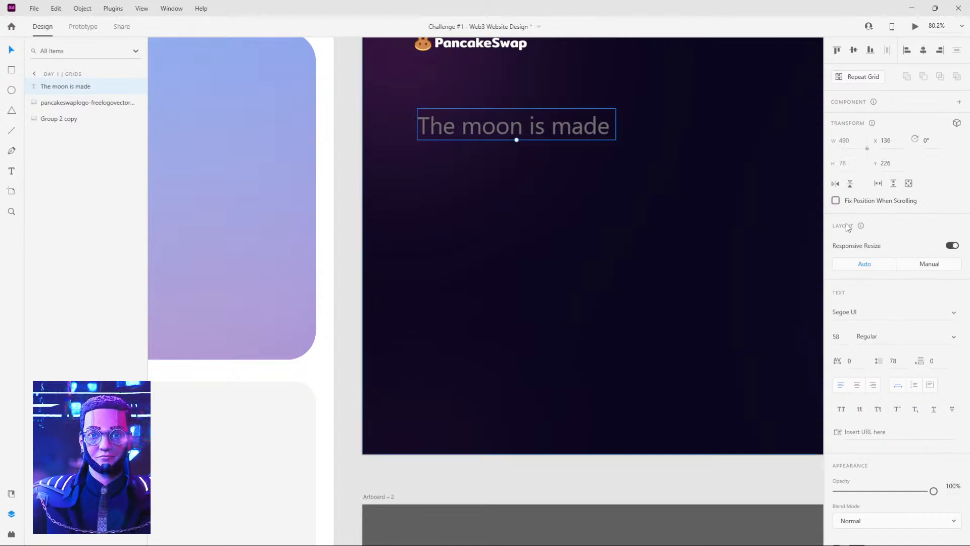
scroll(889, 324, down, 3)
click(855, 399)
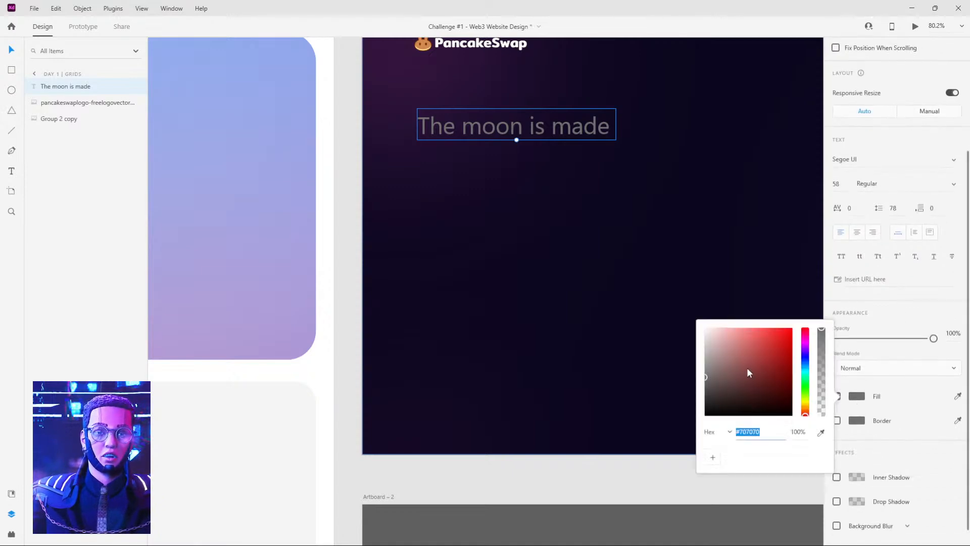
drag(749, 372, 674, 318)
click(694, 214)
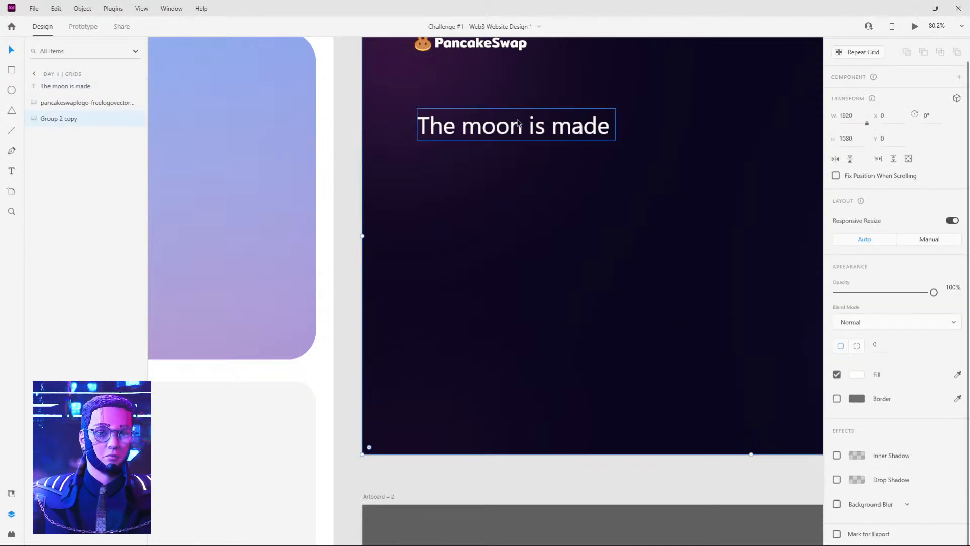
Change the font of the "The moon is made" heading to Montserrat.
click(520, 133)
click(862, 309)
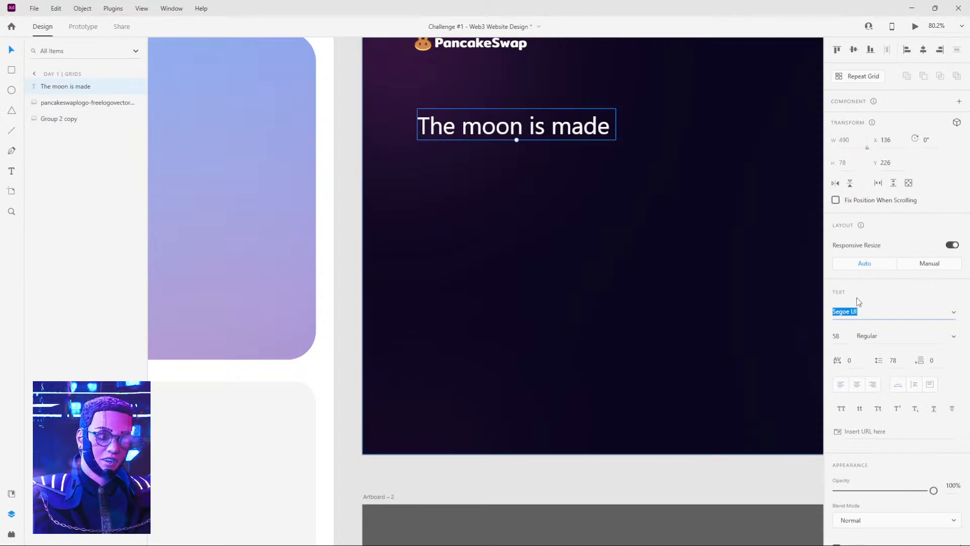
text(Mon)
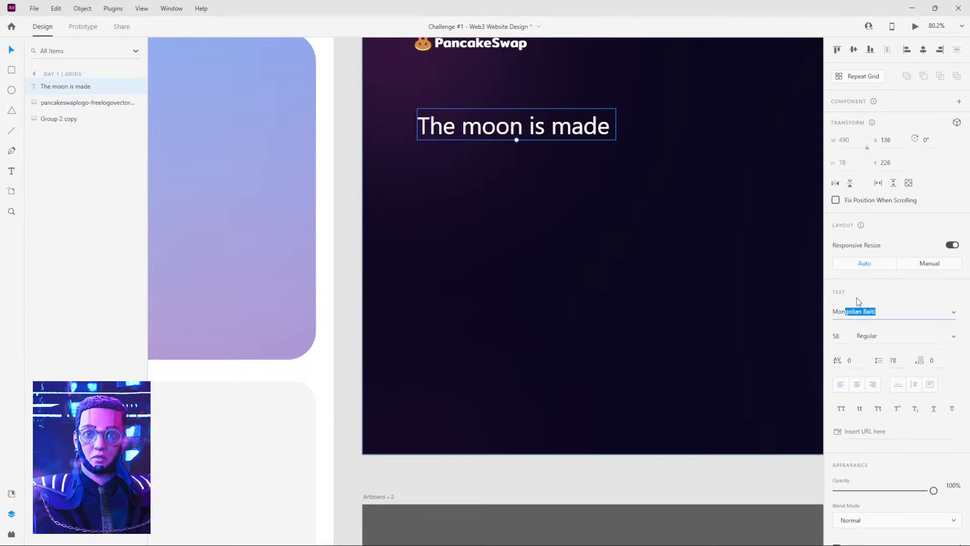
text(t)
key(Return)
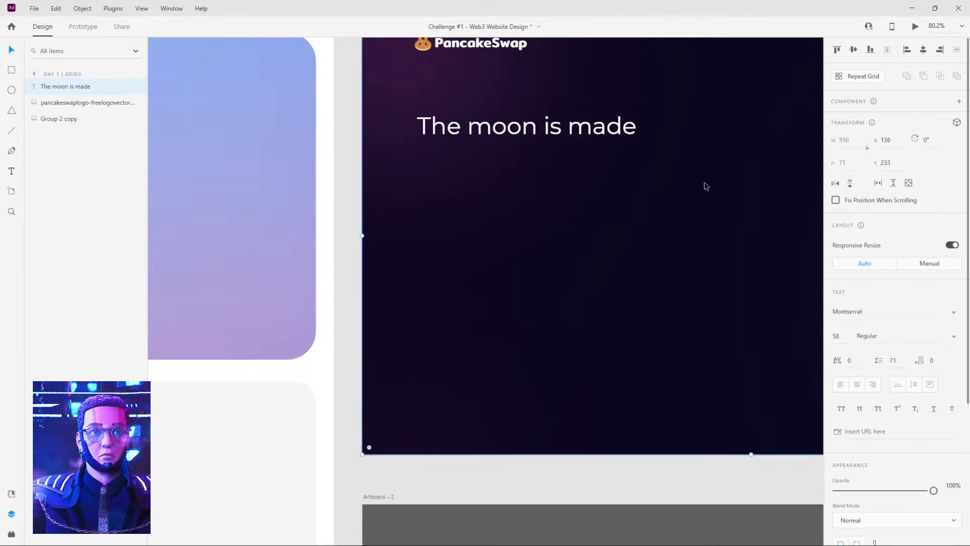
click(707, 185)
Set the new heading's font size to 89 to match the reference heading on Artboard – 2.
scroll(713, 167, down, 5)
drag(654, 185, 364, 121)
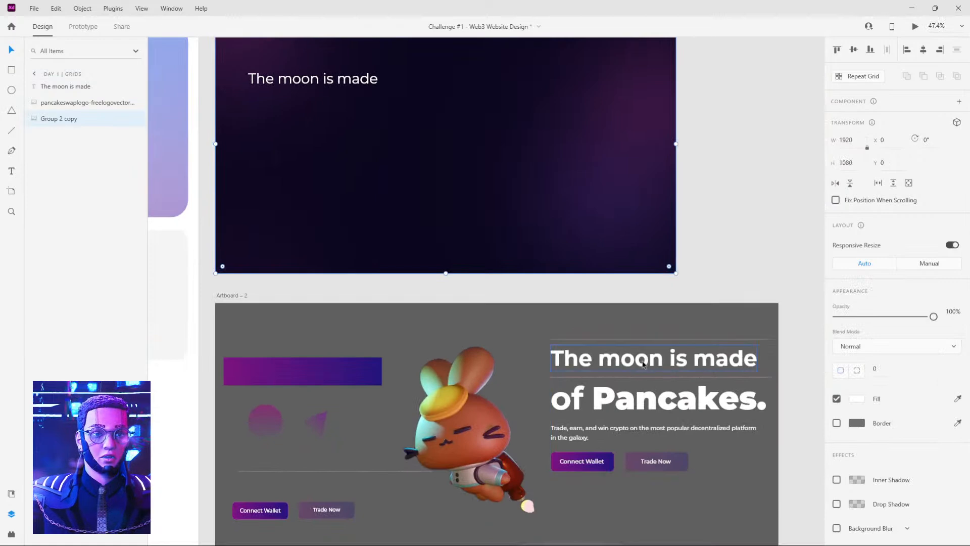
click(643, 363)
click(841, 327)
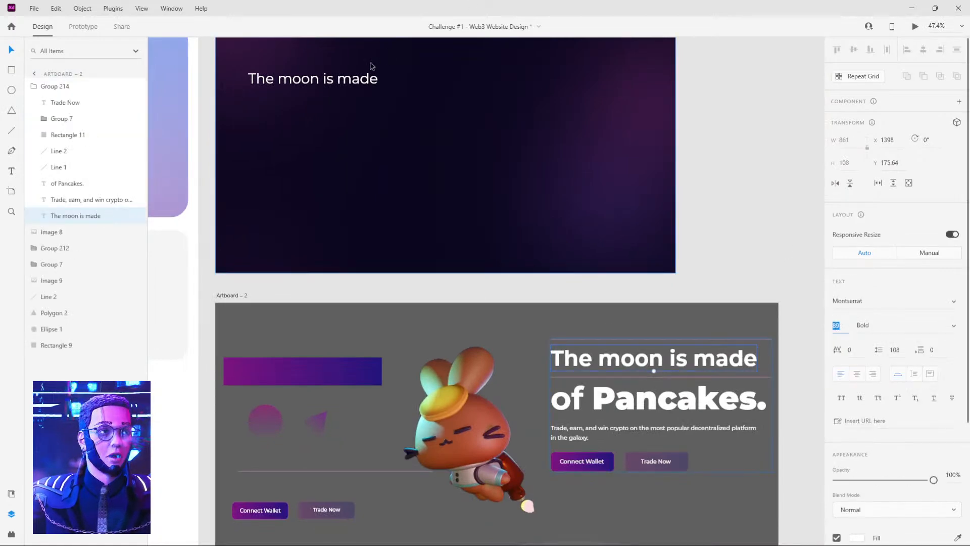
click(314, 81)
click(846, 338)
text(89)
key(Return)
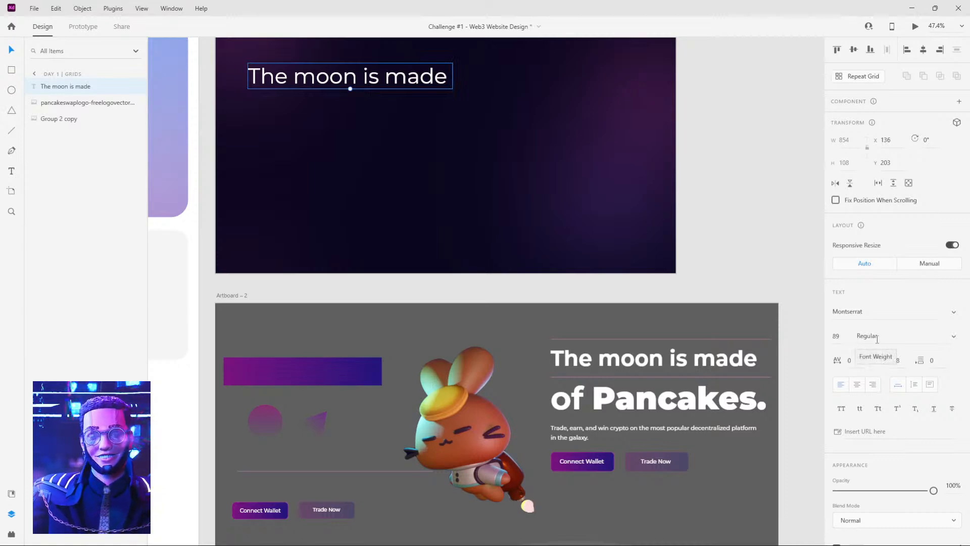
Set the font weight of the new "The moon is made" heading to Bold.
click(954, 336)
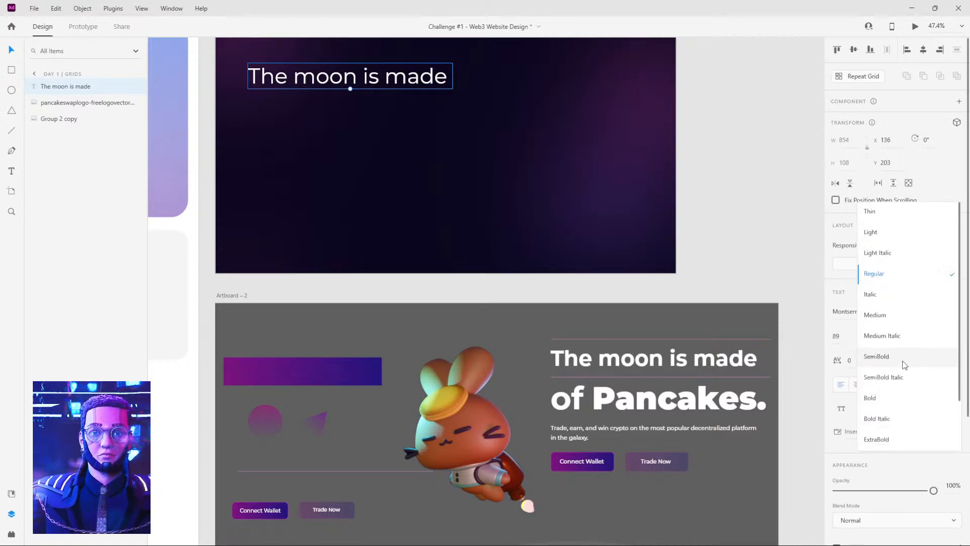
click(890, 396)
click(716, 115)
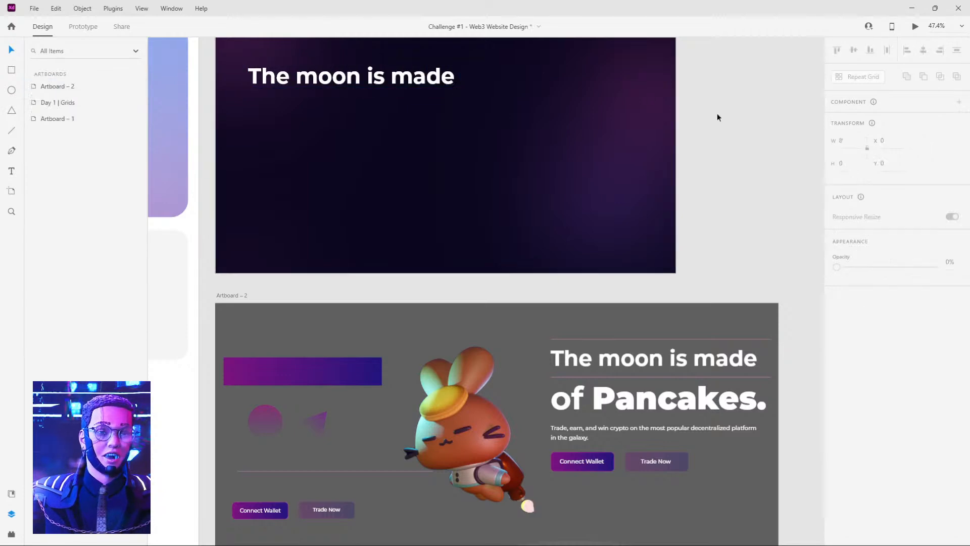
Move the heading down to about X 129, Y 264, leaving space beneath the logo.
scroll(574, 162, up, 3)
scroll(573, 162, left, 2)
drag(378, 161, 396, 170)
Draw a horizontal line about 864 wide just above the heading, spanning the width of its text.
scroll(396, 210, up, 4)
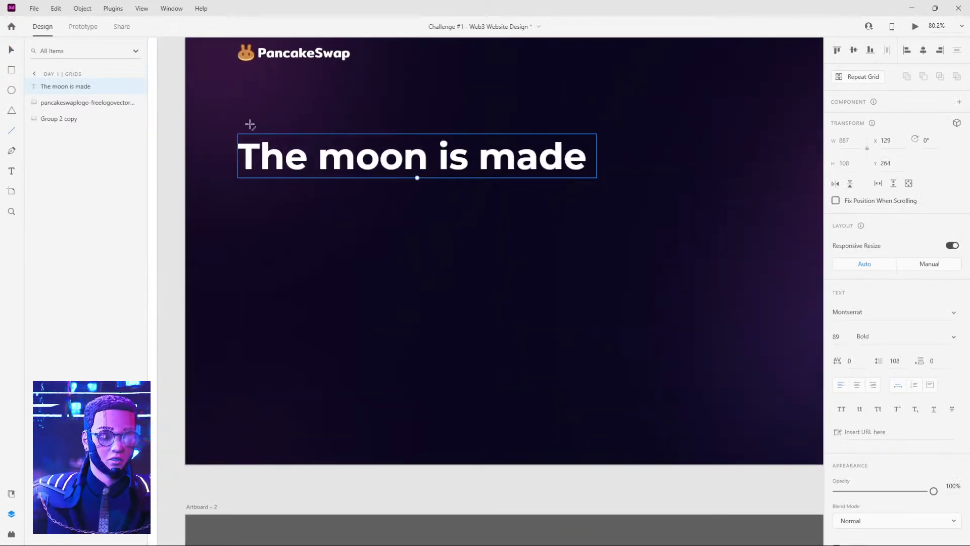
key(l)
drag(237, 122, 588, 124)
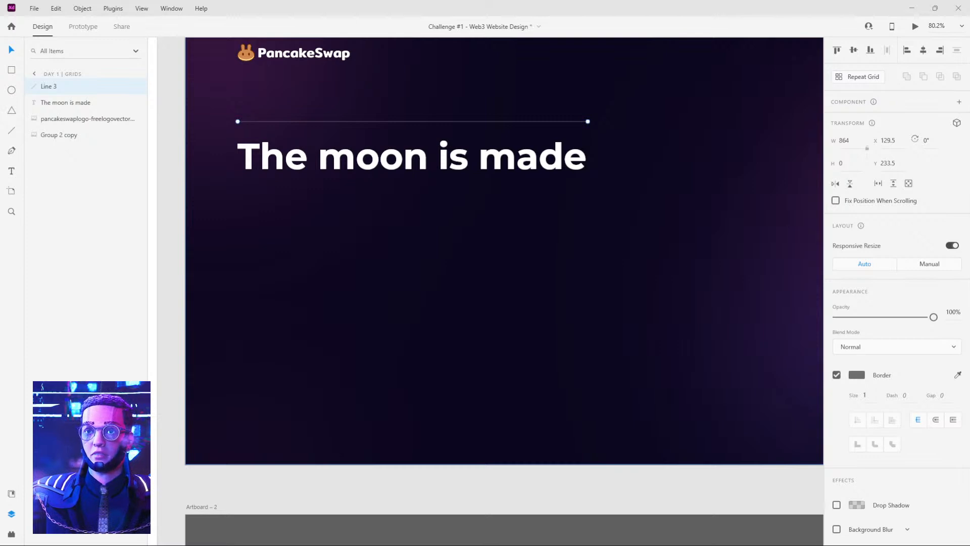
click(602, 200)
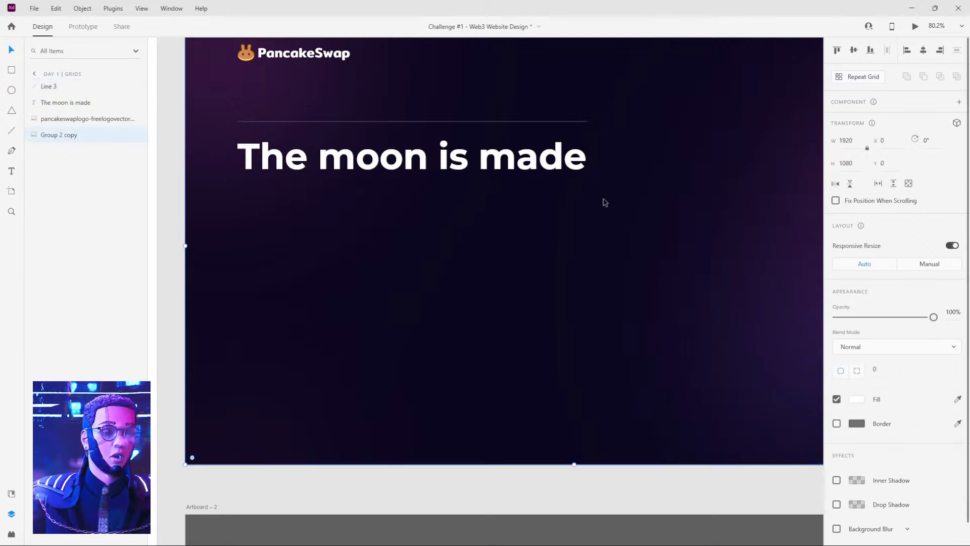
Duplicate the line straight down to just below the heading, at about Y 402.5.
click(499, 123)
key(alt)
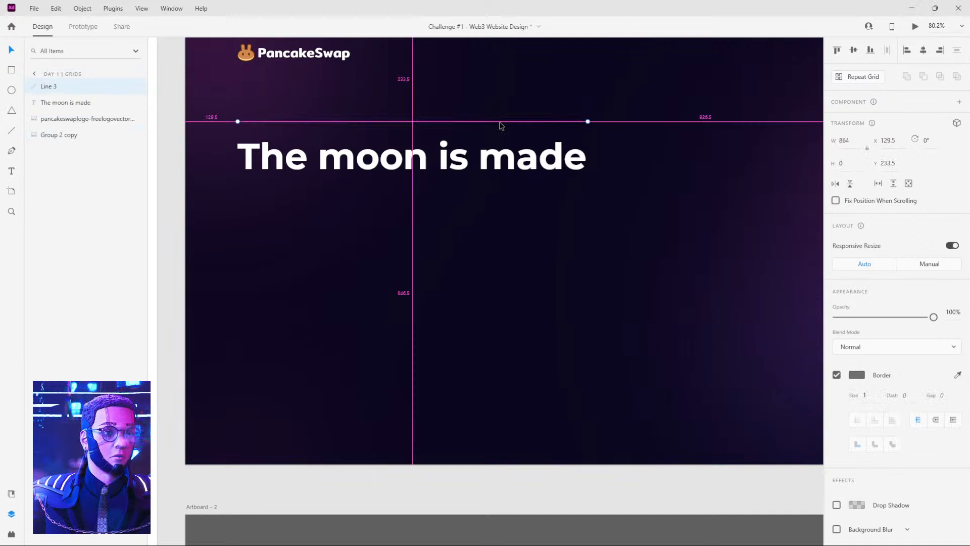
drag(500, 125, 497, 191)
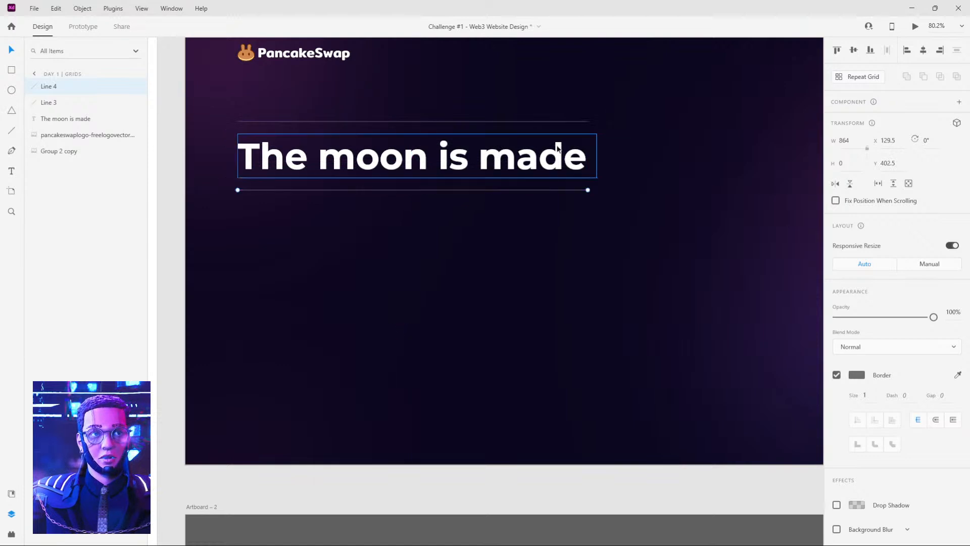
Recolour the borders of both lines around the heading from grey to a pinkish purple.
shift+click(515, 123)
click(534, 226)
click(537, 191)
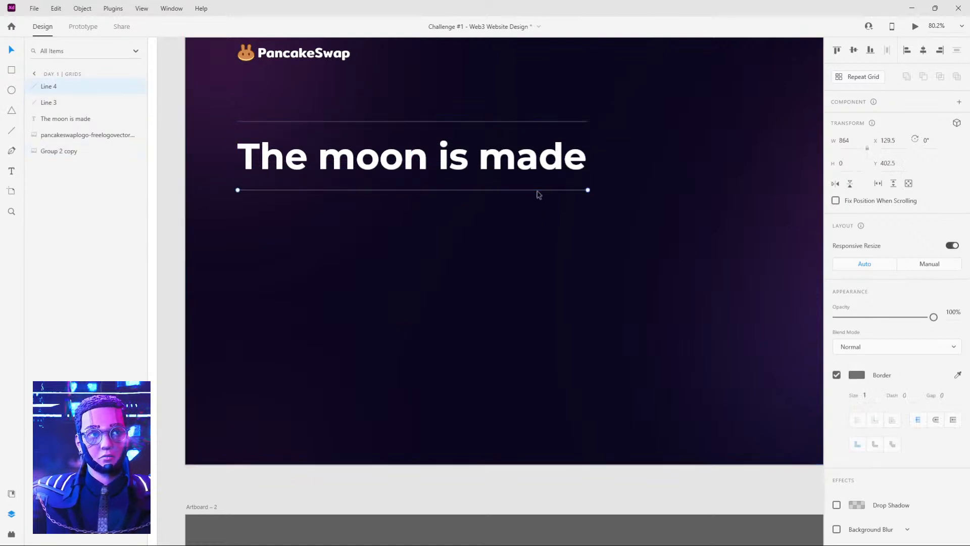
shift+click(536, 123)
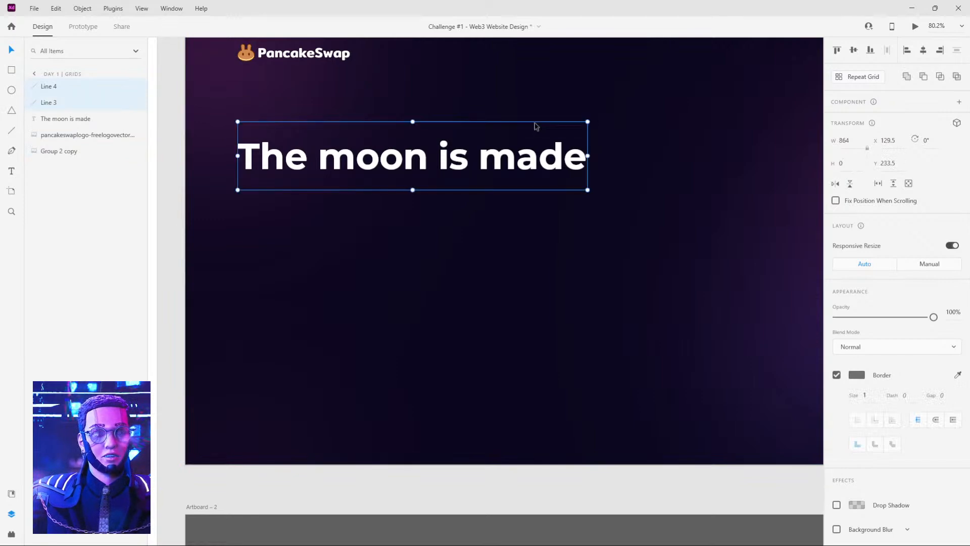
click(857, 376)
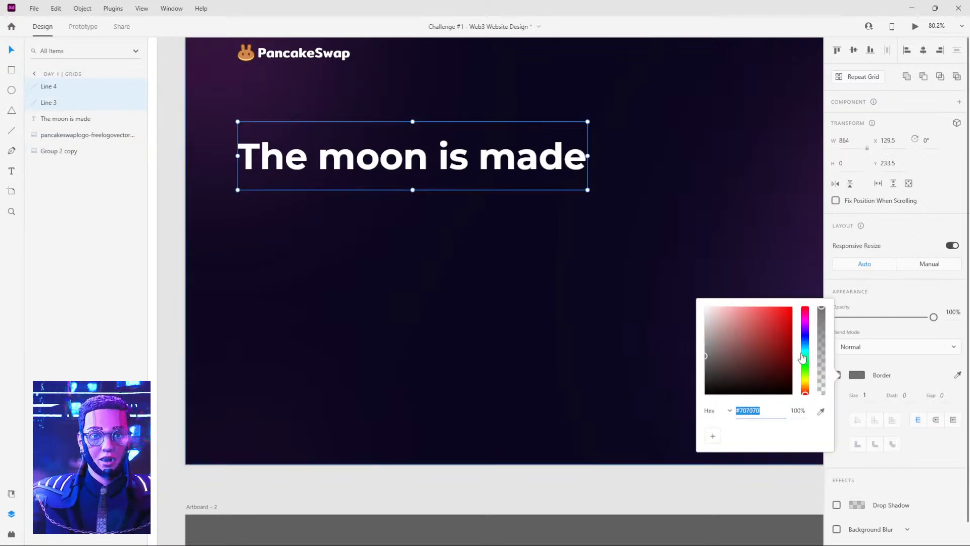
drag(806, 349, 807, 321)
drag(771, 319, 752, 306)
click(711, 244)
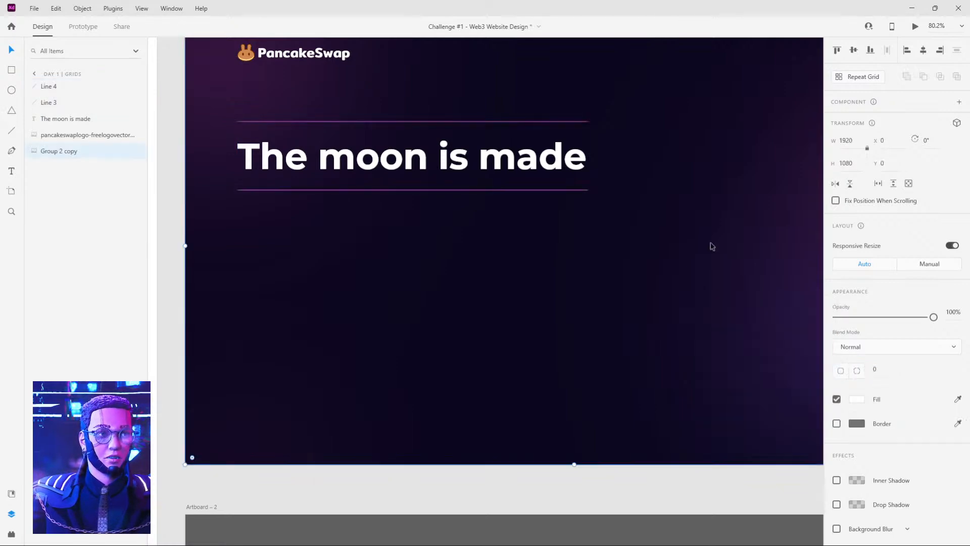
Duplicate the "The moon is made" heading straight down to below the lower line, at about Y 433.
scroll(627, 291, down, 2)
scroll(627, 292, down, 1)
drag(664, 304, 561, 233)
scroll(576, 249, down, 1)
drag(397, 274, 610, 181)
scroll(491, 260, down, 1)
drag(520, 256, 468, 267)
scroll(607, 142, up, 1)
scroll(608, 142, up, 2)
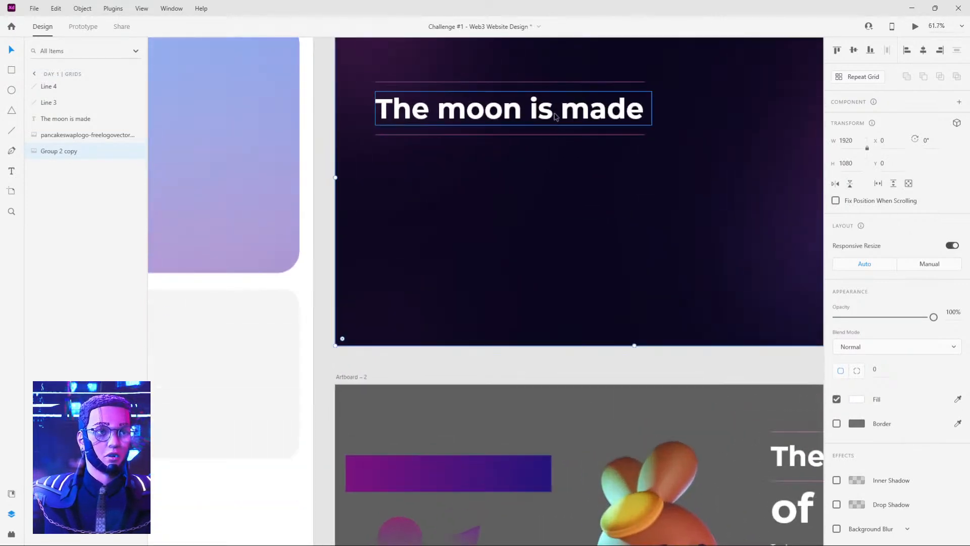
click(556, 115)
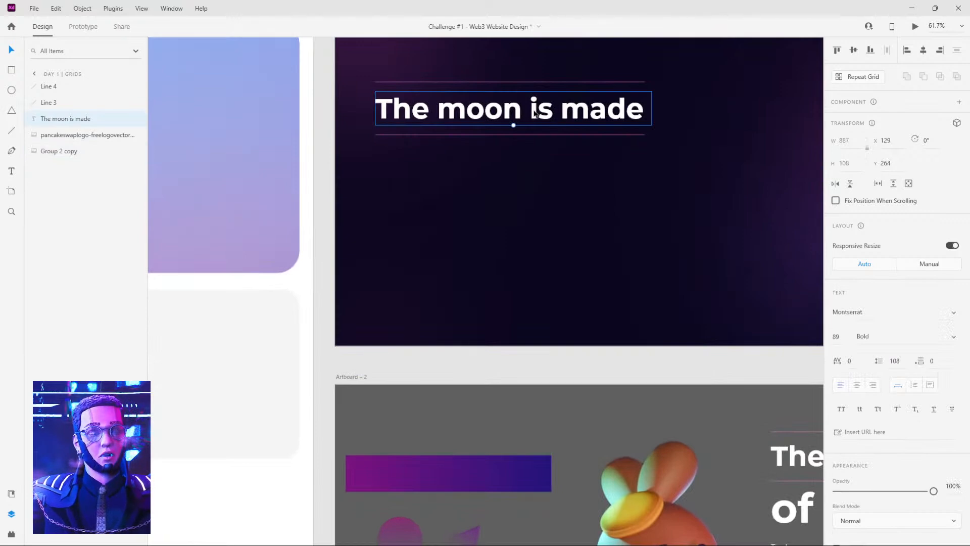
key(alt)
drag(532, 112, 534, 161)
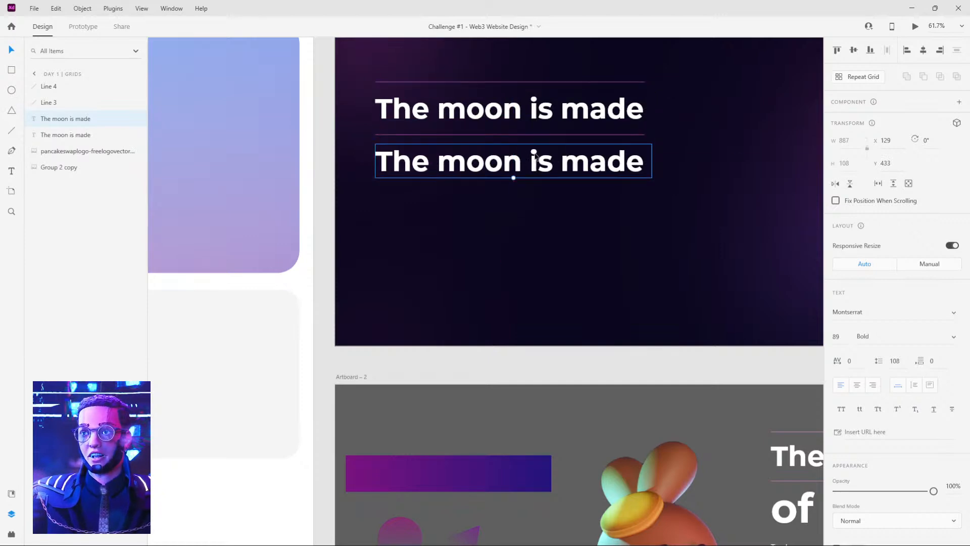
Replace the duplicated heading's text with "of Pancakes." copied from the reference text on Artboard – 2.
double_click(497, 163)
key(Escape)
scroll(667, 301, down, 4)
drag(612, 225, 506, 201)
click(621, 323)
double_click(621, 324)
key(ctrl+c)
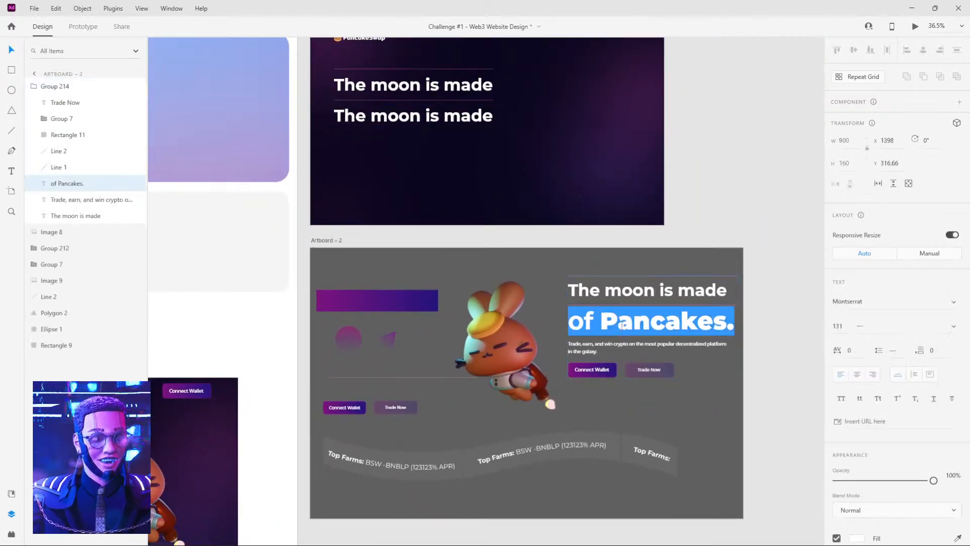
key(Escape)
double_click(472, 121)
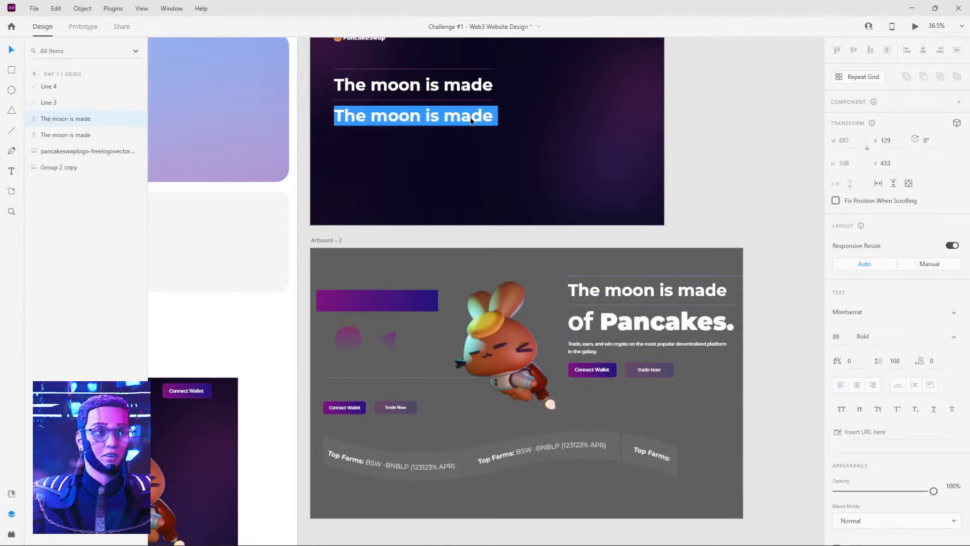
key(ctrl+v)
key(Escape)
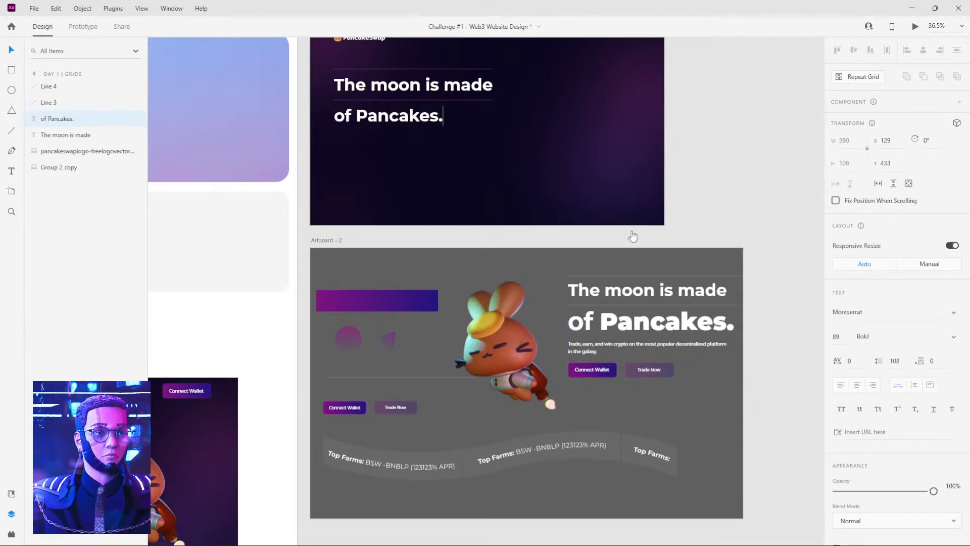
Set the font size of "of Pancakes." on the Day 1 | Grids artboard to 131, matching the reference text on Artboard – 2.
click(754, 280)
double_click(705, 328)
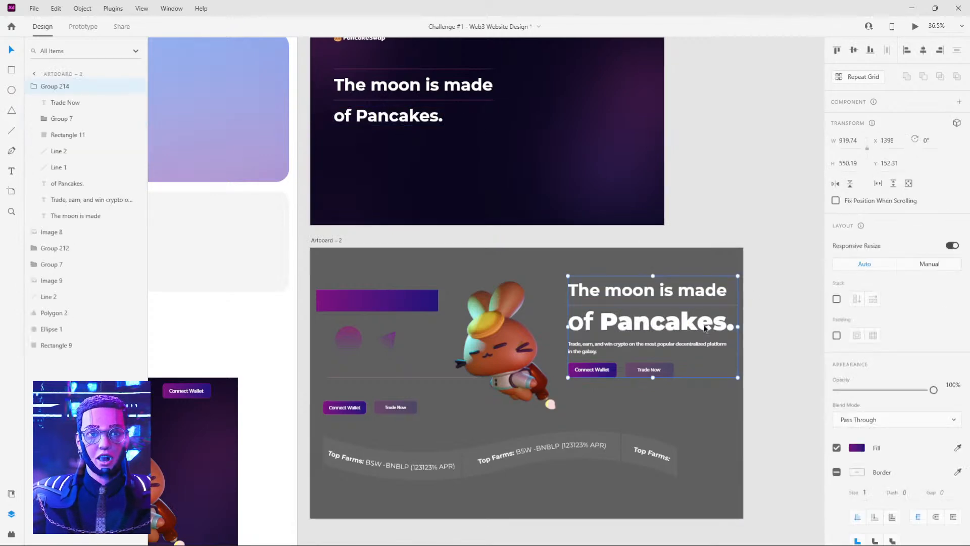
click(836, 326)
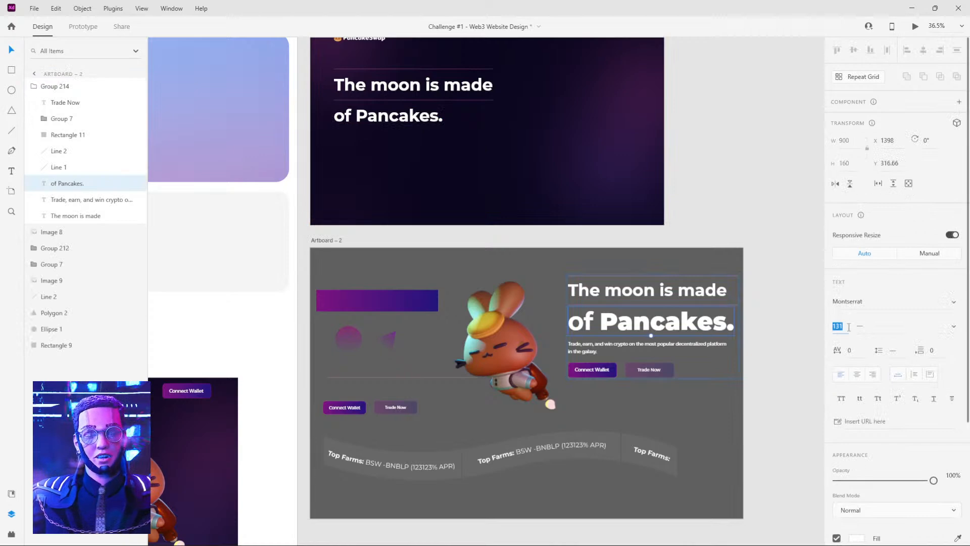
click(389, 121)
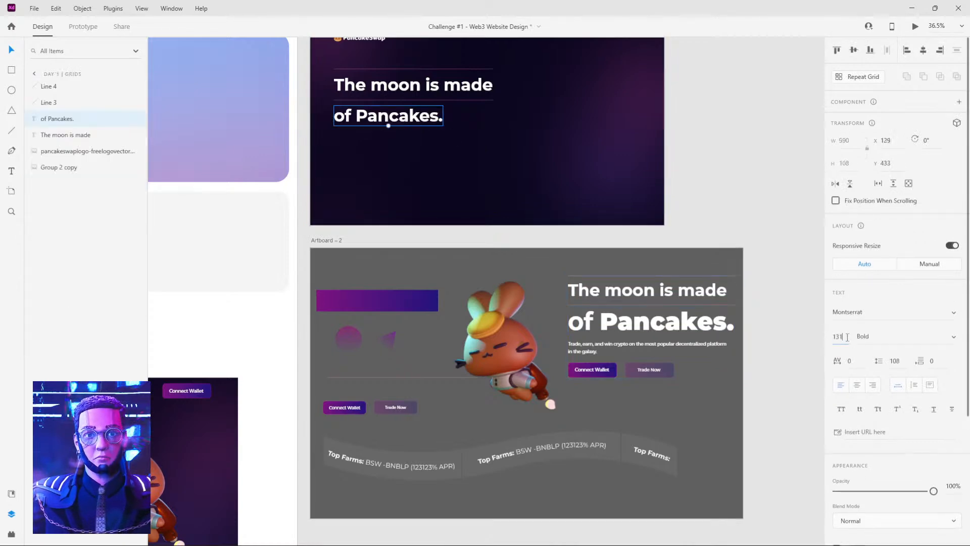
key(Return)
click(721, 145)
Check the font weight used for the word "Pancakes." in the reference headline on Artboard – 2.
click(415, 113)
click(709, 327)
double_click(710, 327)
drag(601, 321, 729, 315)
click(668, 321)
drag(603, 321, 705, 320)
click(646, 318)
click(631, 316)
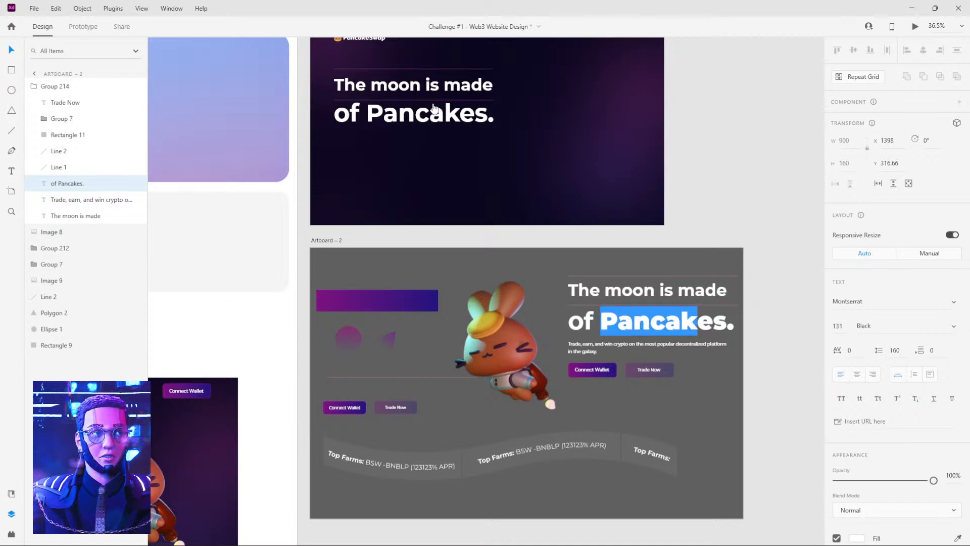
Change only the word "Pancakes." in the Day 1 | Grids headline to the Montserrat Black weight.
click(444, 112)
double_click(443, 112)
click(368, 113)
drag(369, 113, 607, 151)
click(948, 341)
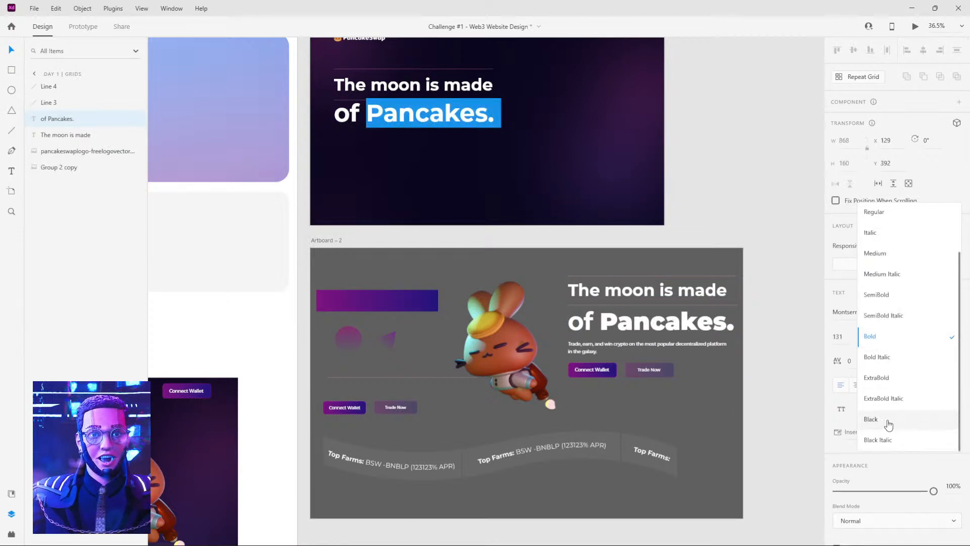
click(884, 420)
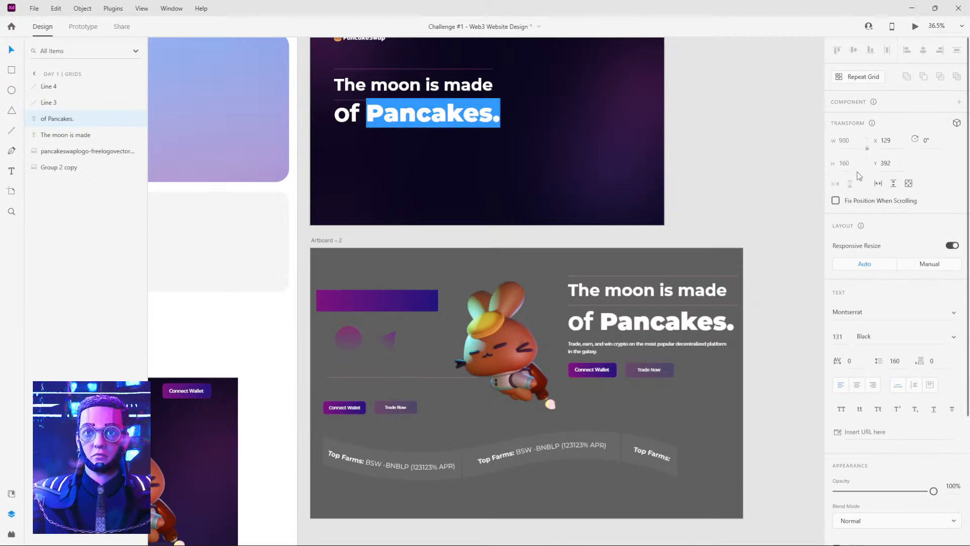
click(711, 126)
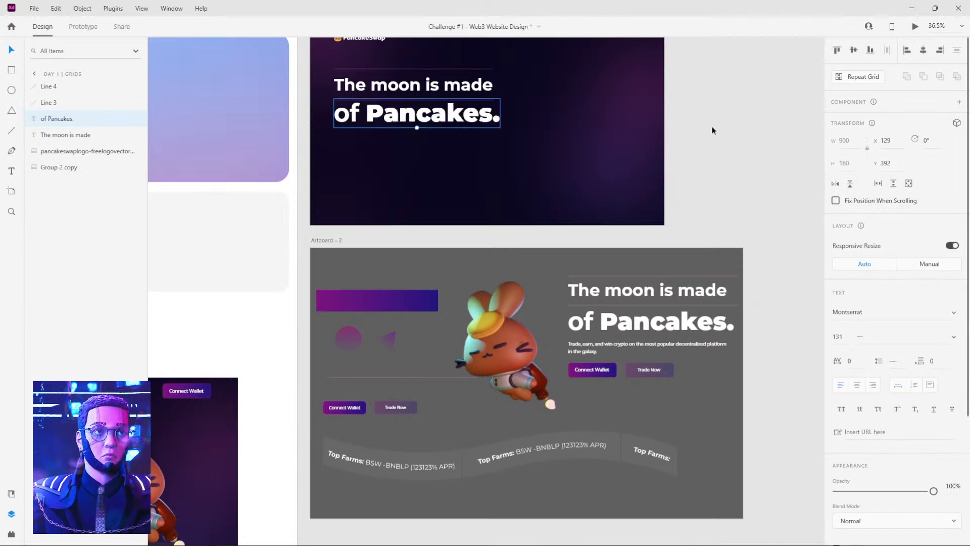
Copy the "Trade, earn, and win crypto" paragraph from the reference group on Artboard – 2.
drag(513, 119, 539, 182)
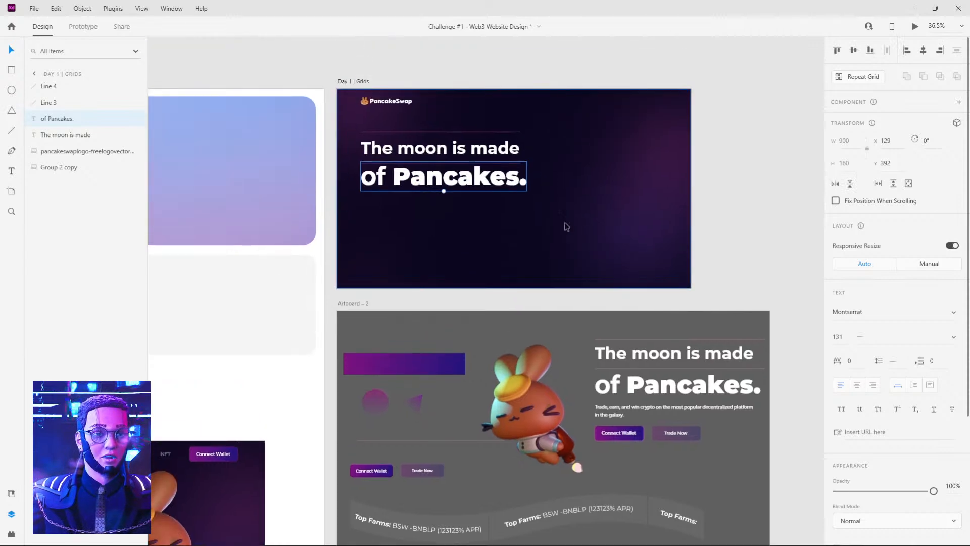
scroll(663, 450, up, 1)
scroll(662, 450, up, 5)
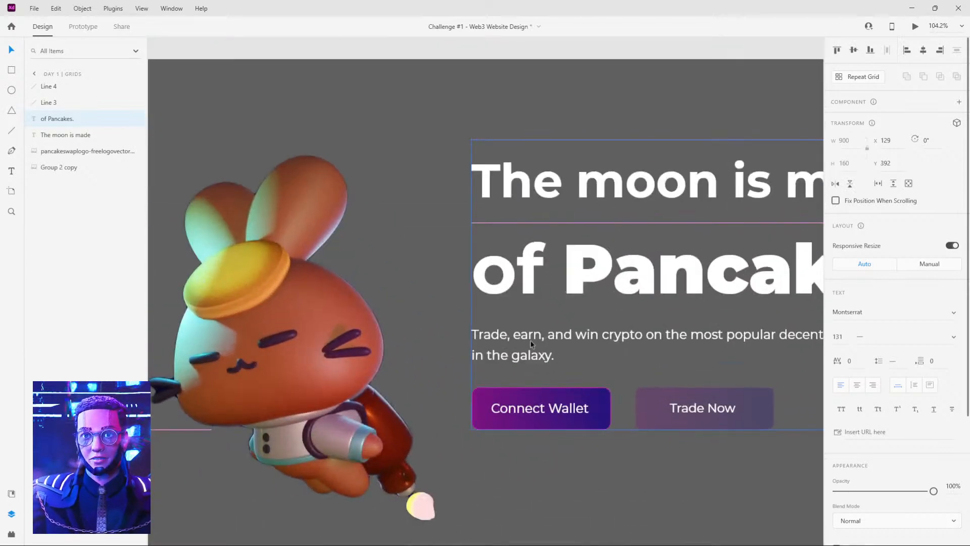
click(547, 352)
double_click(547, 352)
click(589, 352)
key(Escape)
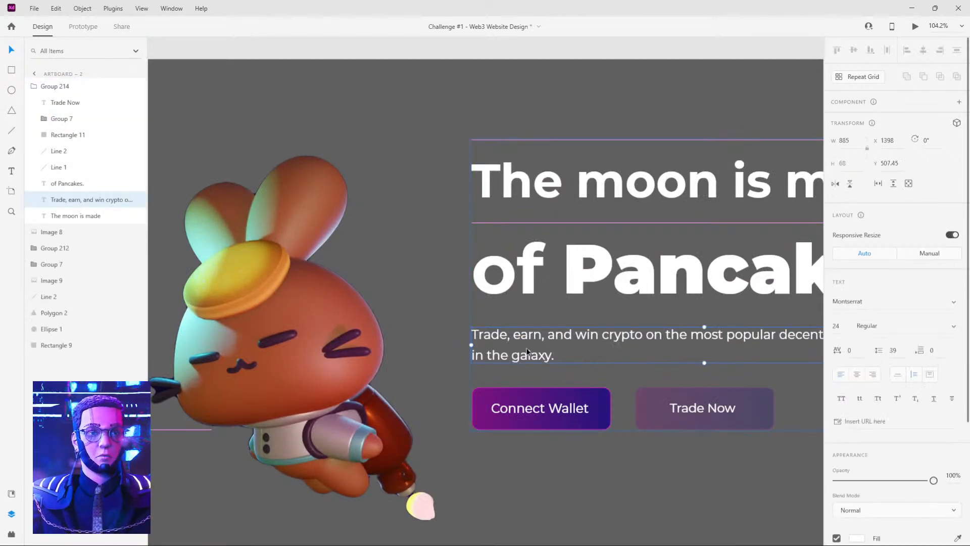
scroll(527, 352, down, 4)
scroll(505, 303, up, 5)
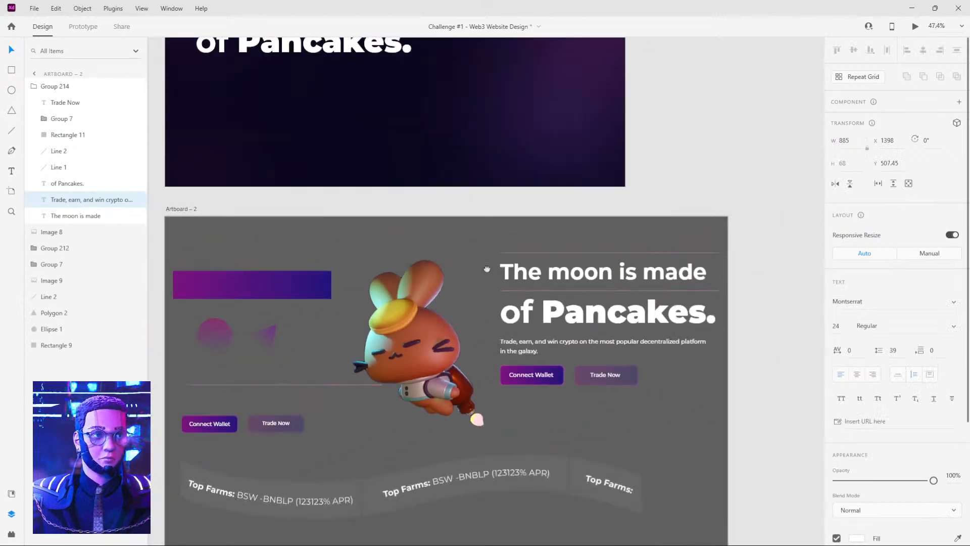
Paste the paragraph beneath the Day 1 | Grids headline at X 129, Y 589.45 and narrow its text box to wrap after "popular".
click(465, 259)
click(510, 216)
click(514, 275)
click(518, 228)
click(521, 269)
key(ctrl+v)
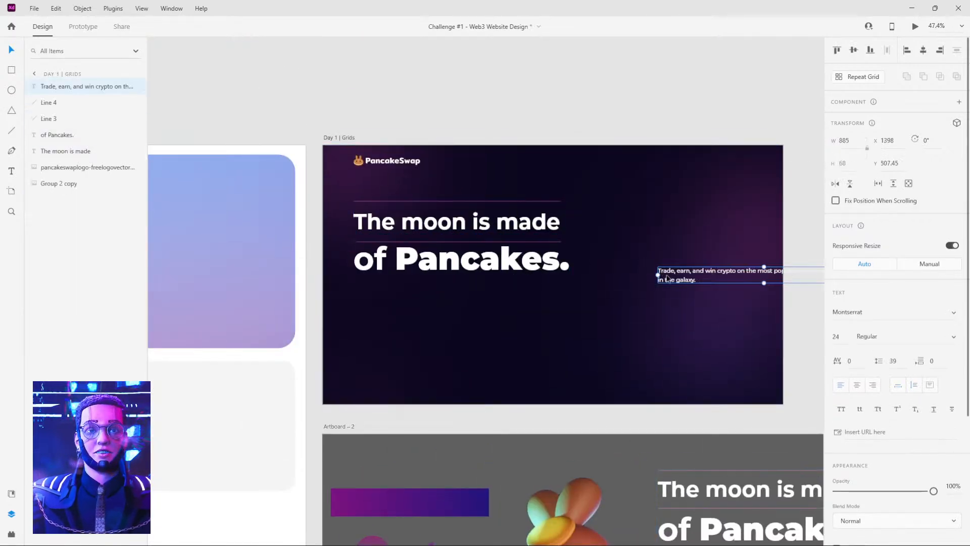
drag(668, 279, 364, 299)
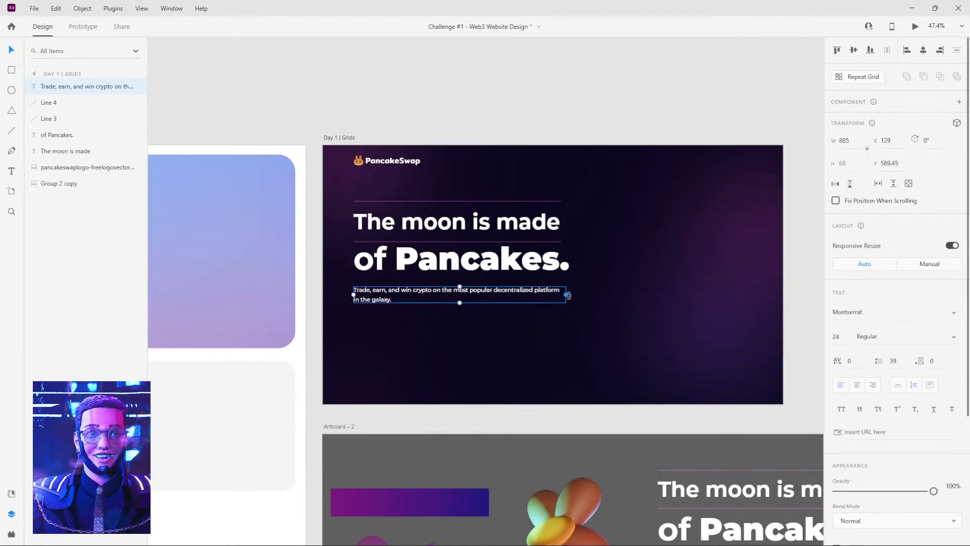
drag(566, 295, 497, 297)
click(578, 307)
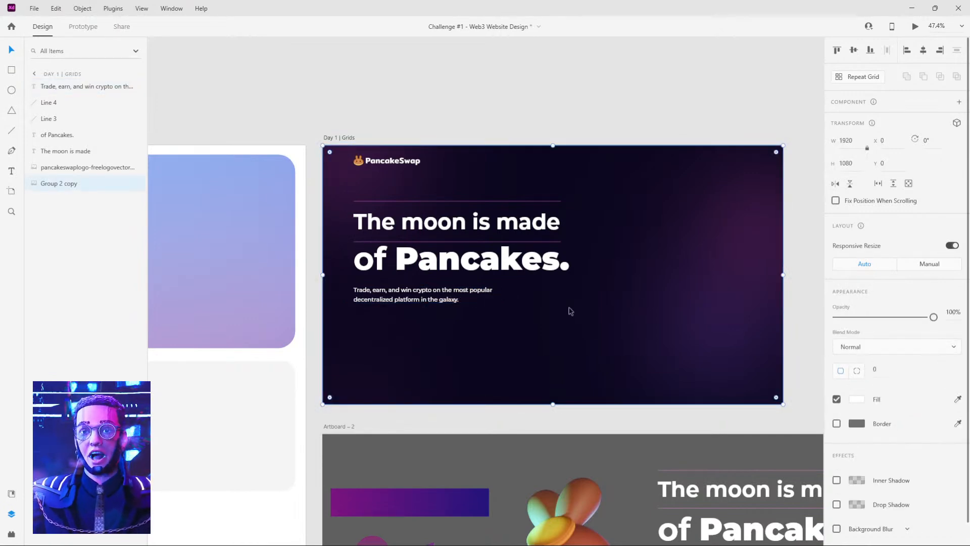
Move the loose Connect Wallet and Trade Now buttons from Artboard – 2 to a row beneath the Day 1 | Grids paragraph.
scroll(651, 308, down, 2)
drag(671, 347, 578, 255)
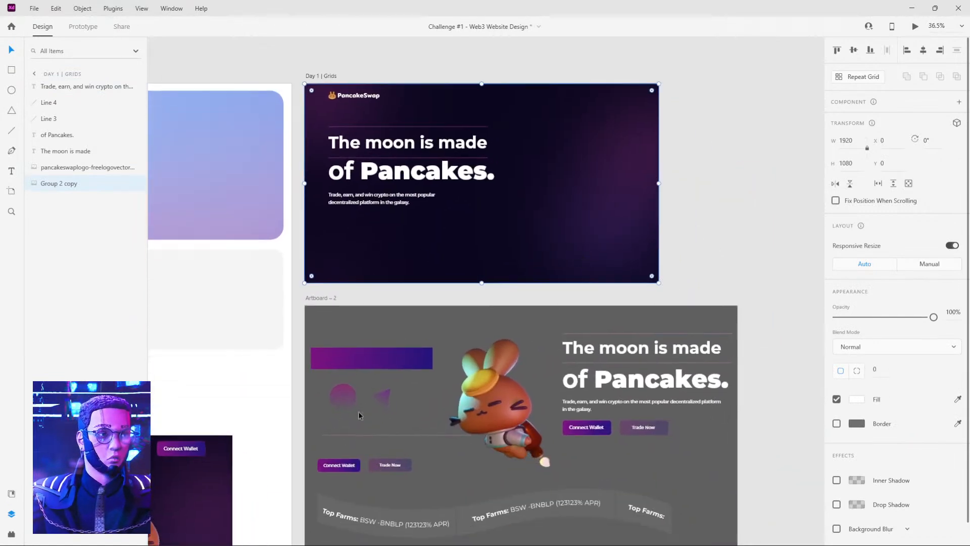
click(342, 466)
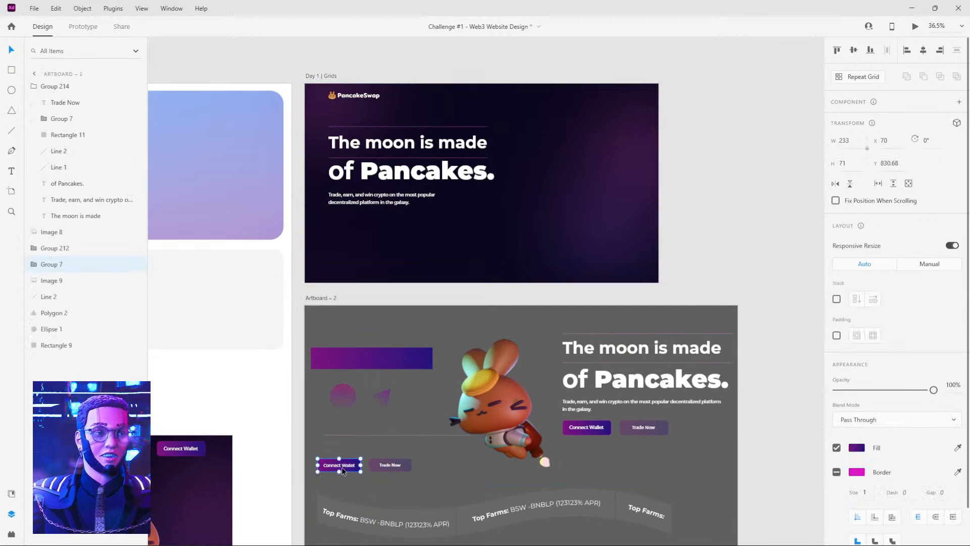
drag(341, 466, 351, 225)
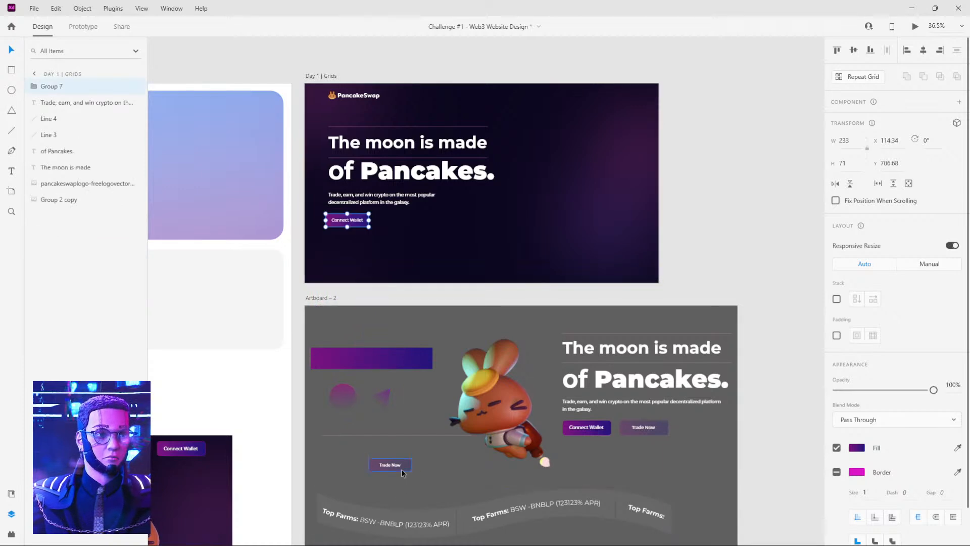
drag(400, 467, 403, 230)
scroll(382, 234, up, 5)
drag(349, 266, 389, 344)
drag(428, 284, 428, 279)
click(470, 328)
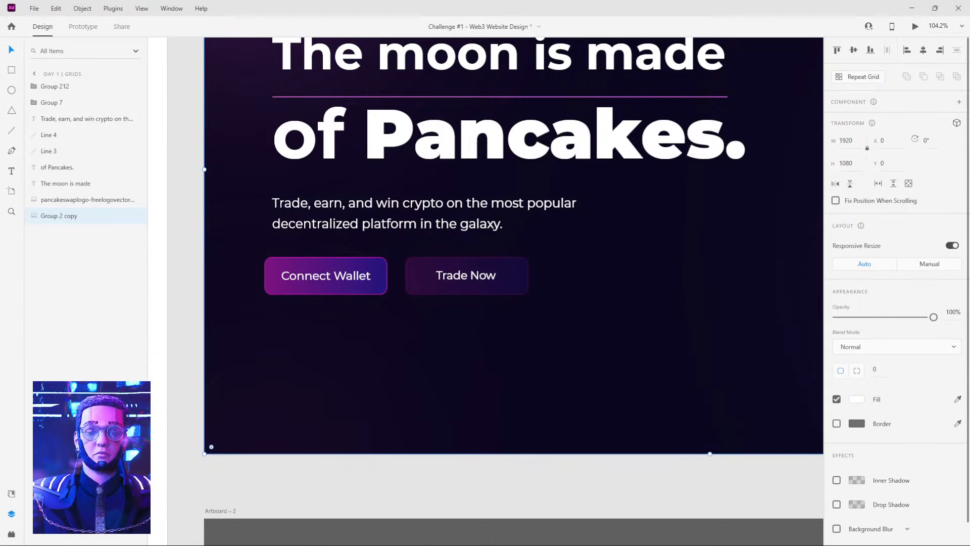
Draw a rectangle about 233 × 69 beneath the Connect Wallet button and round its corners to a radius of 12.
click(314, 283)
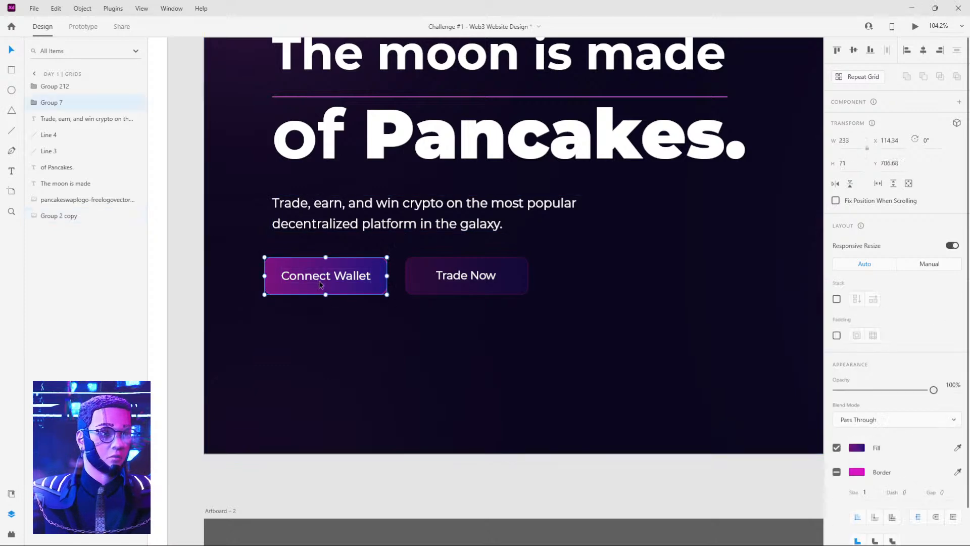
key(r)
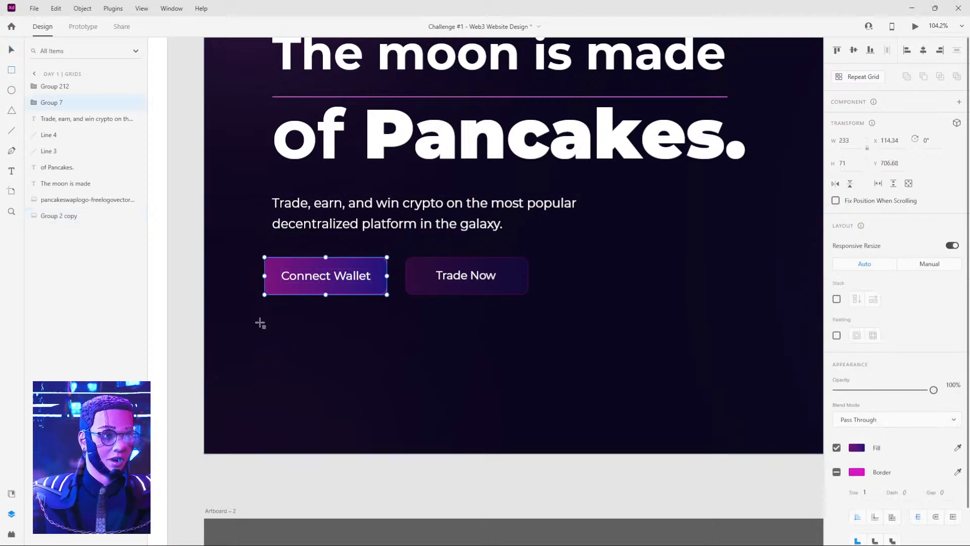
drag(264, 320, 387, 358)
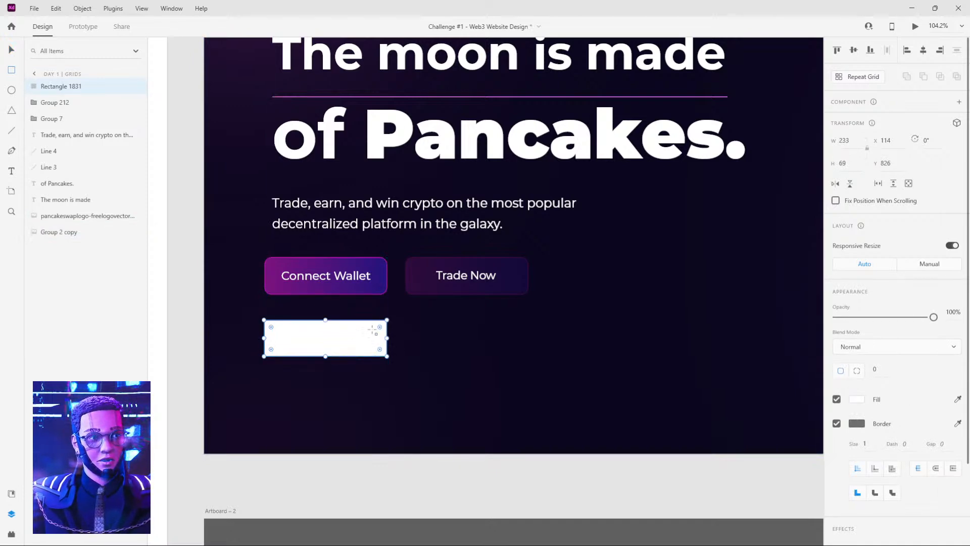
drag(379, 327, 380, 329)
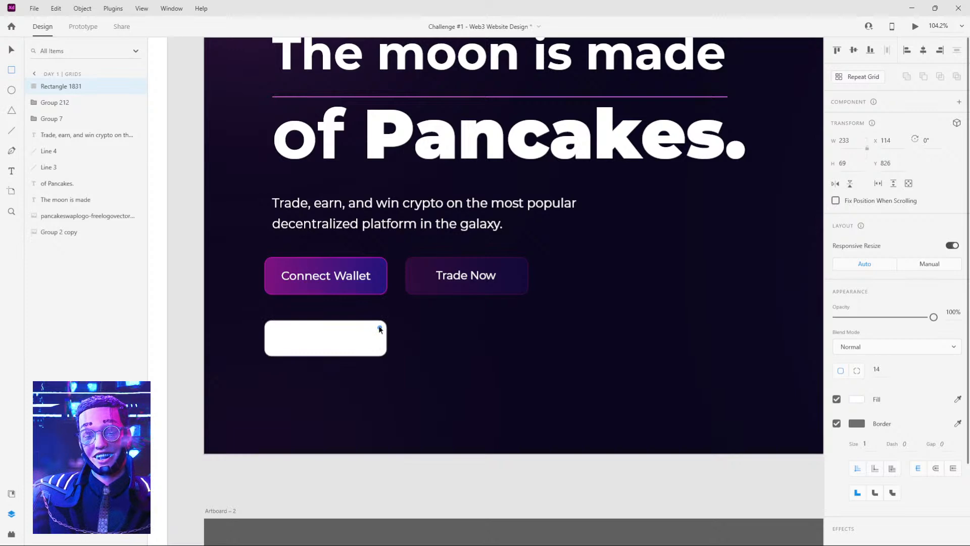
drag(374, 326, 385, 330)
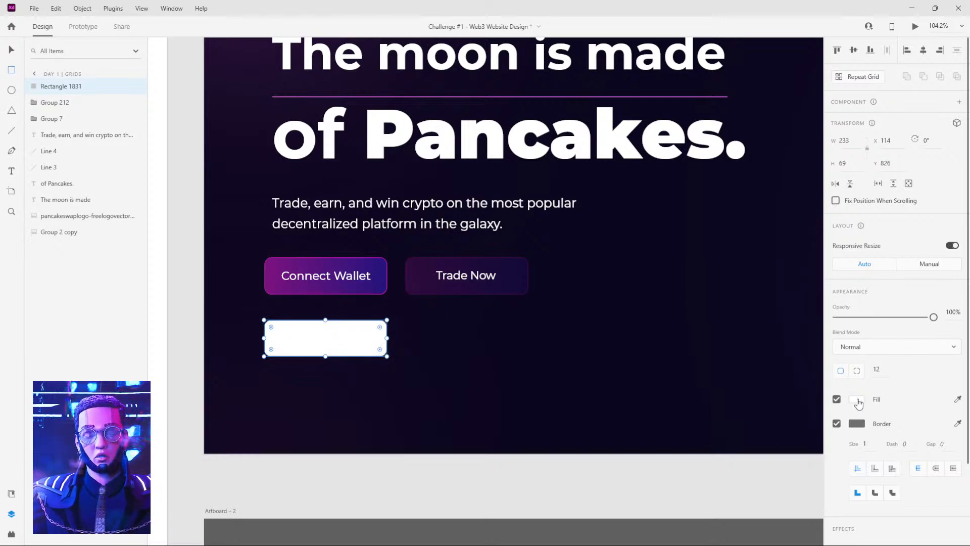
Give the new rectangle a linear gradient fill running horizontally from its left edge to its right edge.
click(857, 400)
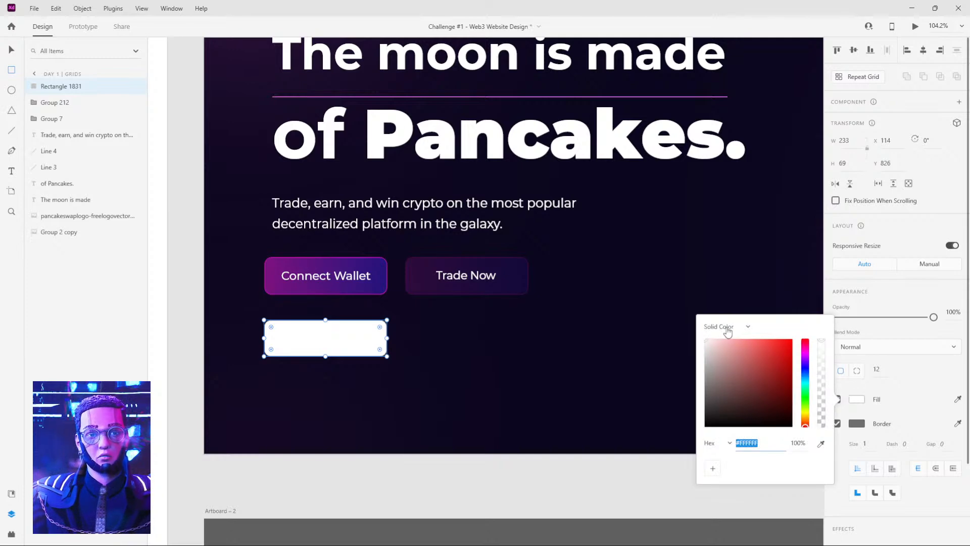
click(733, 327)
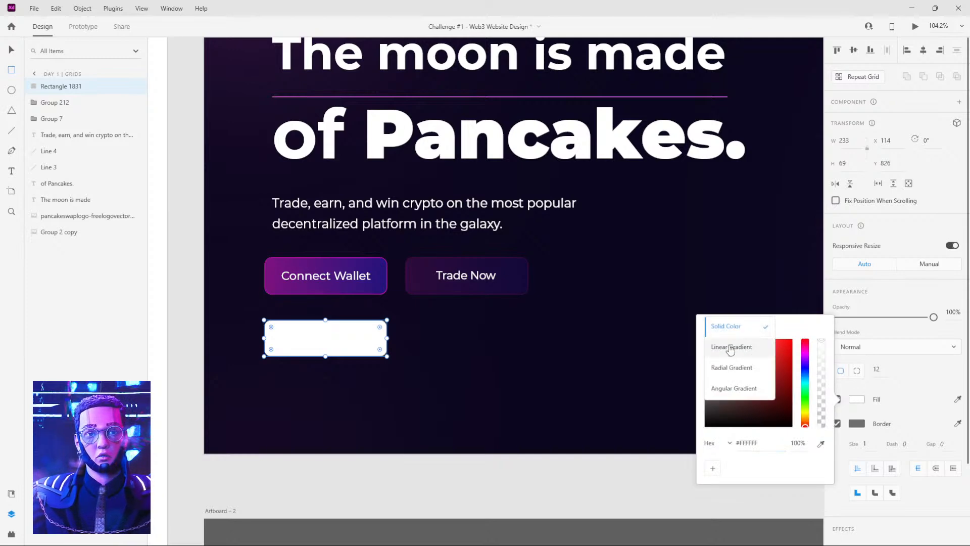
click(730, 347)
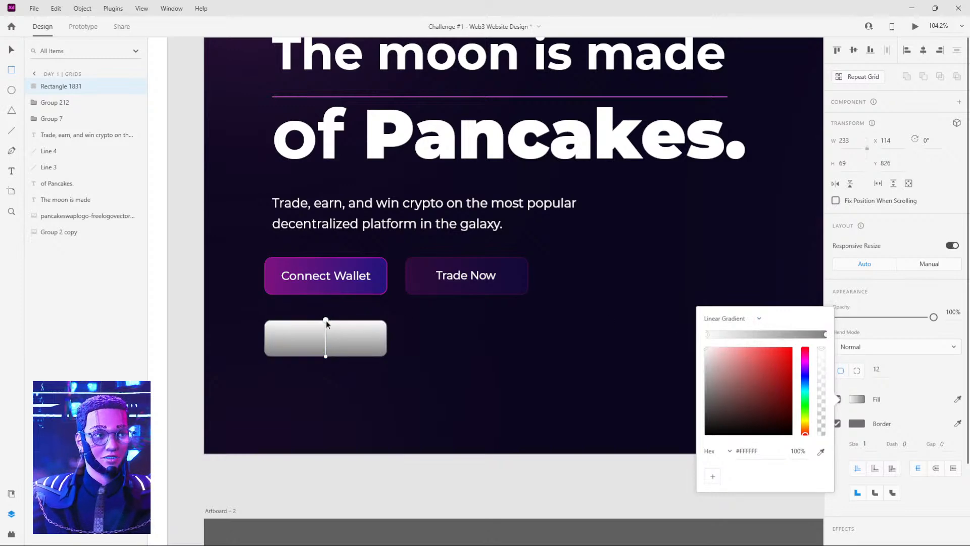
drag(326, 320, 263, 340)
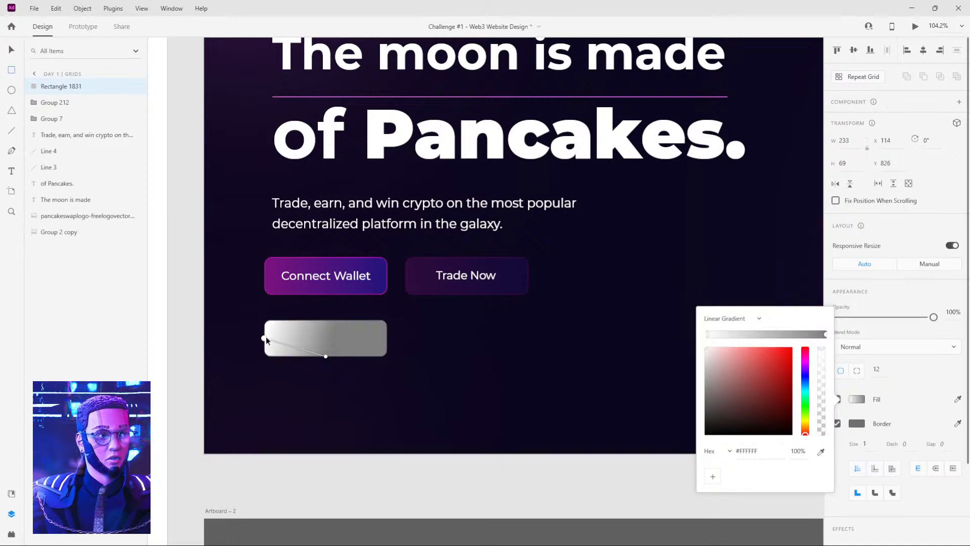
drag(326, 356, 387, 339)
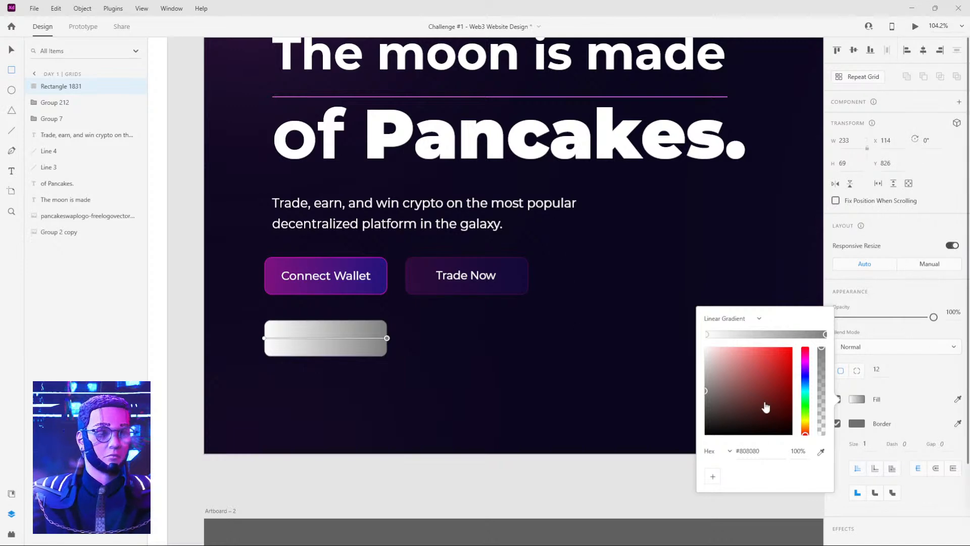
Save both gradient colours of the Connect Wallet button, purple #7C137F and navy #23147C, as colour swatches.
click(504, 370)
click(355, 293)
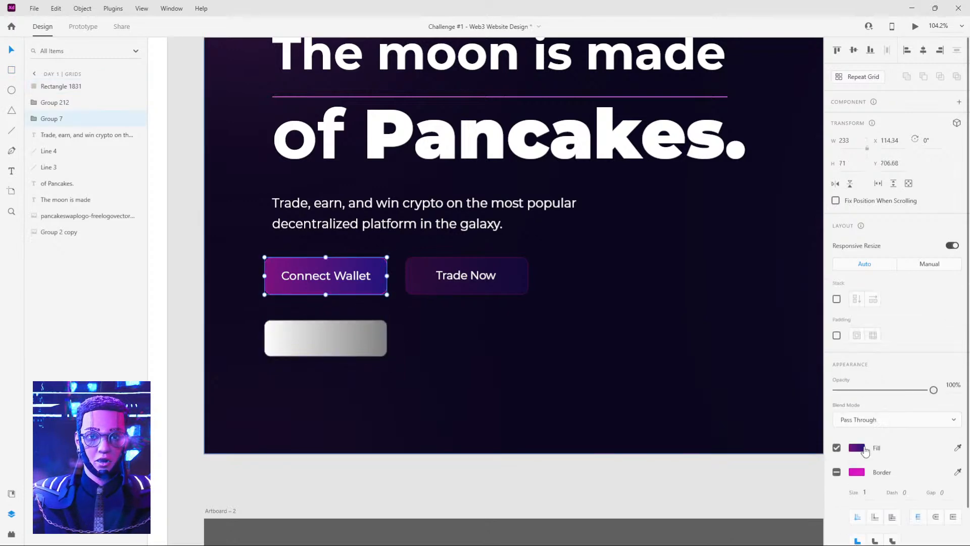
click(856, 448)
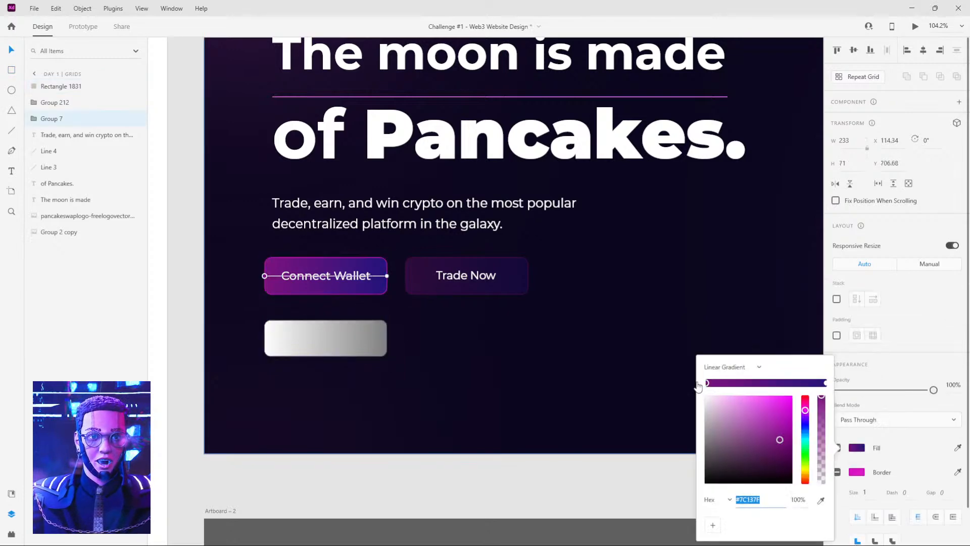
click(712, 525)
click(825, 383)
click(712, 524)
click(650, 281)
Recolour the rectangle's gradient from navy #23147C at the left to purple #7C137F at the right, and turn off its border.
click(337, 329)
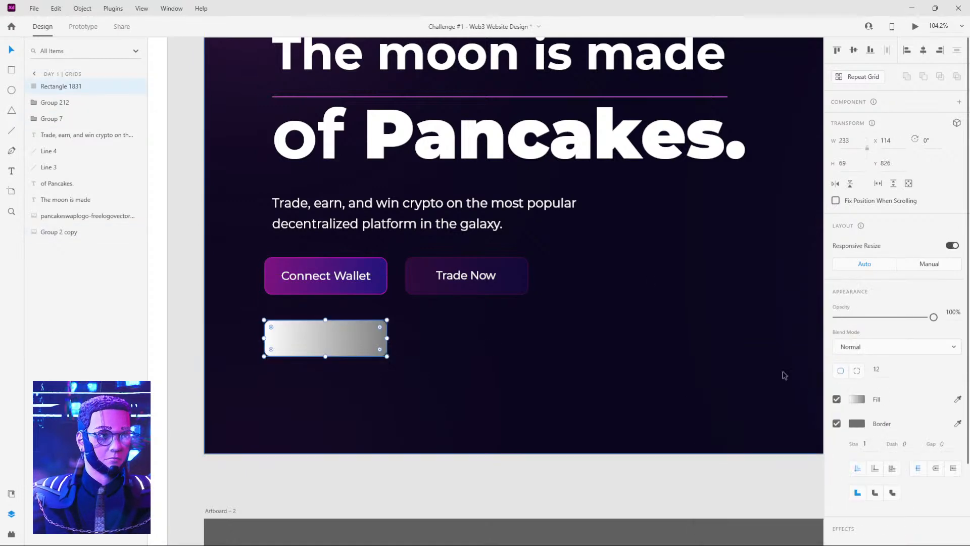
click(857, 399)
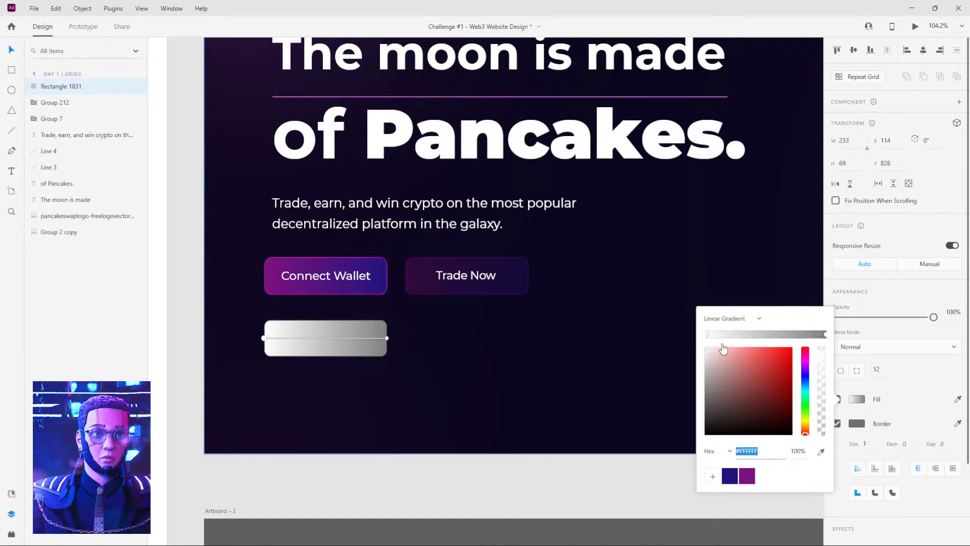
click(729, 475)
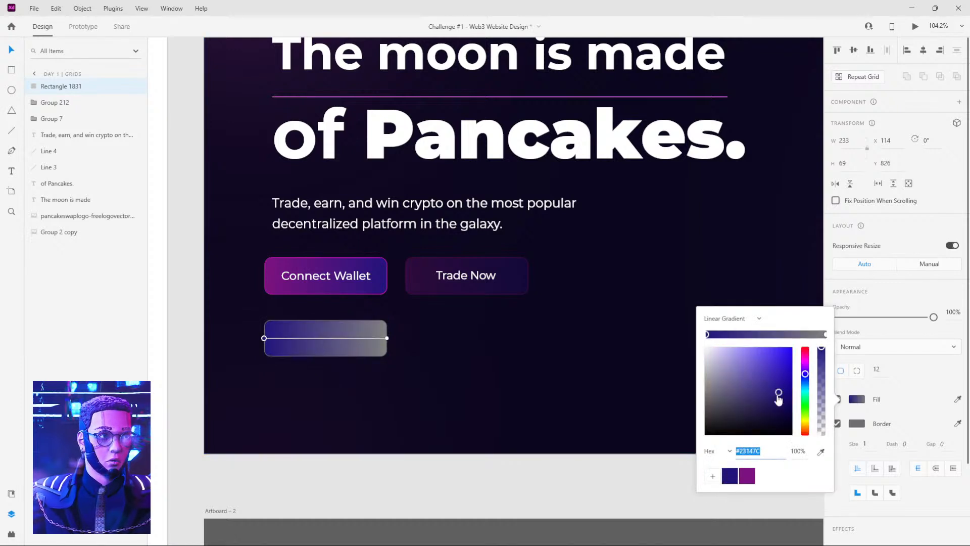
click(825, 334)
click(747, 475)
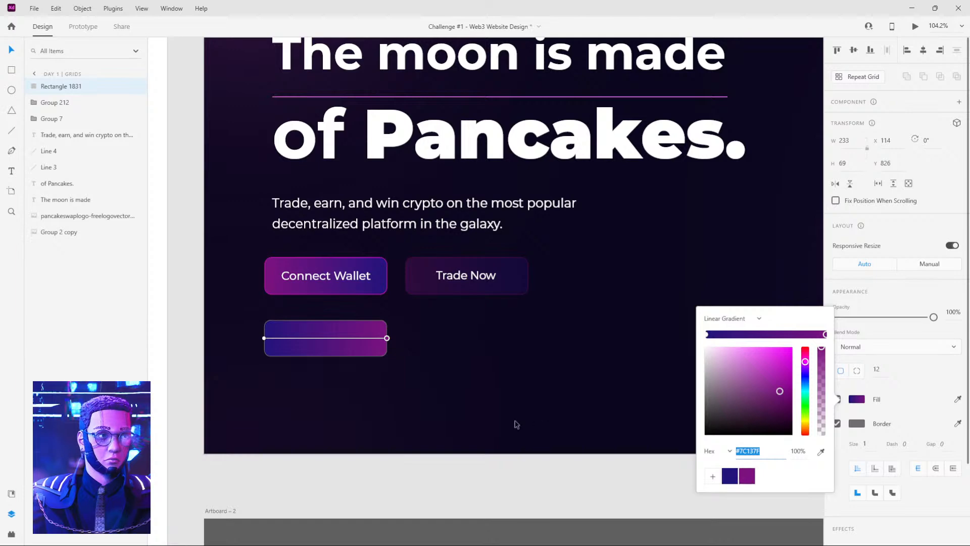
click(917, 393)
click(837, 423)
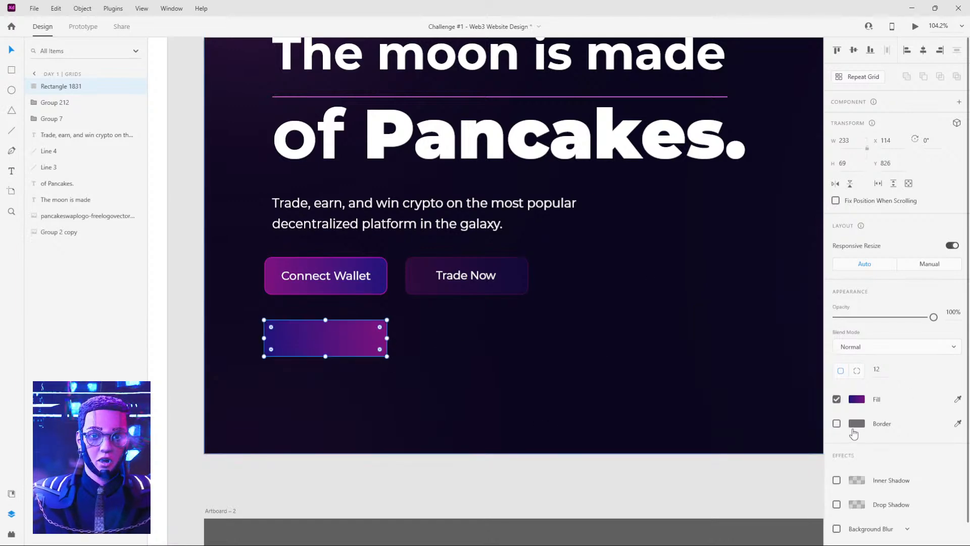
Turn on the border of the new gradient rectangle and colour it bright pink #FF40F9.
click(836, 423)
click(859, 426)
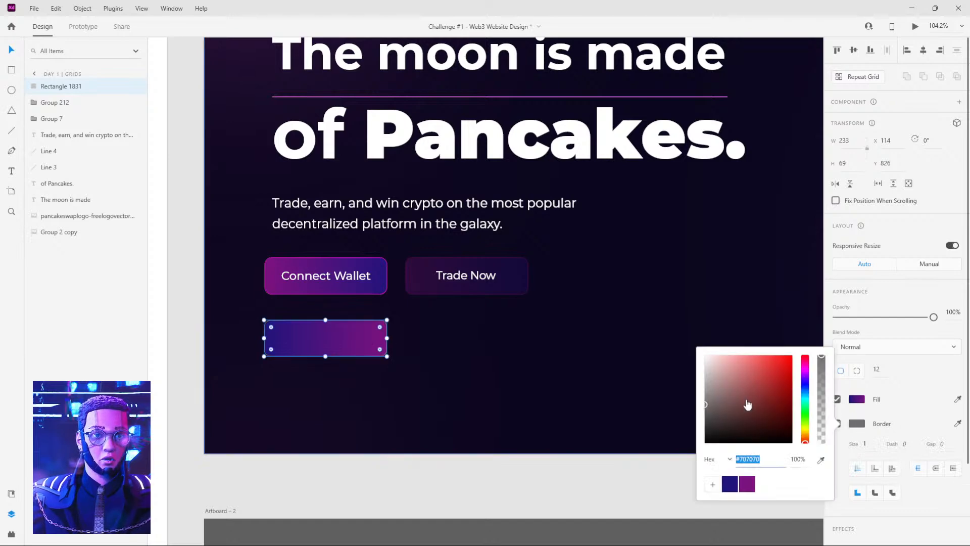
drag(806, 396, 768, 346)
click(743, 383)
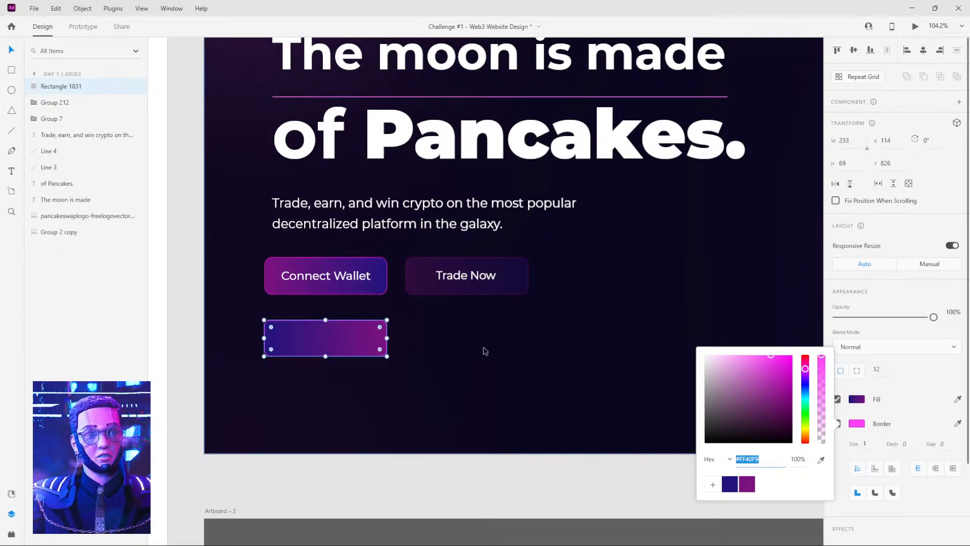
click(486, 350)
Check the Connect Wallet label's text settings and delete the practice gradient rectangle beneath that button.
click(322, 282)
double_click(322, 281)
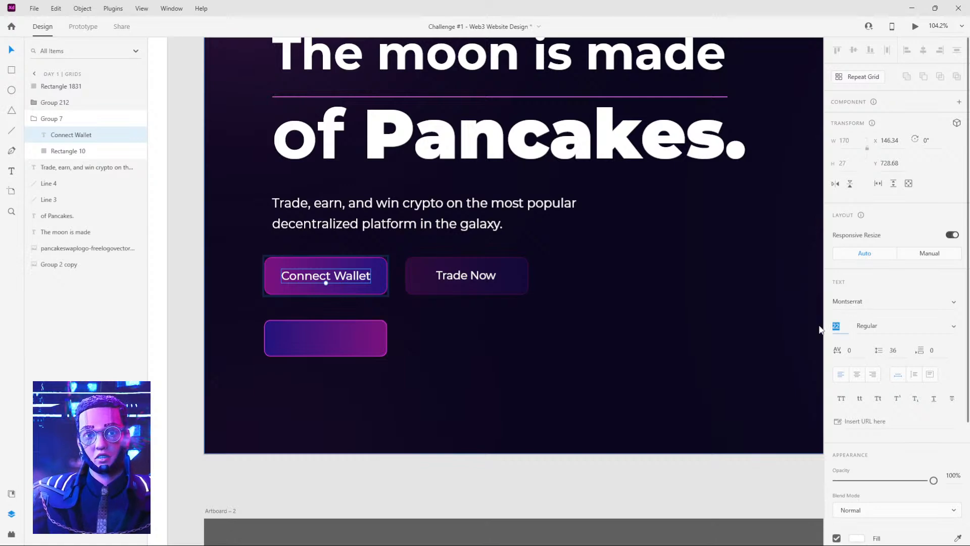
click(528, 358)
click(336, 359)
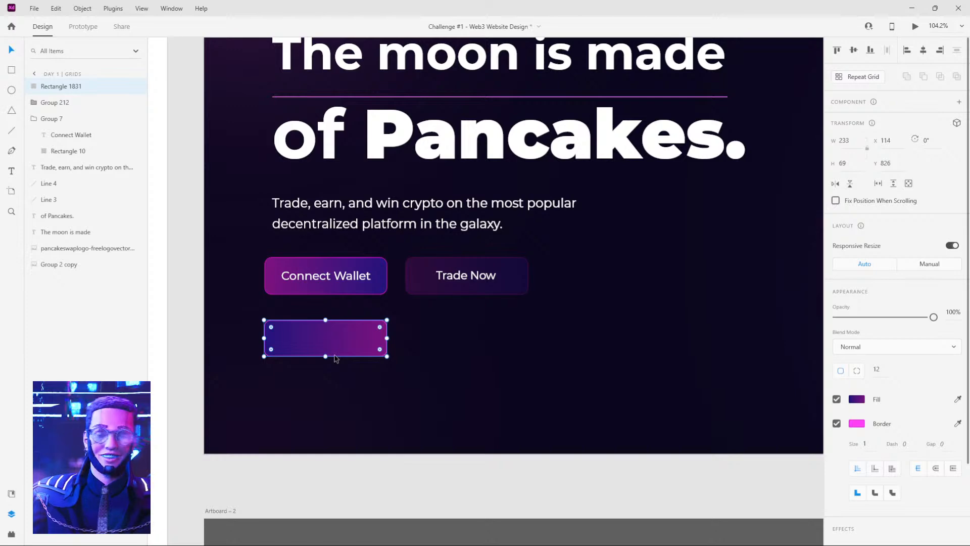
key(Delete)
click(414, 346)
Move the bunny image from Artboard – 2 onto the Day 1 | Grids artboard beside the headline, at X 1069, Y 153.
scroll(563, 290, down, 3)
scroll(666, 304, down, 5)
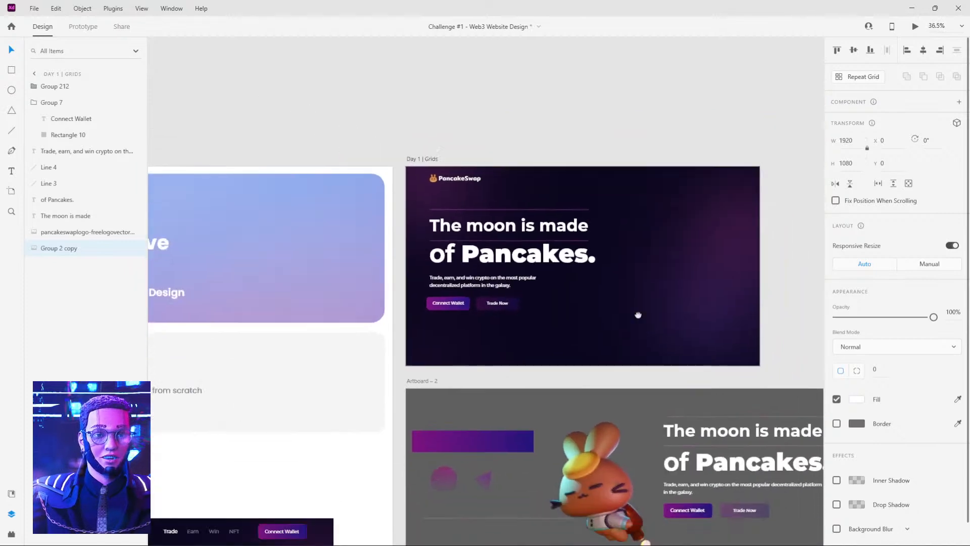
drag(638, 315, 614, 245)
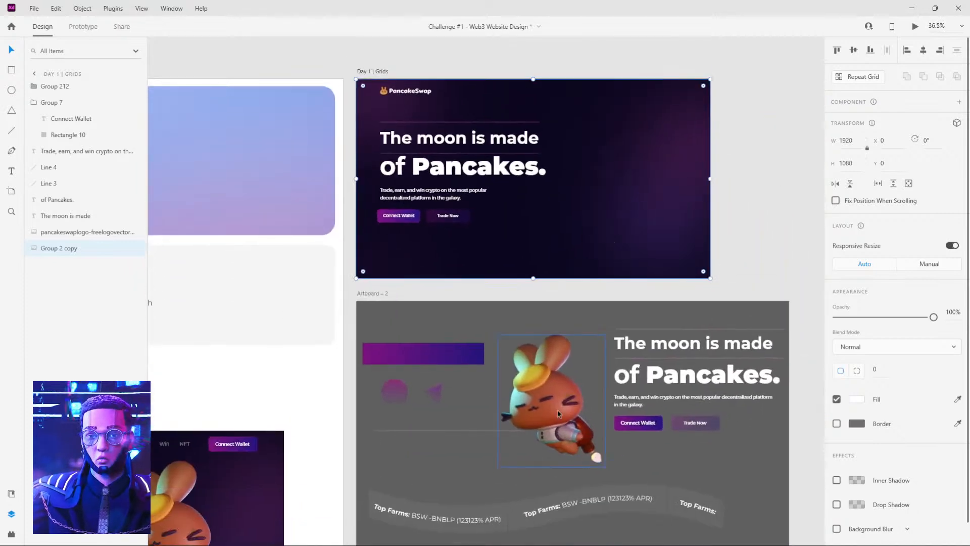
drag(557, 414, 606, 175)
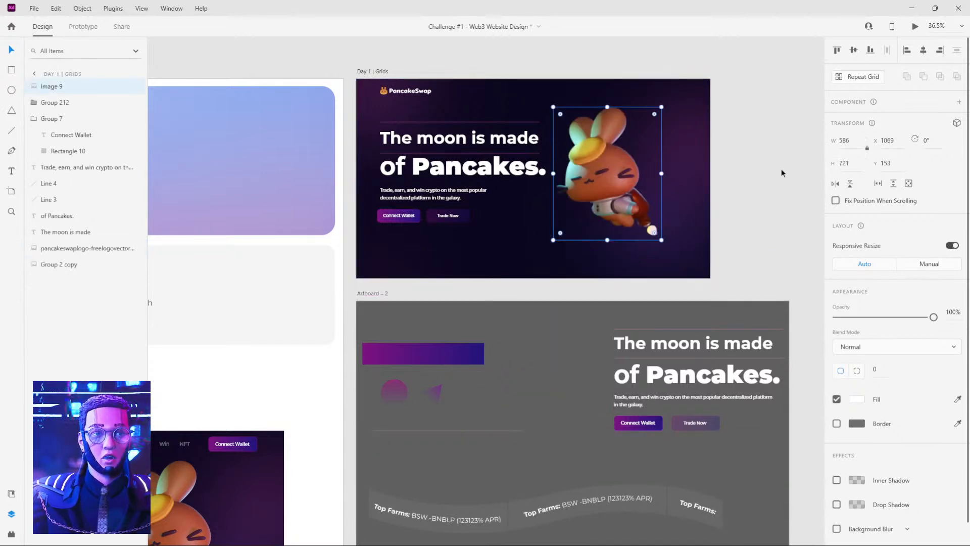
click(756, 233)
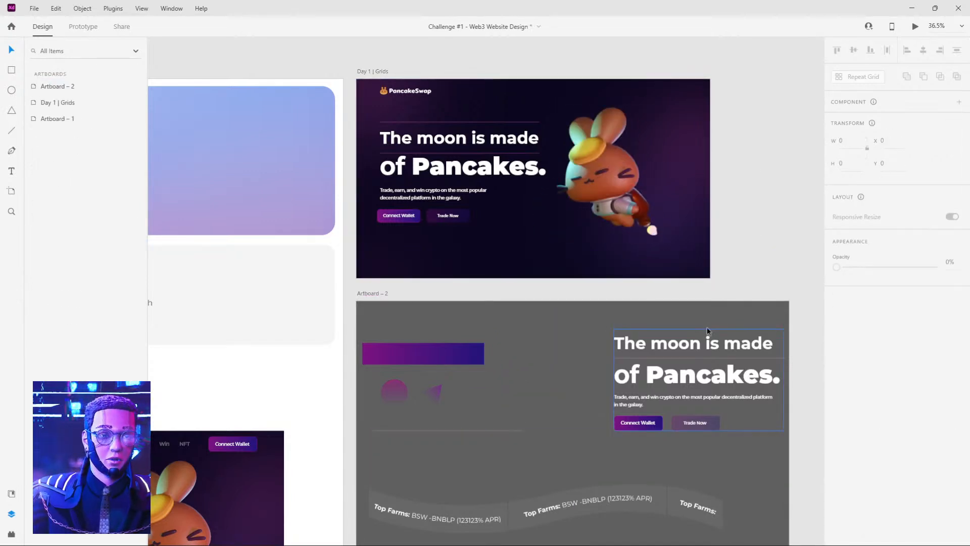
Move the wavy Top Farms ribbon from Artboard – 2 onto the Day 1 | Grids artboard, spanning its full width at X 0, Y 662.
scroll(546, 485, down, 2)
click(578, 425)
drag(558, 425, 545, 147)
drag(624, 151, 648, 239)
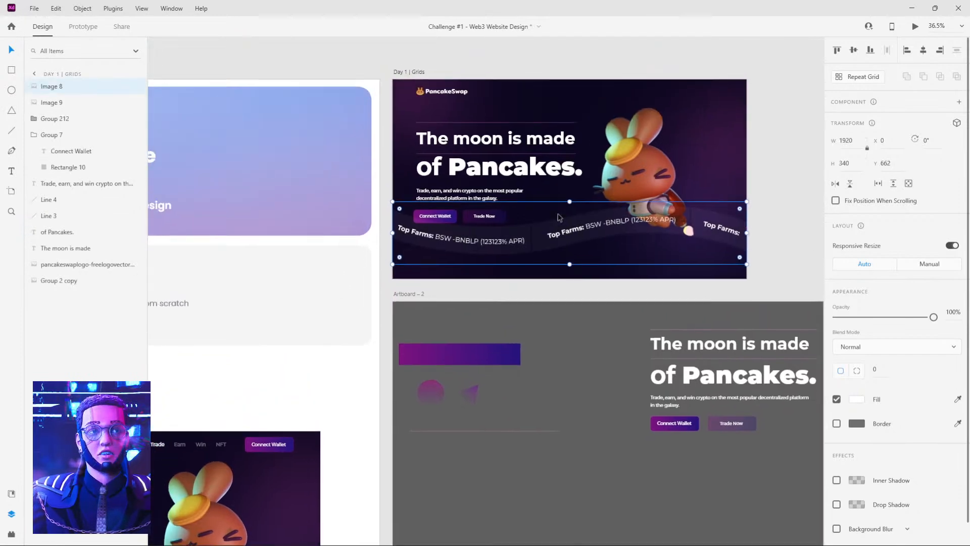
click(505, 166)
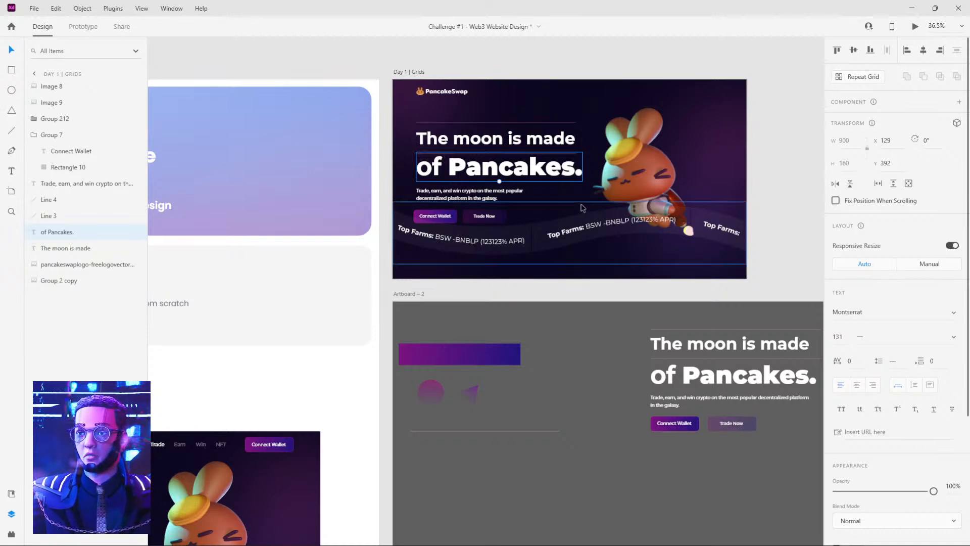
click(497, 144)
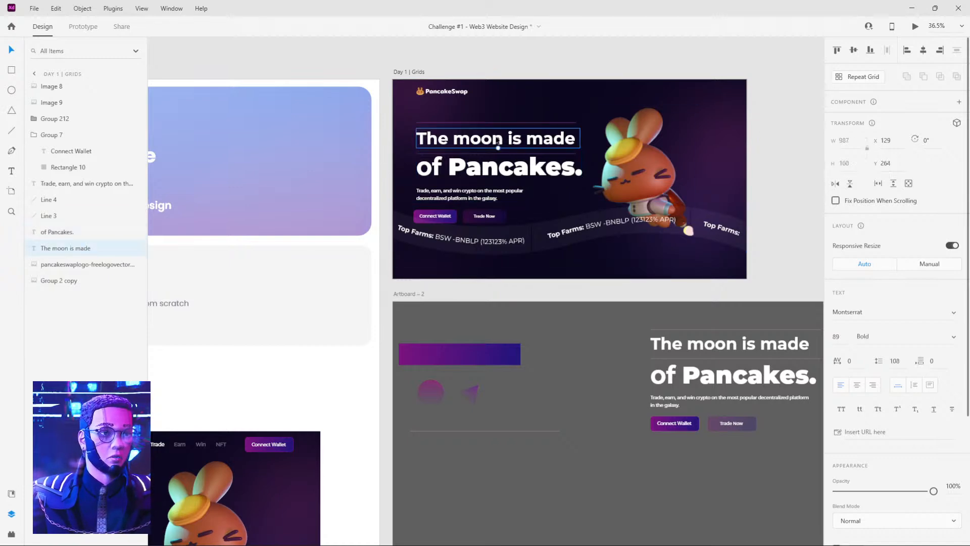
scroll(497, 148, up, 1)
scroll(498, 151, up, 3)
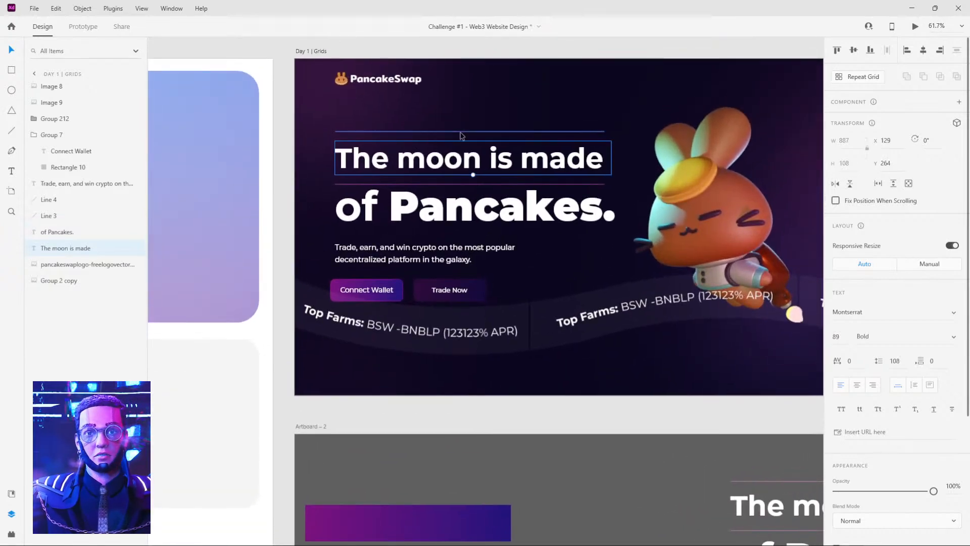
click(461, 133)
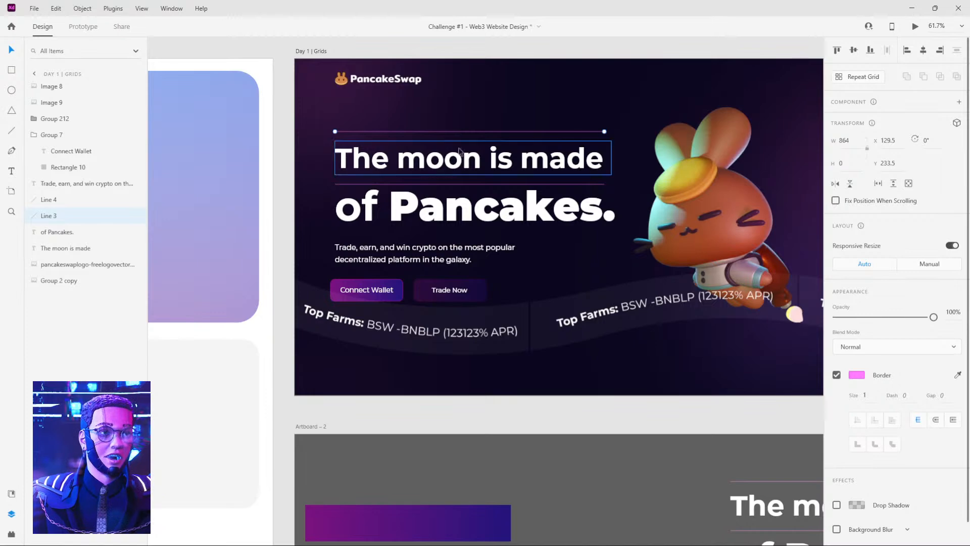
shift+click(457, 160)
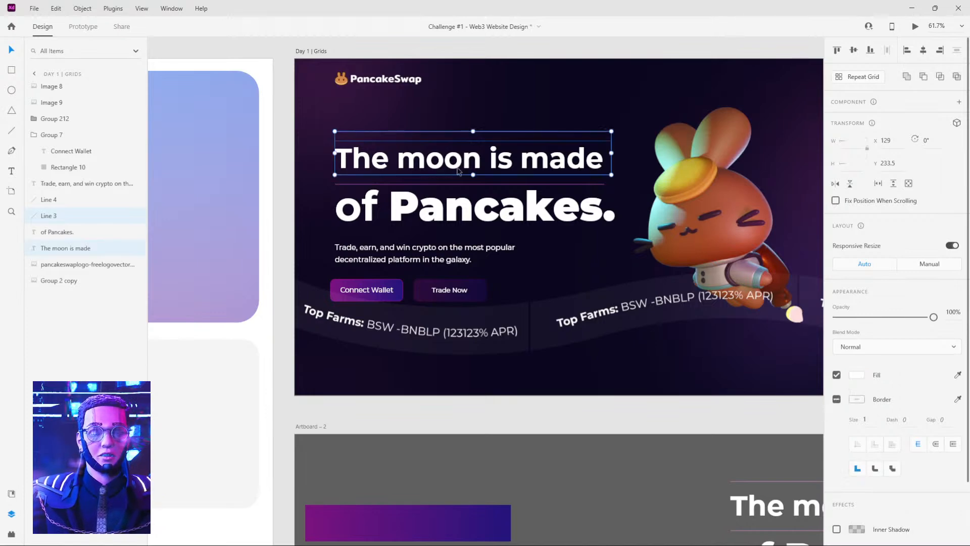
shift+click(463, 185)
shift+click(457, 212)
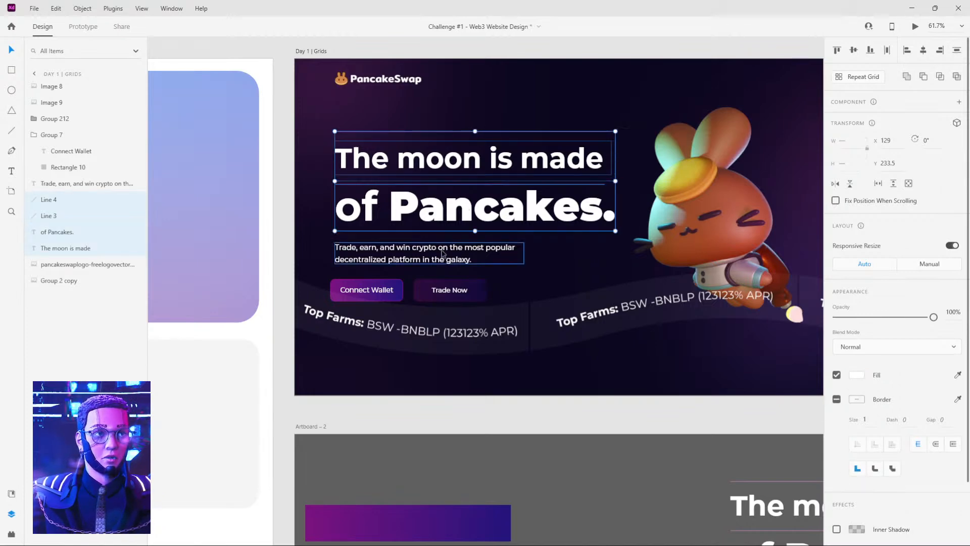
shift+click(447, 248)
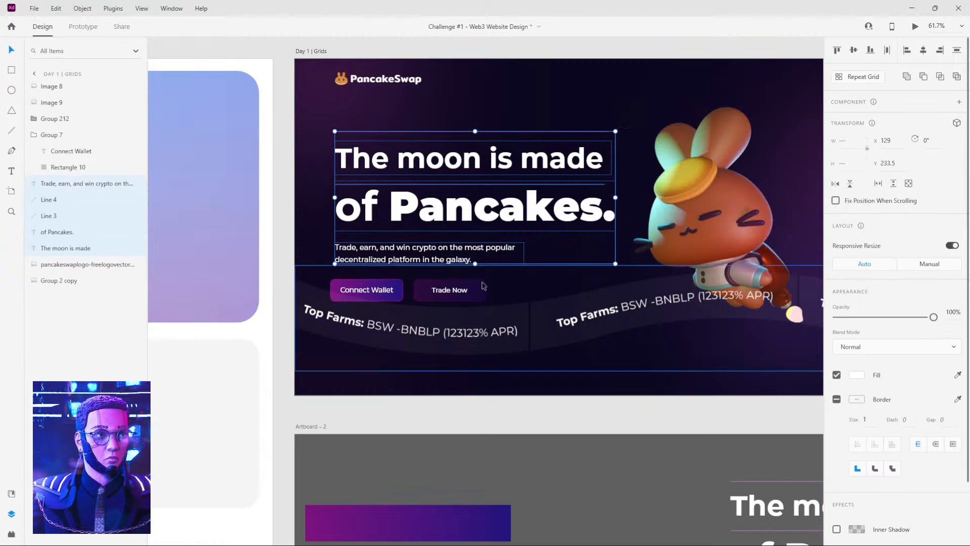
Move the Top Farms ribbon down to Y 789, clear of the two hero buttons.
click(506, 328)
drag(551, 313, 551, 353)
Group the Connect Wallet and Trade Now buttons with the paragraph, both headline texts and the two divider lines.
click(366, 290)
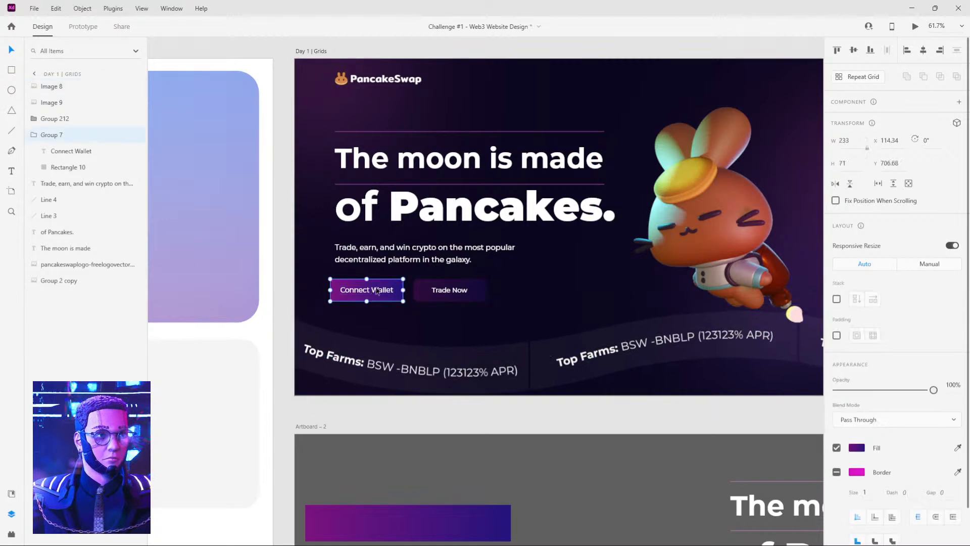
shift+click(461, 292)
shift+click(457, 252)
shift+click(457, 214)
shift+click(460, 161)
shift+click(467, 132)
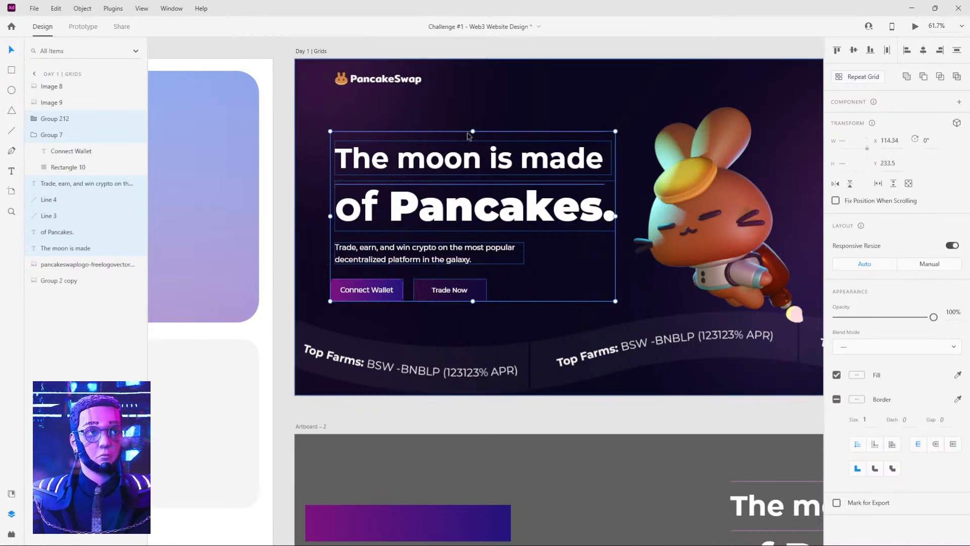
key(ctrl+g)
Move the grouped hero text and buttons straight up to Y 153, keeping X at 114.34.
drag(506, 175, 573, 120)
drag(510, 139, 431, 140)
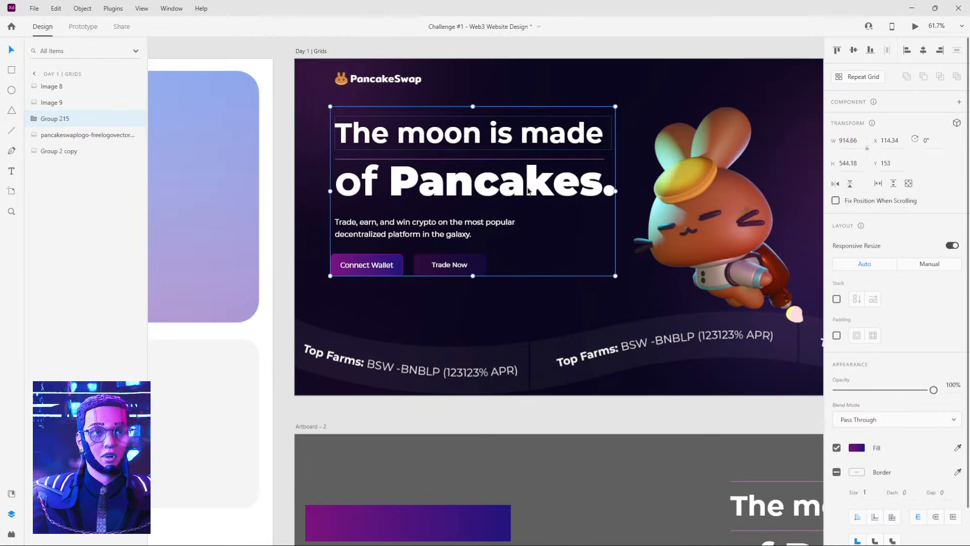
click(581, 315)
Shift the bunny image slightly up and to the right, farther from the headline.
scroll(624, 244, right, 5)
click(624, 244)
drag(595, 246, 598, 218)
Set the Top Farms ribbon flush with the artboard's bottom edge at Y 740 and reorder it directly above the background image.
click(564, 358)
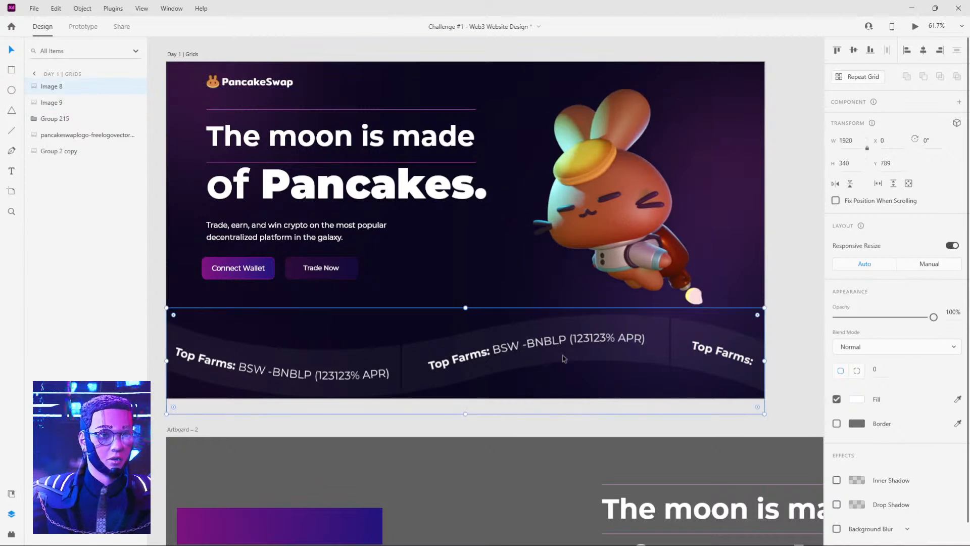
drag(531, 357, 507, 344)
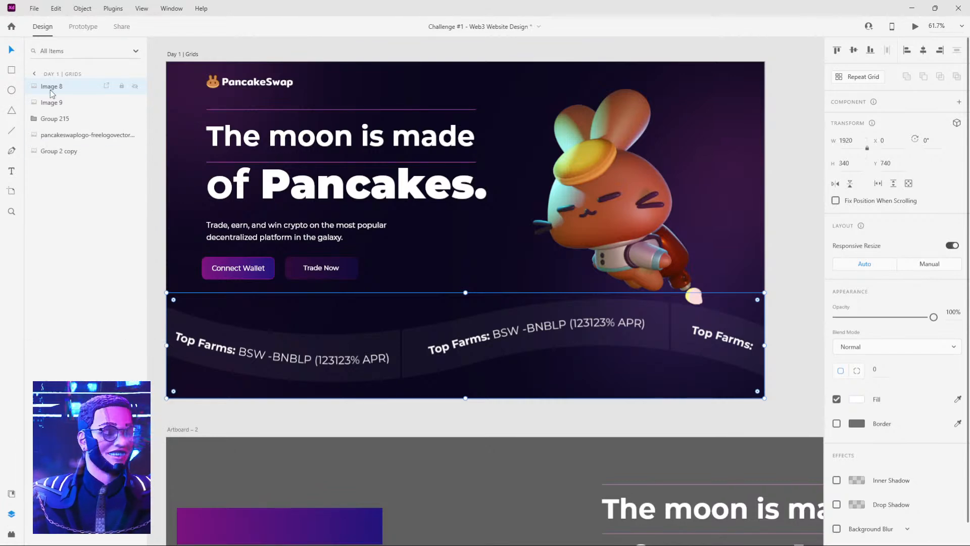
drag(56, 87, 61, 134)
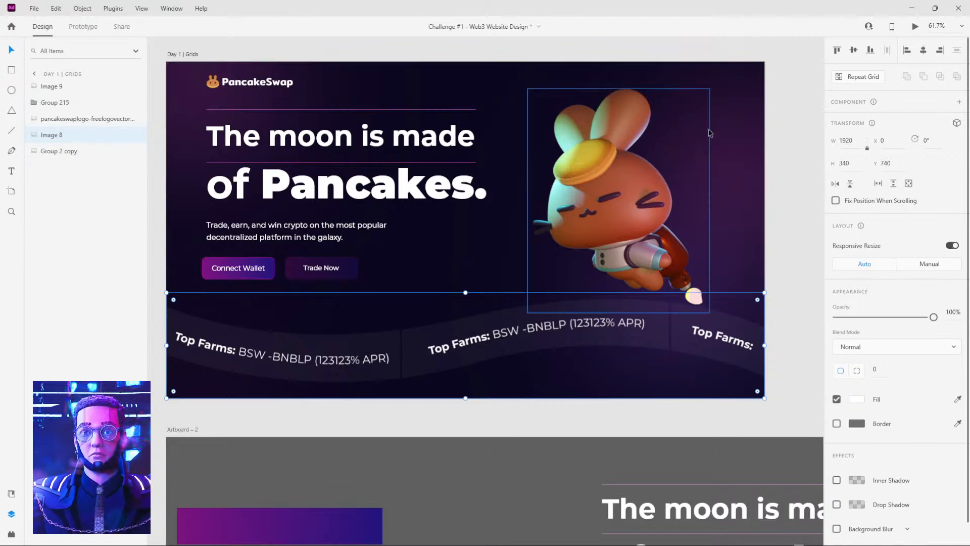
click(790, 123)
Compare the hero with the Inspired By reference design, examining its headline highlight and decorative shapes.
scroll(479, 224, down, 3)
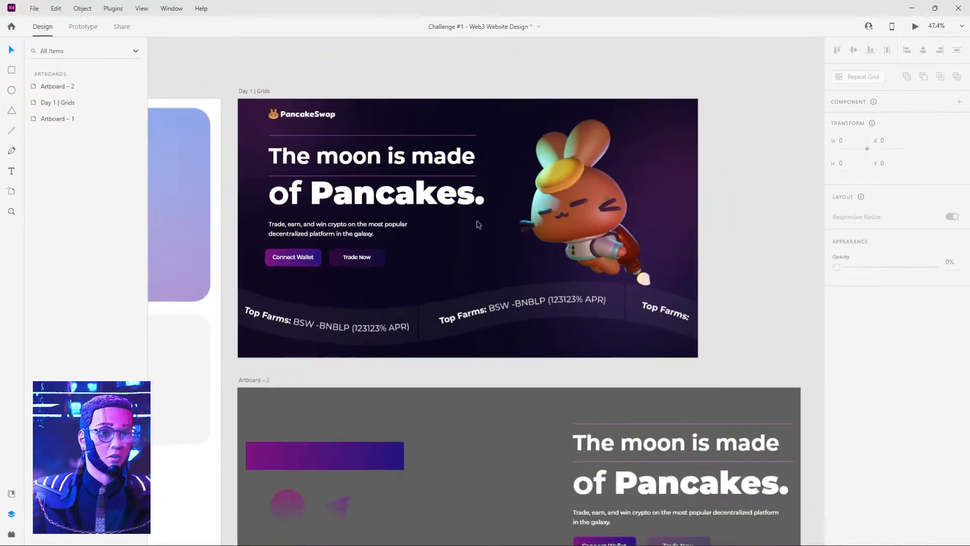
scroll(571, 256, up, 2)
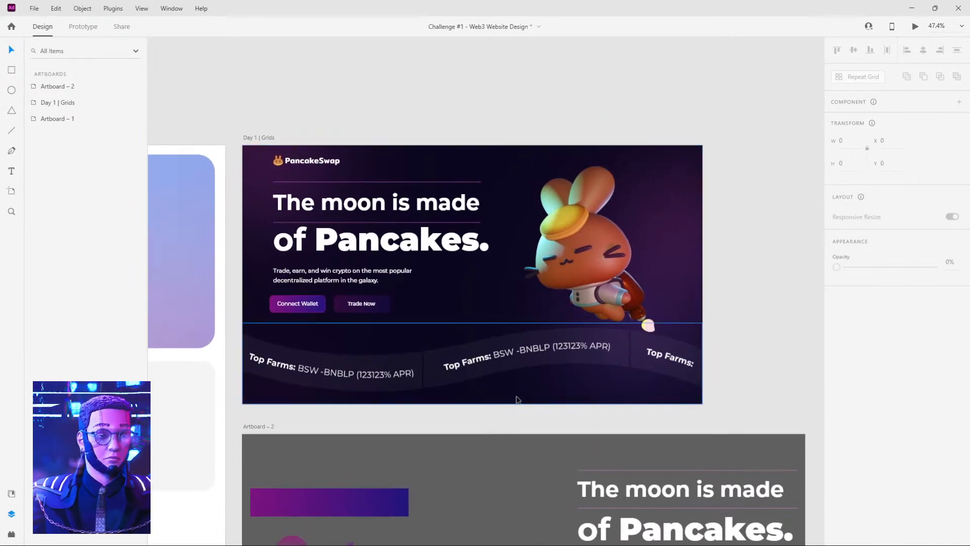
scroll(525, 361, down, 2)
scroll(472, 342, down, 3)
drag(430, 358, 690, 179)
scroll(359, 372, up, 4)
scroll(357, 373, up, 2)
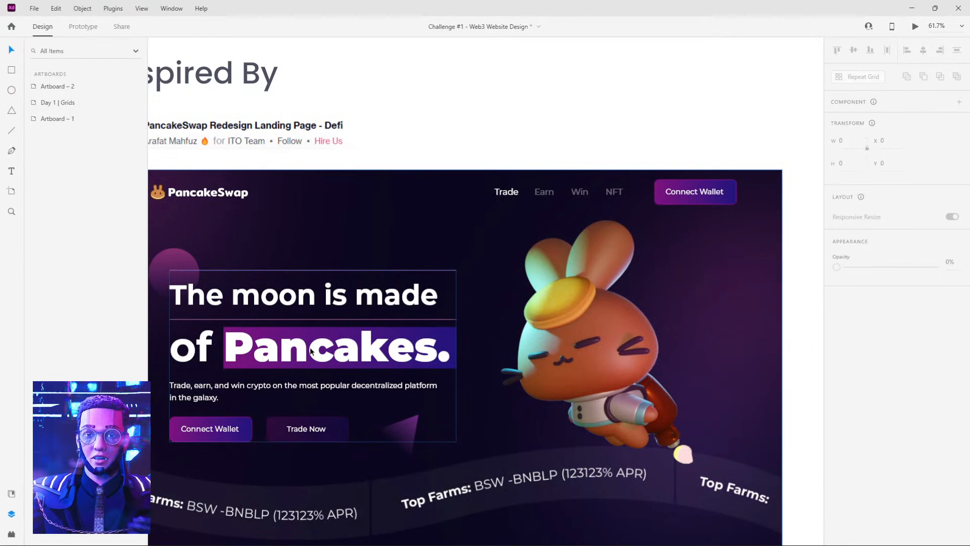
scroll(310, 351, down, 3)
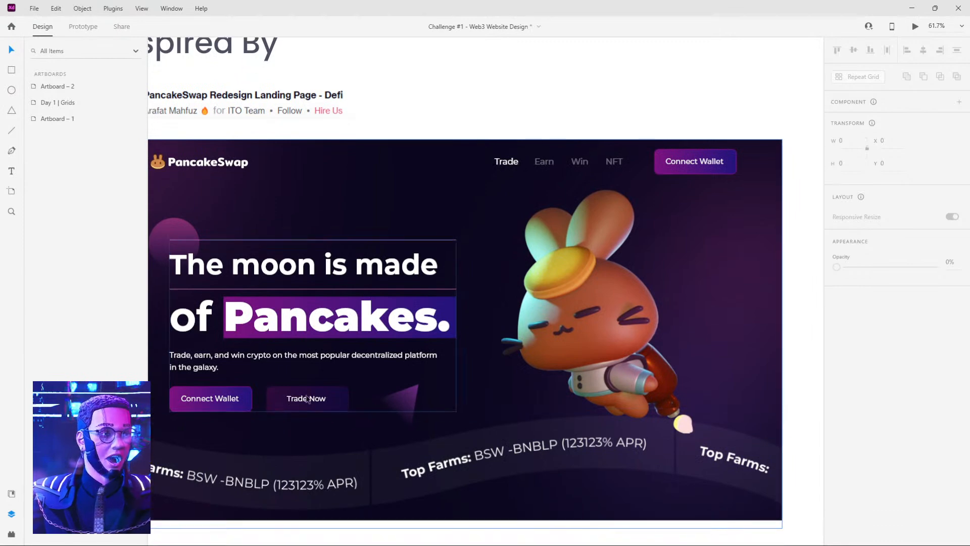
click(231, 292)
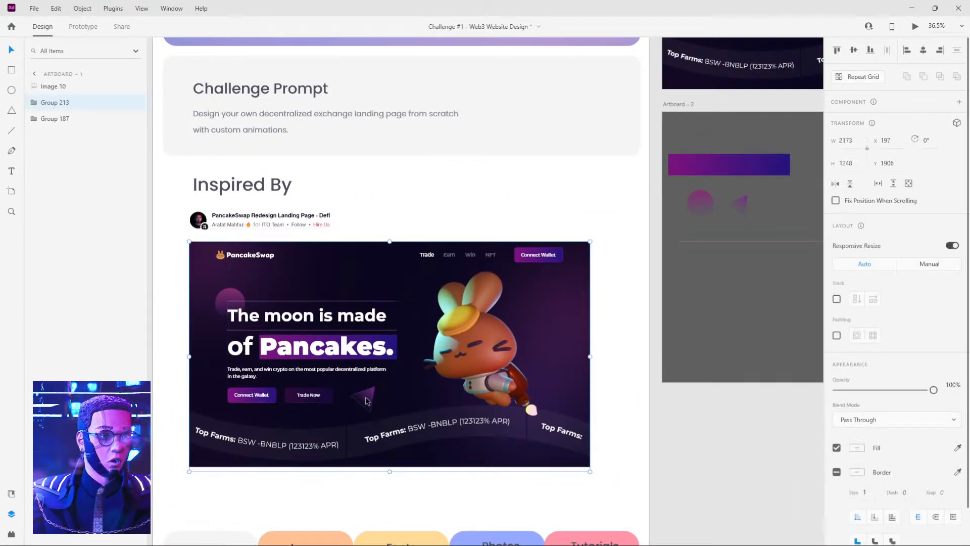
Place the gradient rectangle from Artboard – 2 behind the word Pancakes. in the Day 1 | Grids headline, widened to 734.95, at X 300.07, Y 339.34.
drag(679, 240, 368, 481)
click(436, 403)
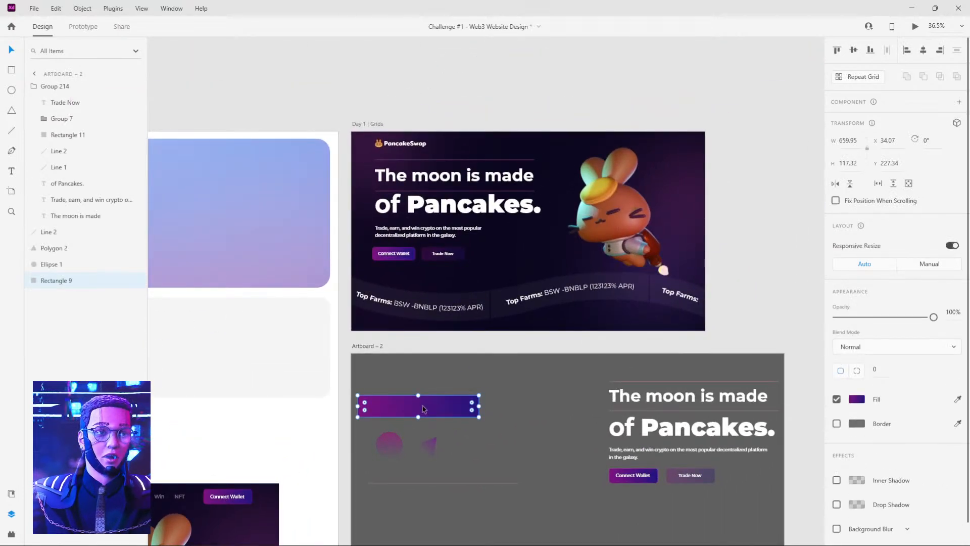
drag(424, 413, 551, 207)
scroll(528, 204, up, 5)
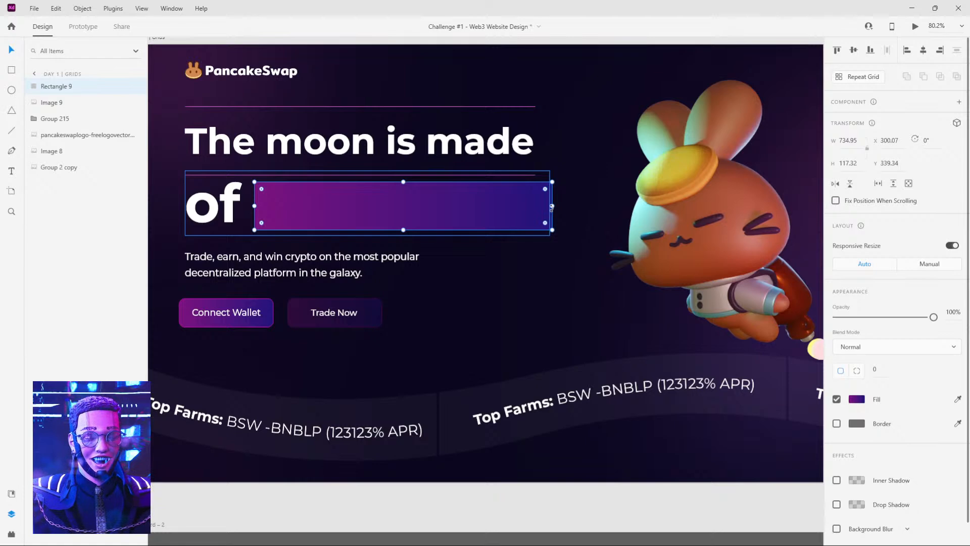
key(ctrl+bracketleft)
key(ctrl+bracketleft)
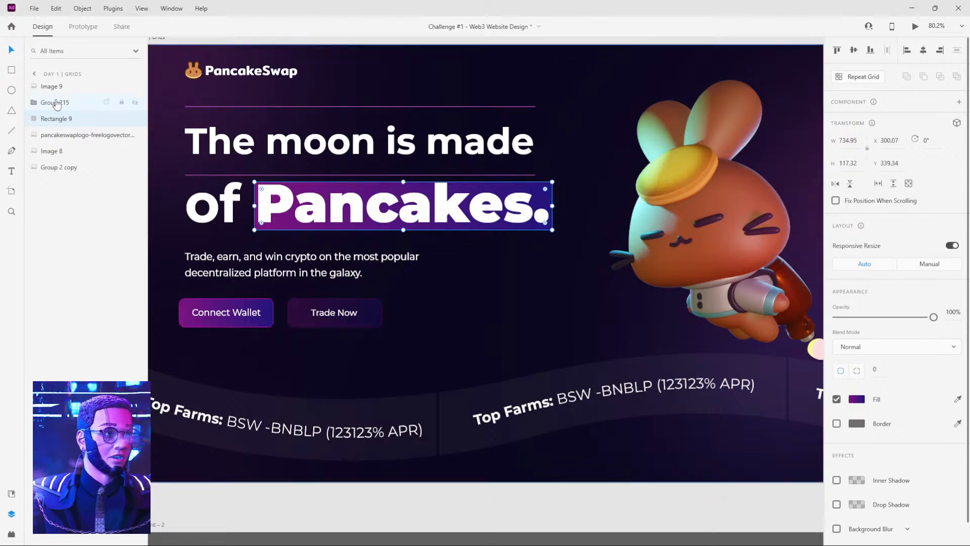
Rename the highlight rectangle's layer as gradient rec.
double_click(59, 118)
text(gr)
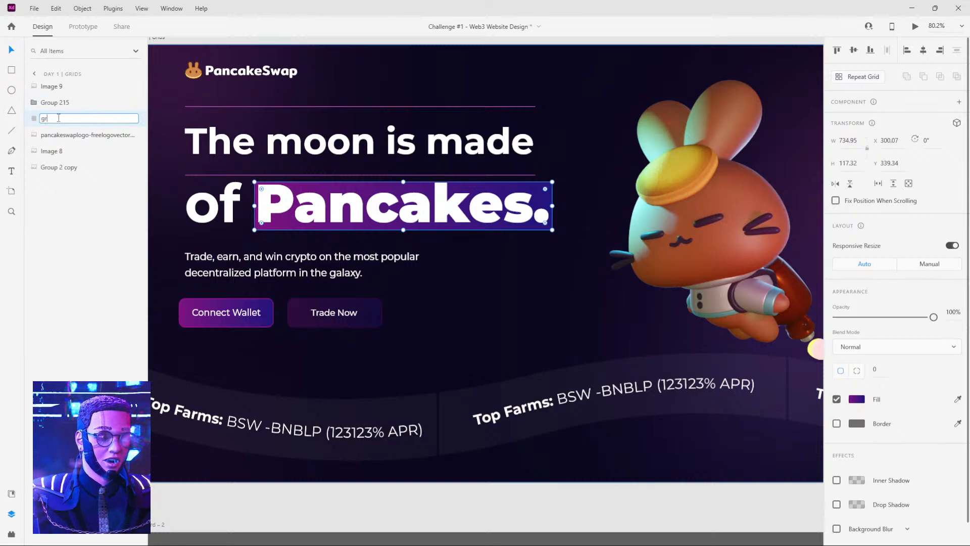
text(adient rec)
key(Return)
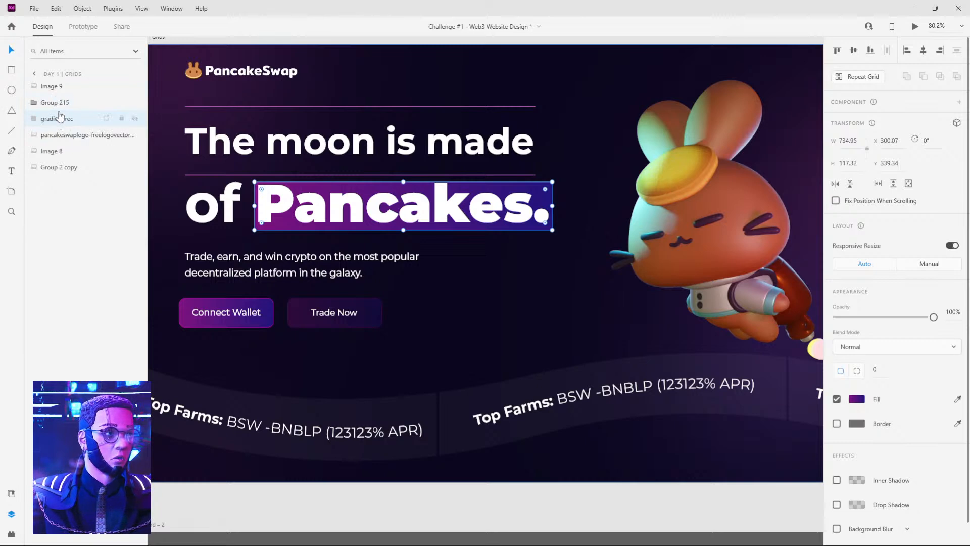
Identify the hero text group by briefly hiding it, and rename its layer as text group.
click(56, 103)
click(134, 103)
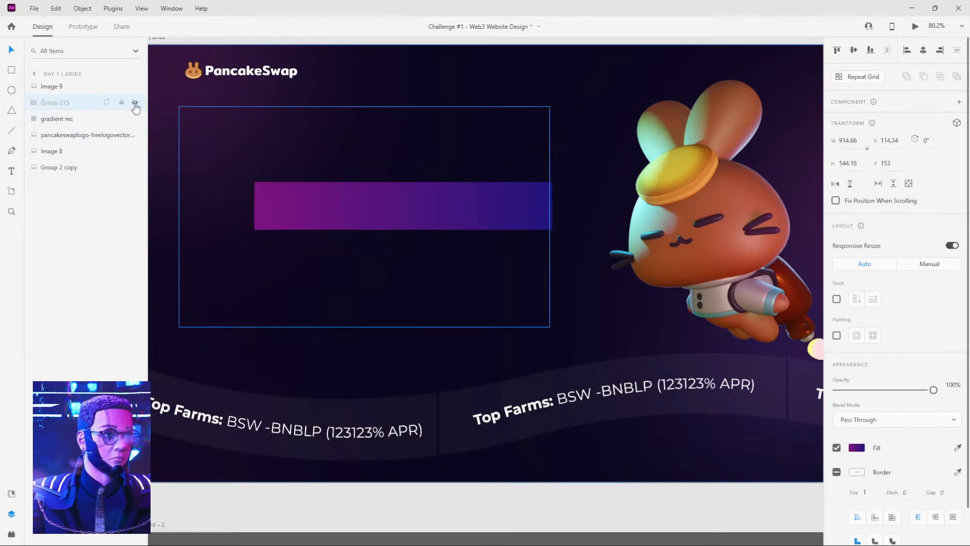
click(134, 103)
double_click(57, 103)
text(text group)
key(Return)
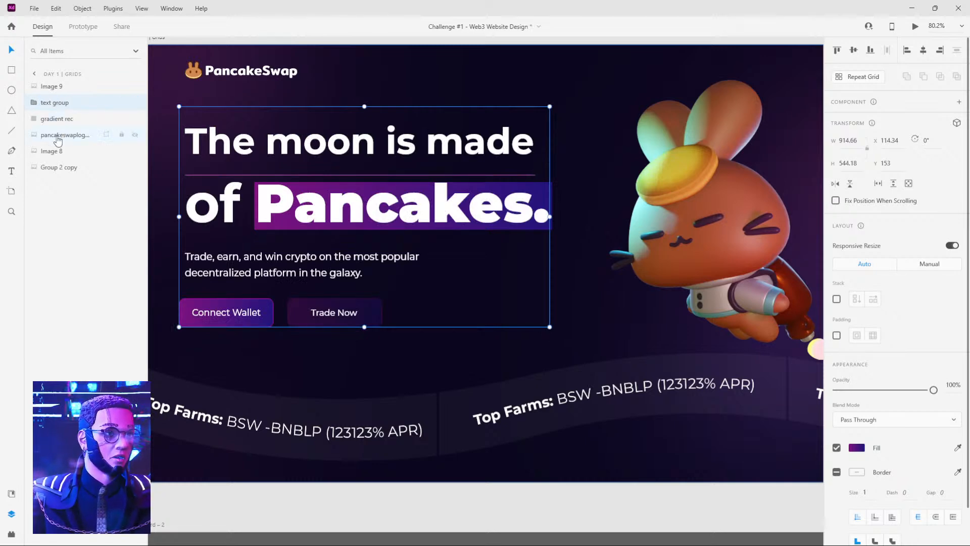
Nudge the gradient rec highlight behind Pancakes. up by one pixel to Y 338.34.
click(56, 118)
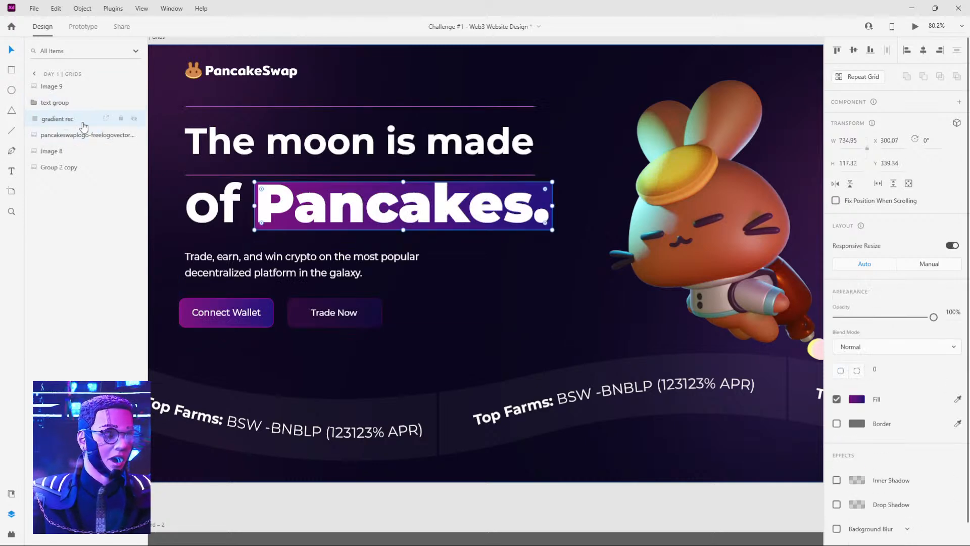
click(585, 206)
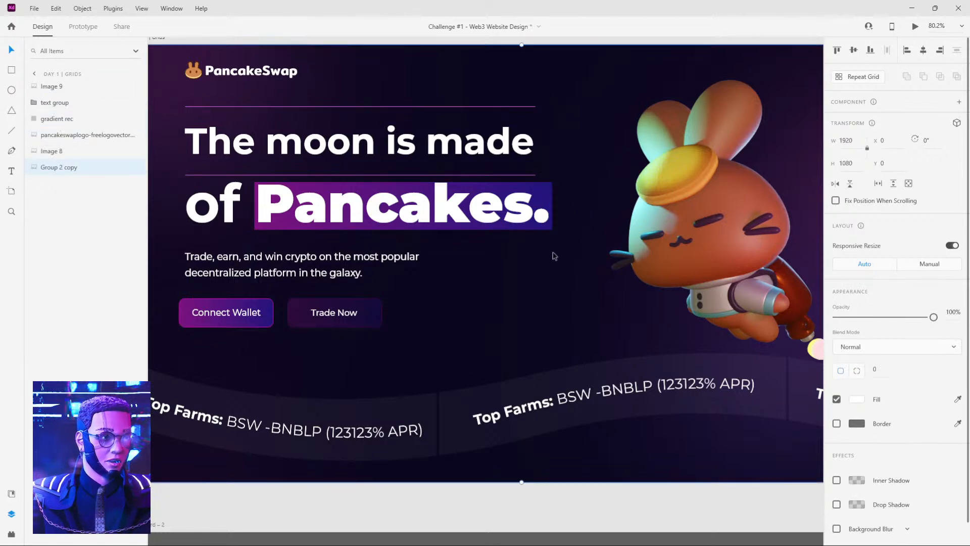
click(63, 119)
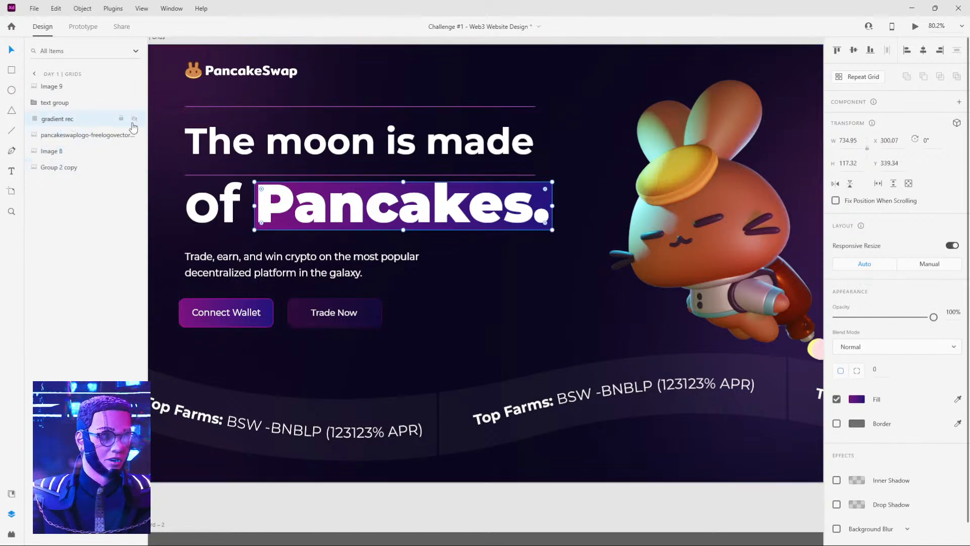
key(Down)
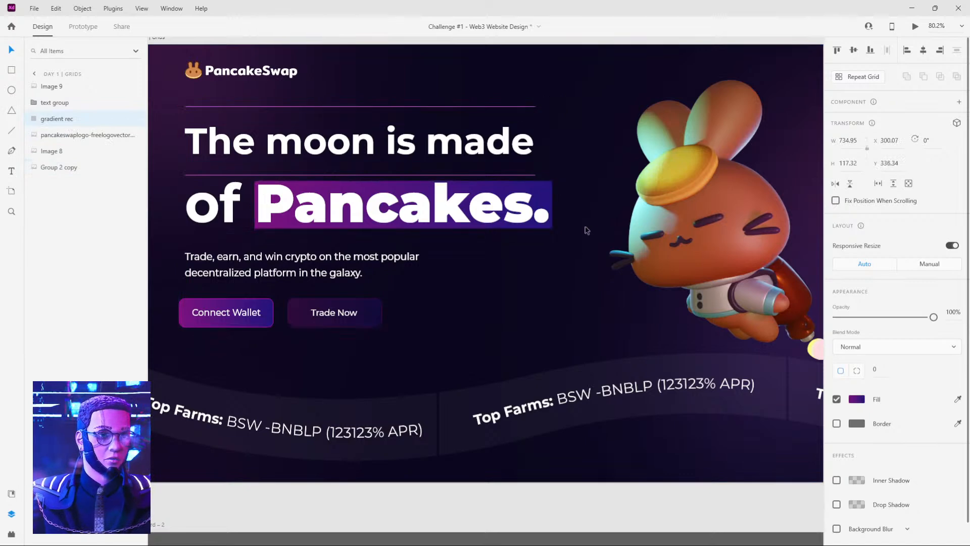
click(585, 214)
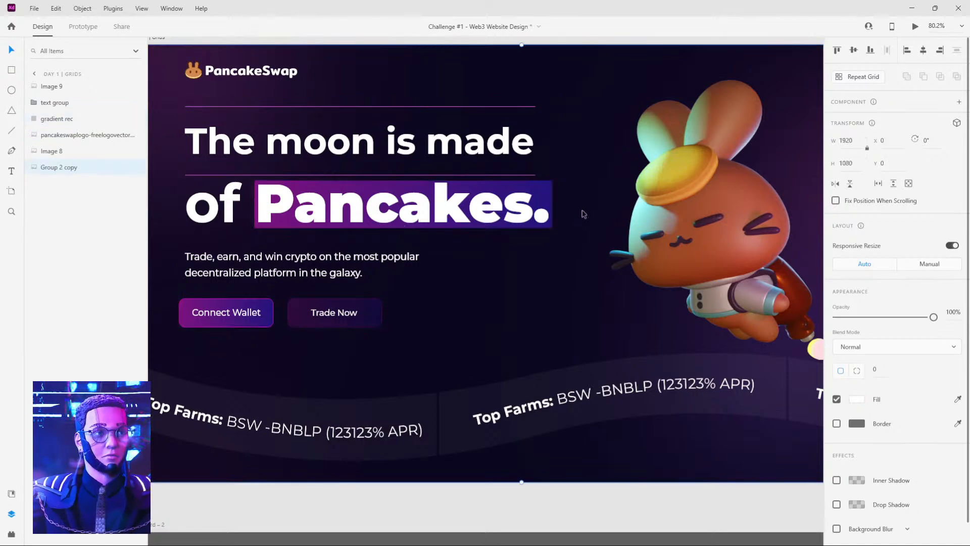
Move Artboard – 2 straight down to Y 3058, clearing space beneath the Day 1 | Grids artboard.
scroll(553, 268, down, 2)
scroll(554, 268, down, 3)
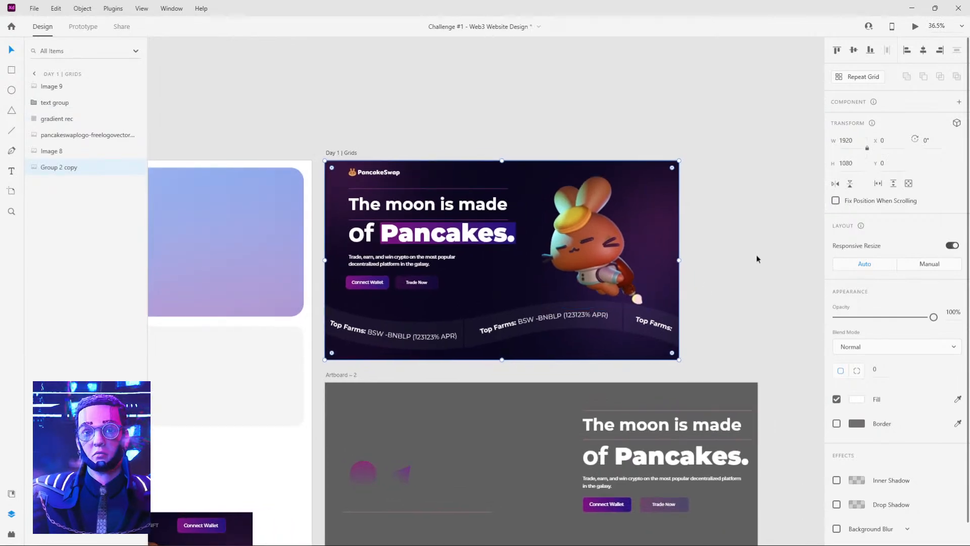
drag(749, 268, 713, 244)
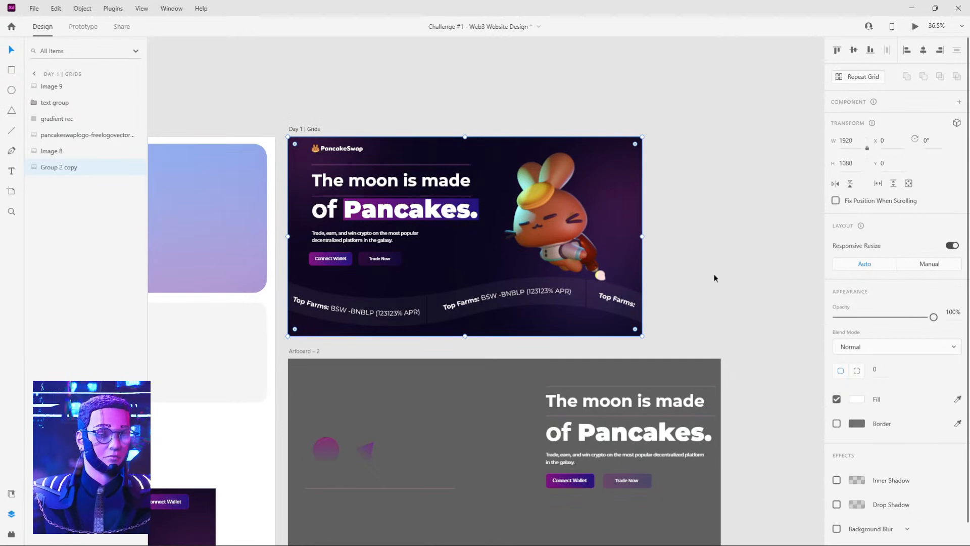
scroll(706, 285, down, 1)
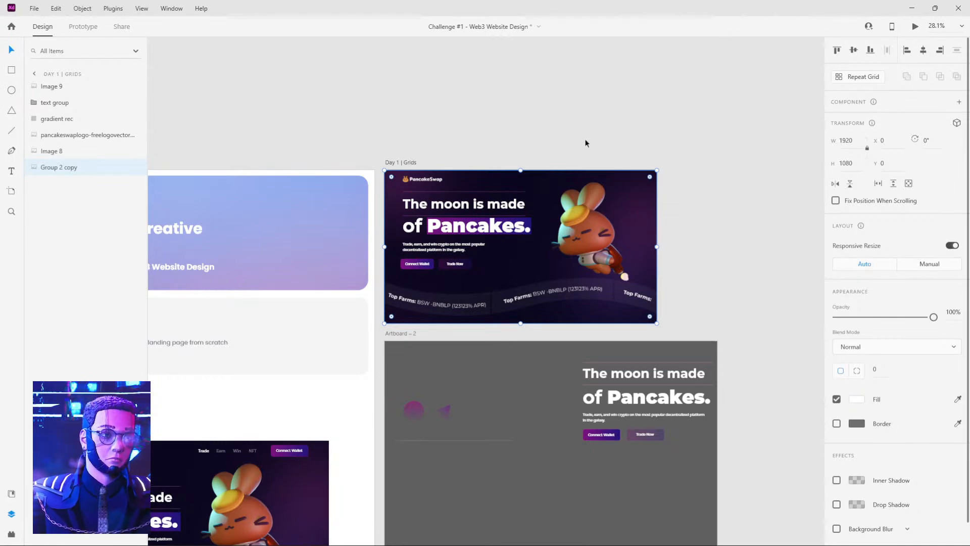
scroll(411, 337, down, 3)
drag(417, 338, 416, 496)
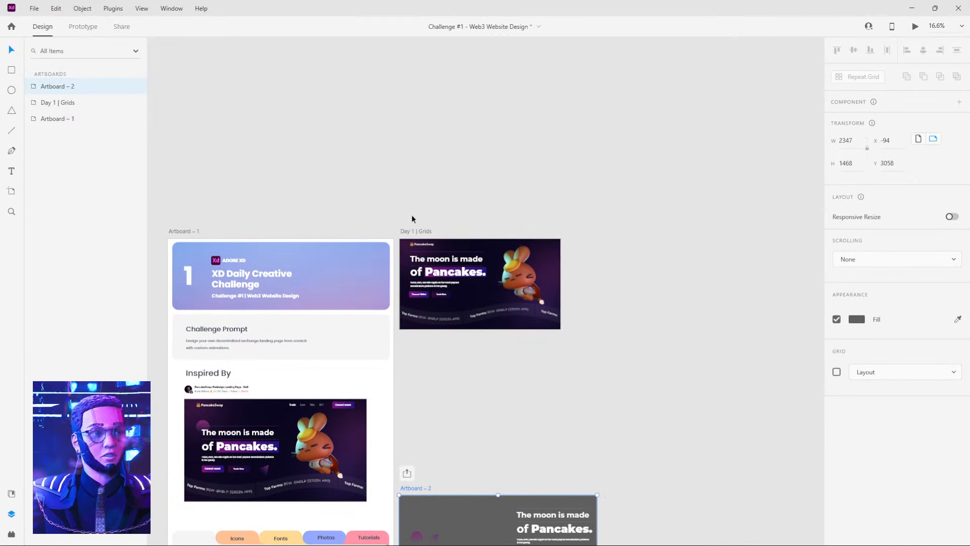
Duplicate the Day 1 | Grids artboard and place the copy directly beside the original on its right.
drag(413, 232, 568, 226)
key(ctrl+z)
click(602, 193)
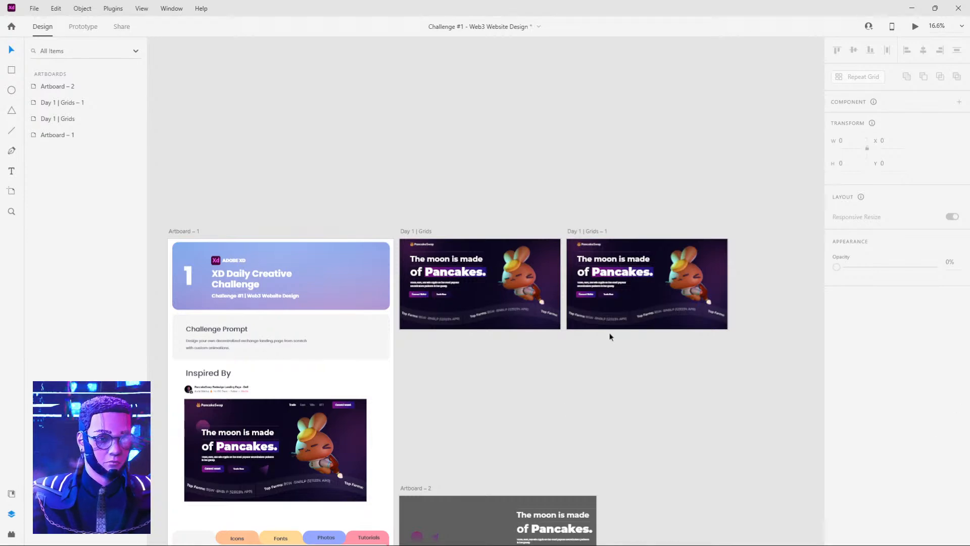
Create a prototype connection from the Day 1 | Grids artboard to its duplicate, Day 1 | Grids – 1.
scroll(609, 365, up, 5)
drag(564, 353, 581, 331)
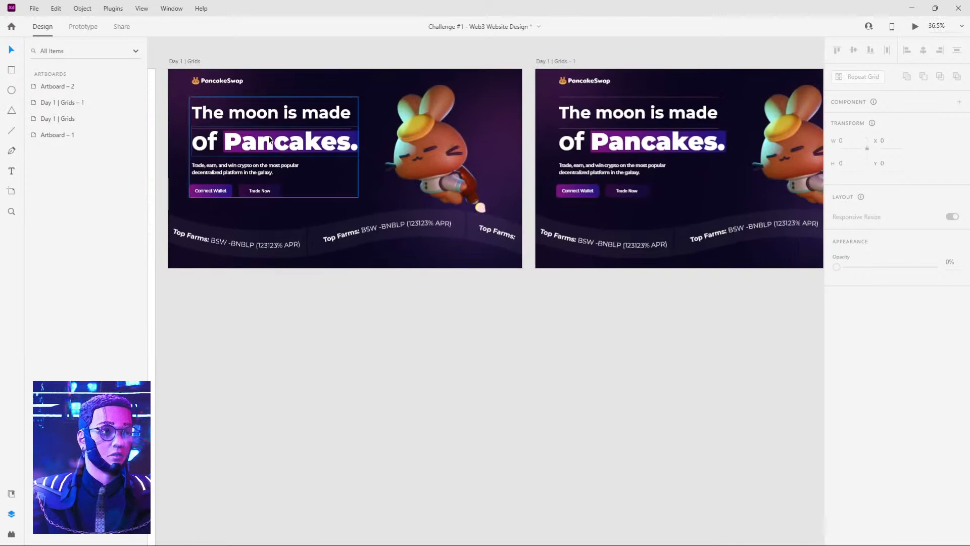
drag(694, 183, 605, 220)
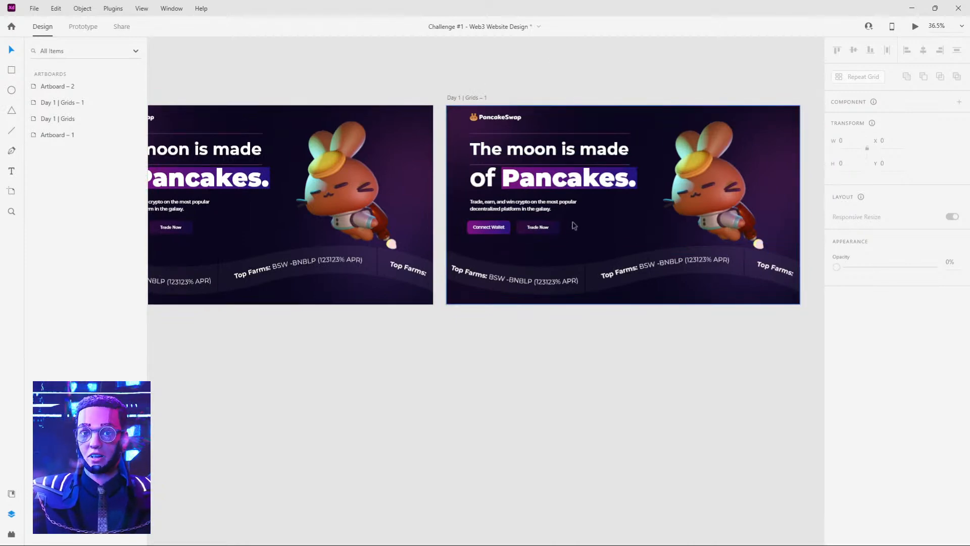
drag(246, 180, 398, 183)
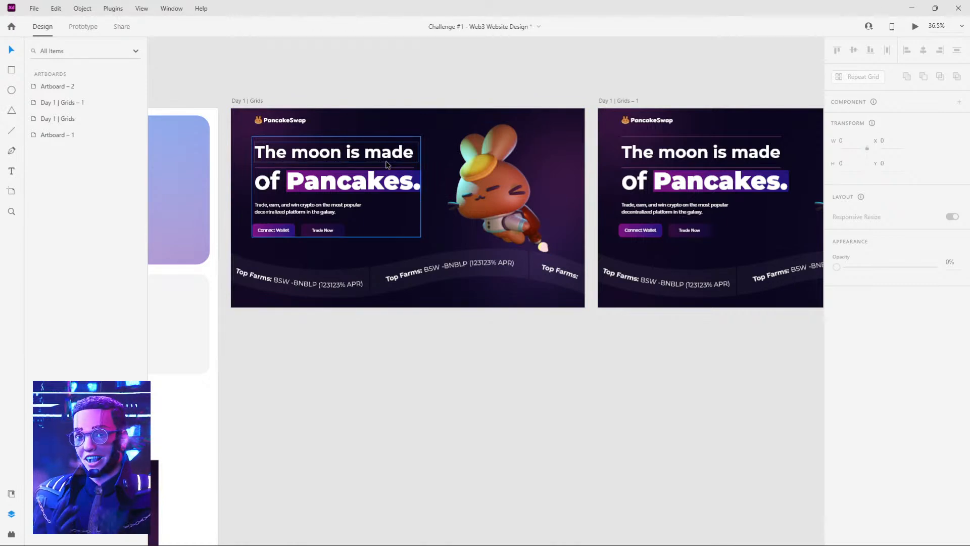
click(505, 188)
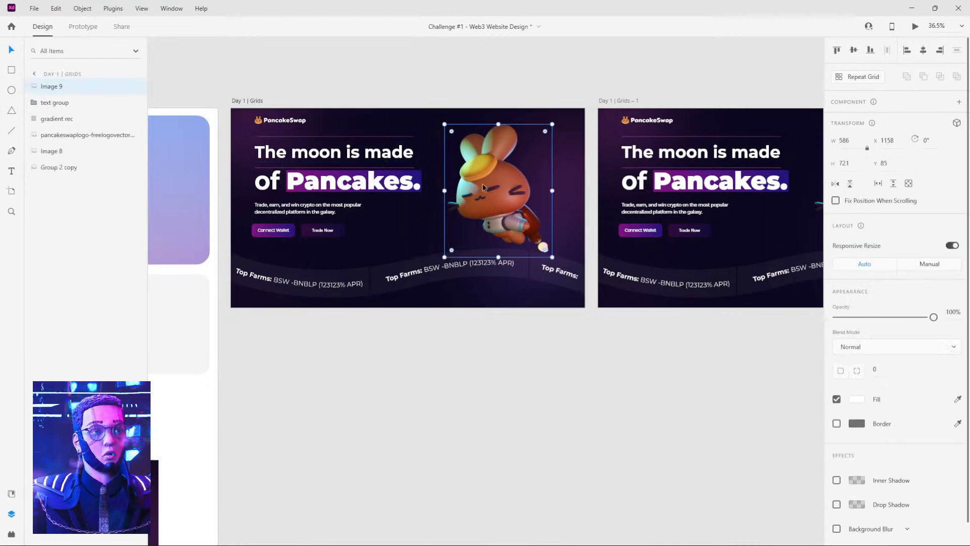
click(243, 101)
click(84, 27)
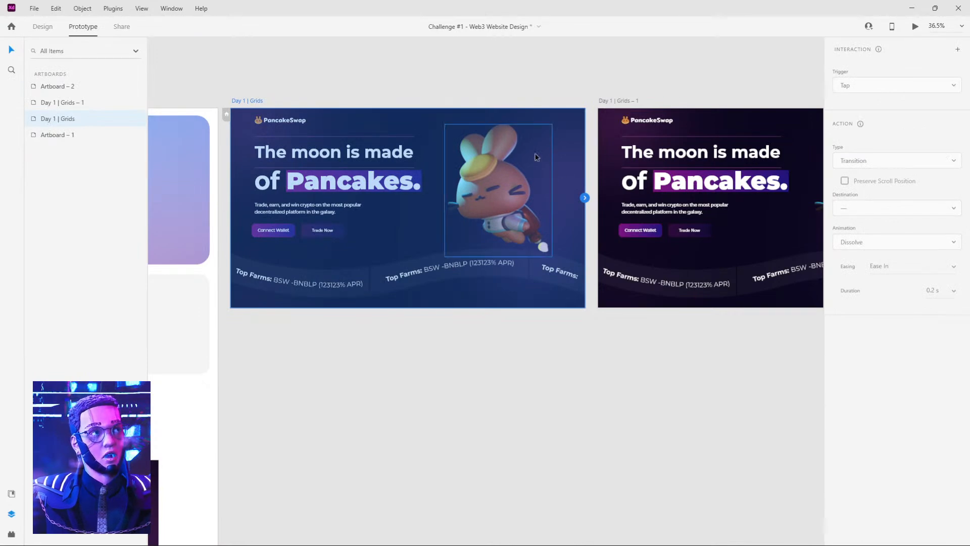
drag(585, 199, 646, 146)
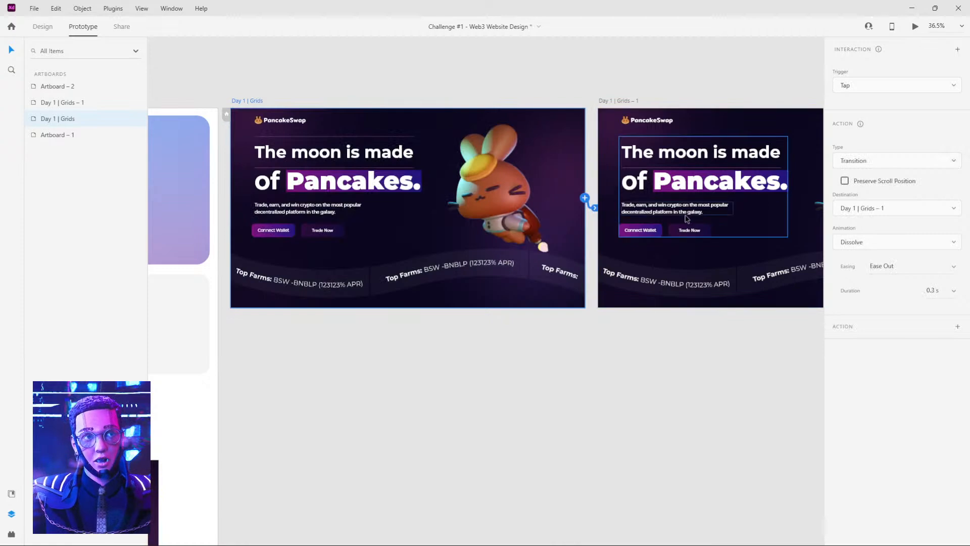
Set the connection's trigger to Time with a delay of 3 s.
click(862, 87)
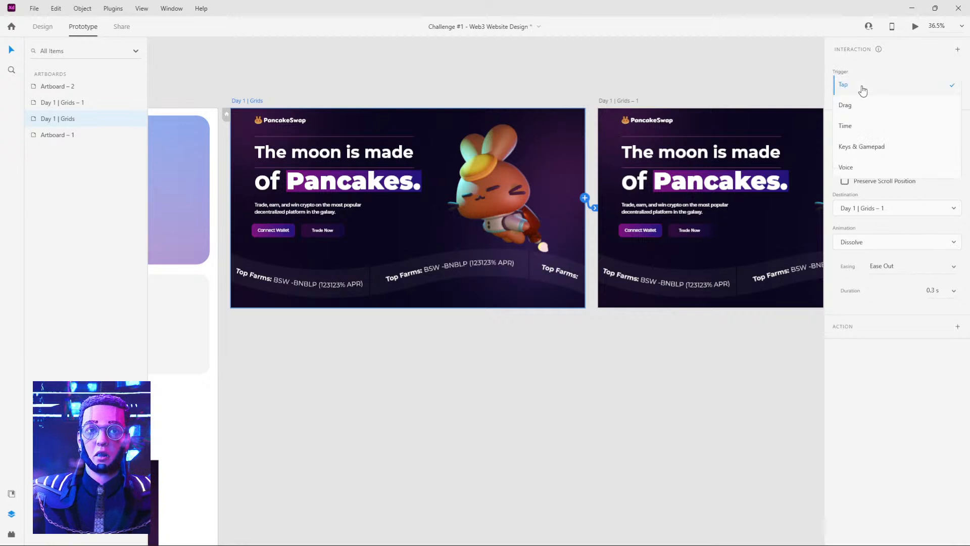
click(850, 127)
click(903, 109)
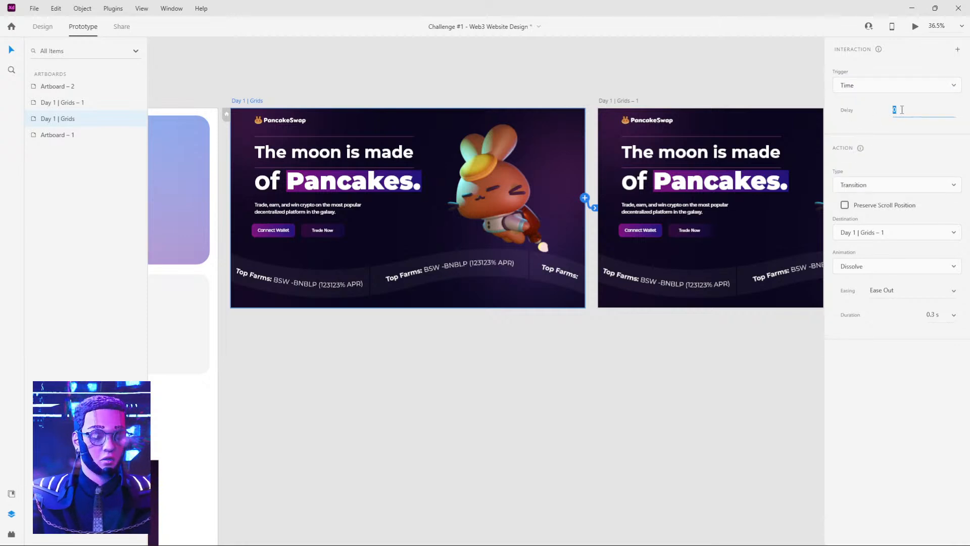
key(Return)
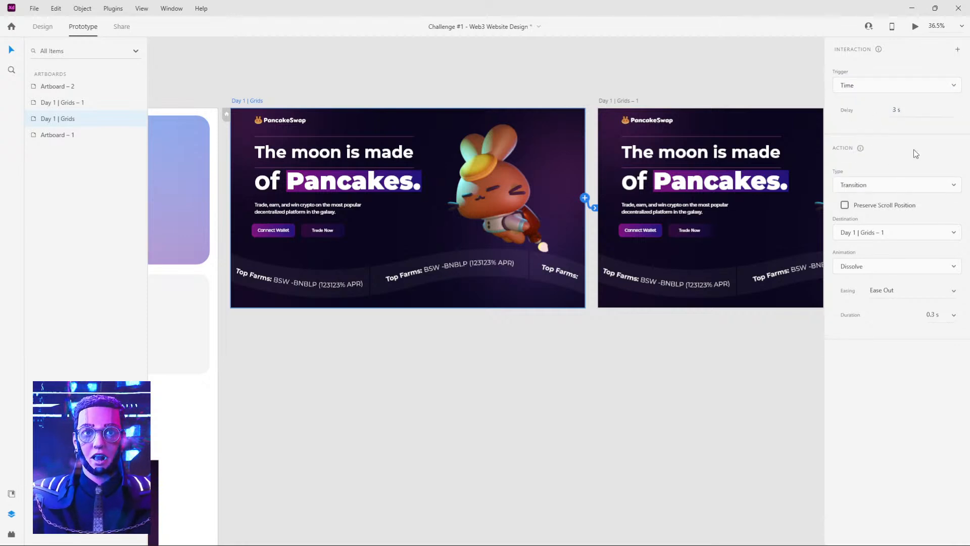
Set the connection's action to Auto-Animate with Snap easing and a 0.4 s duration, and review it on the Day 1 | Grids artboard.
click(873, 190)
click(851, 185)
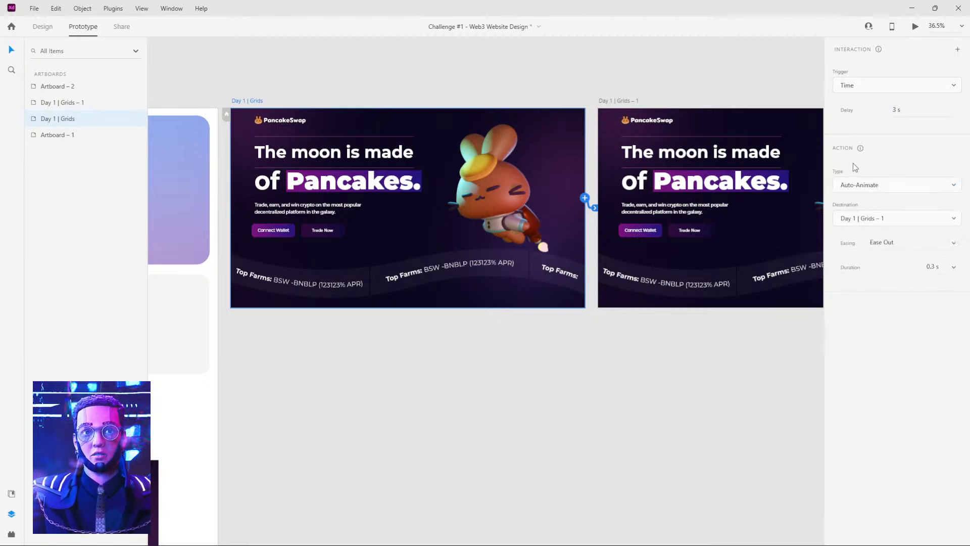
click(955, 244)
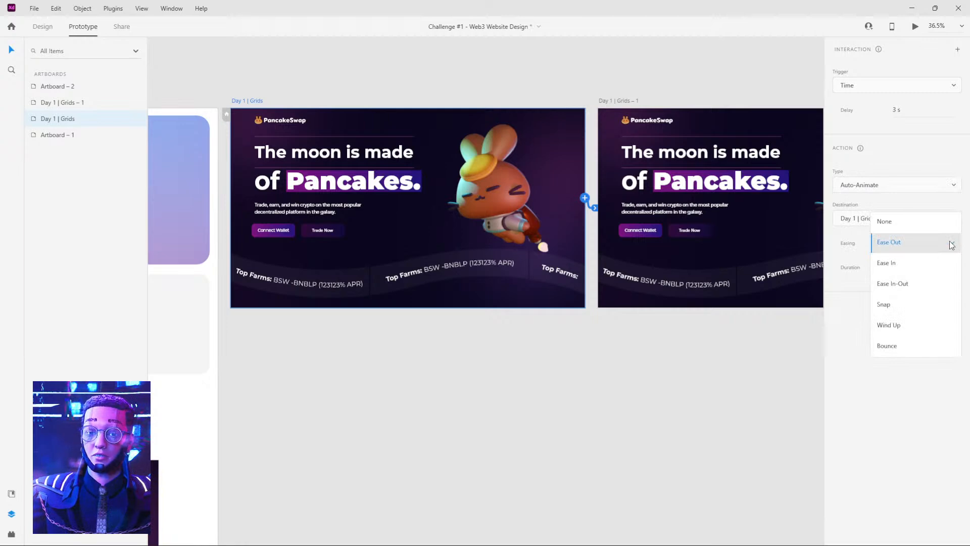
click(902, 304)
click(934, 269)
click(934, 266)
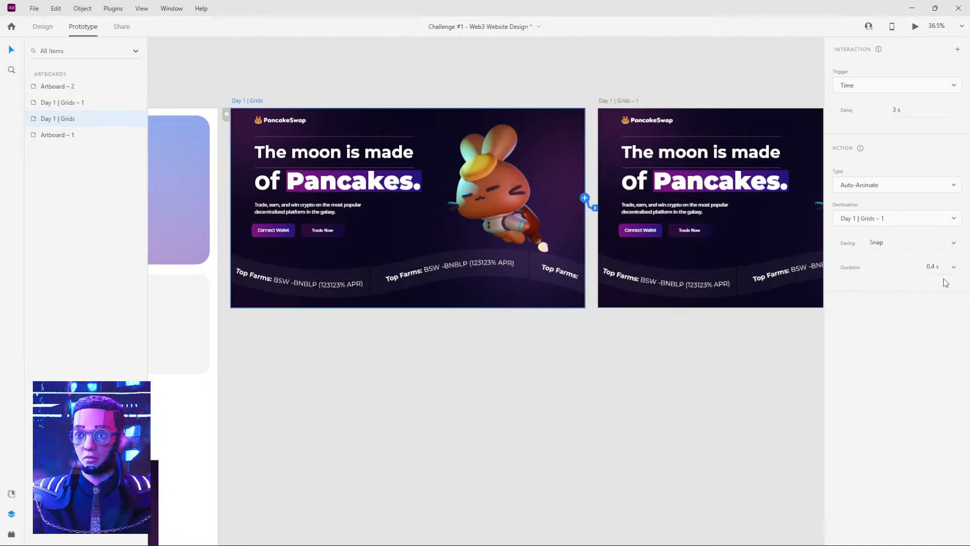
click(596, 397)
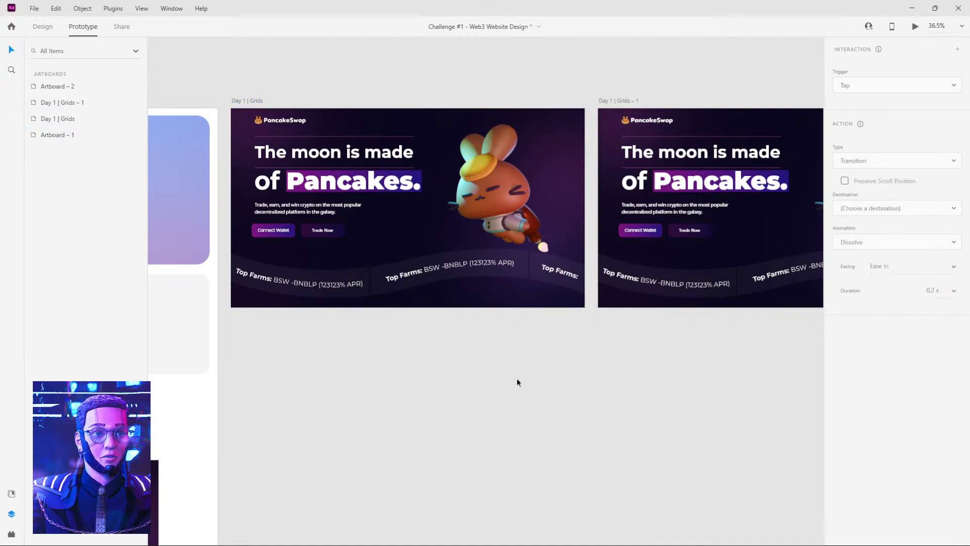
drag(478, 353, 513, 385)
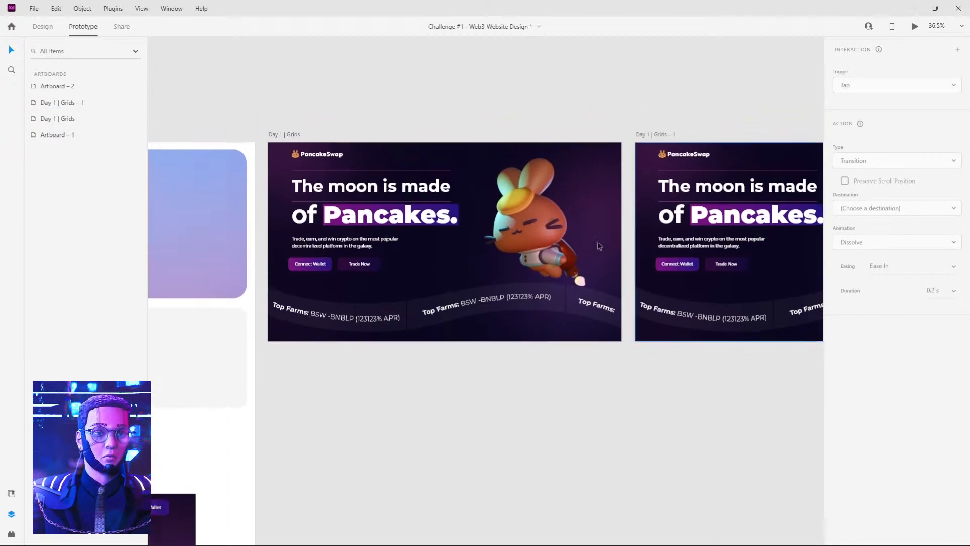
click(283, 134)
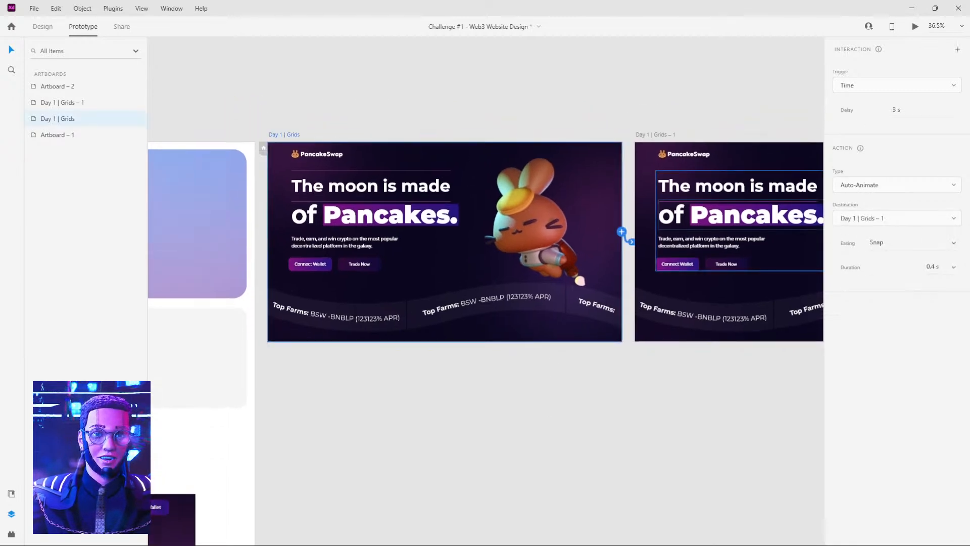
click(403, 462)
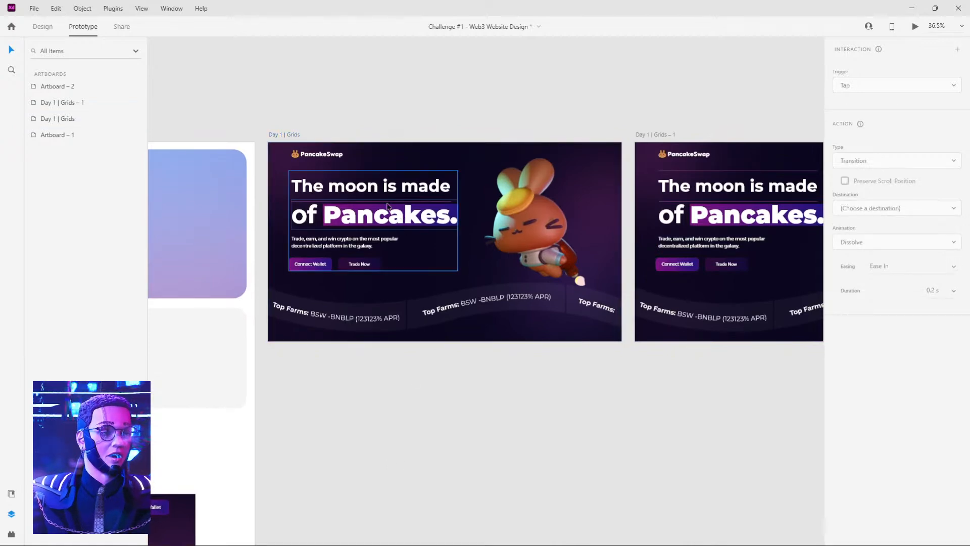
Return to design mode and group the text group and gradient rec layers on the Day 1 | Grids artboard.
scroll(388, 206, up, 2)
click(464, 195)
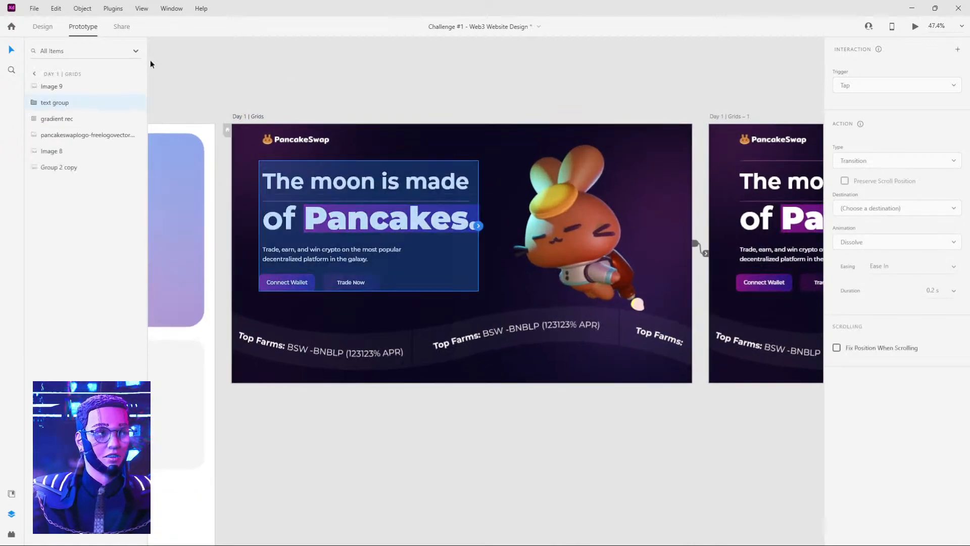
click(43, 29)
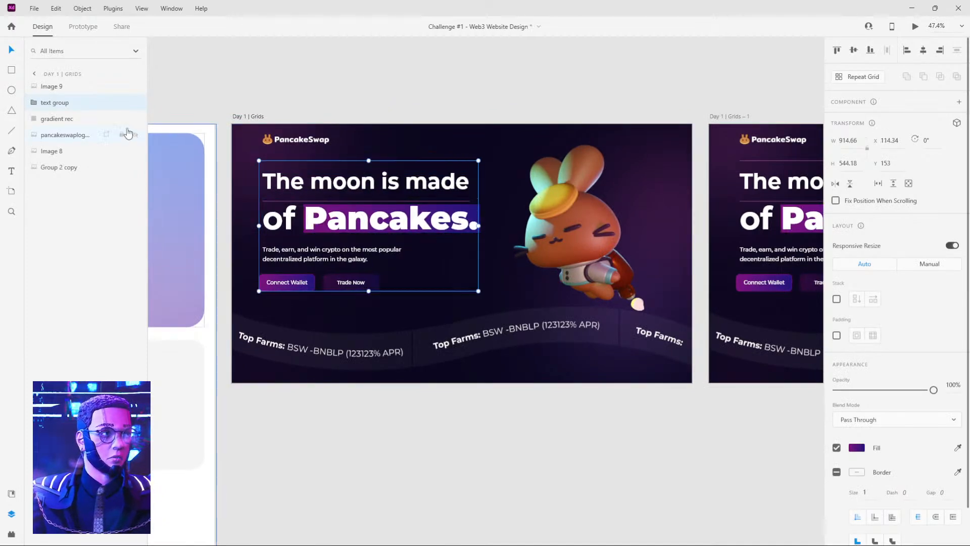
shift+click(60, 119)
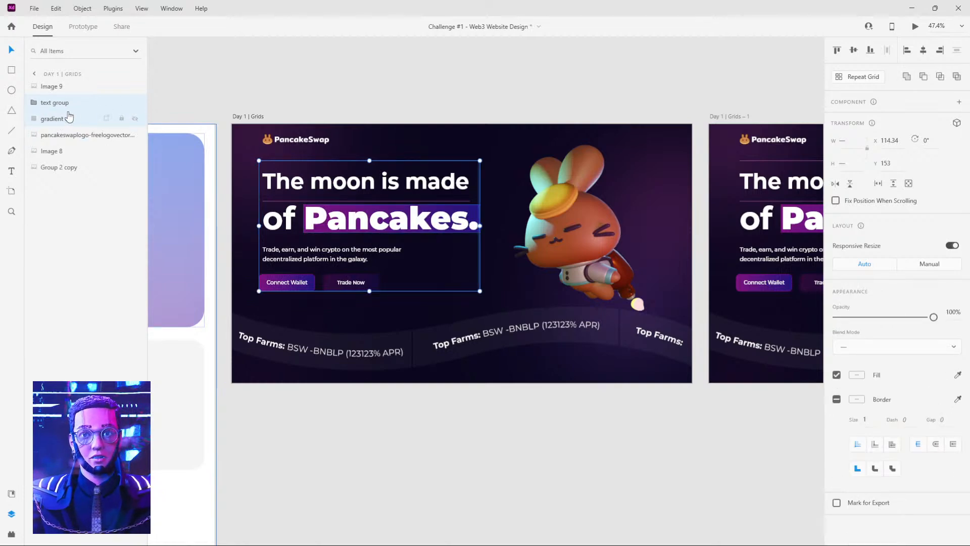
key(ctrl+g)
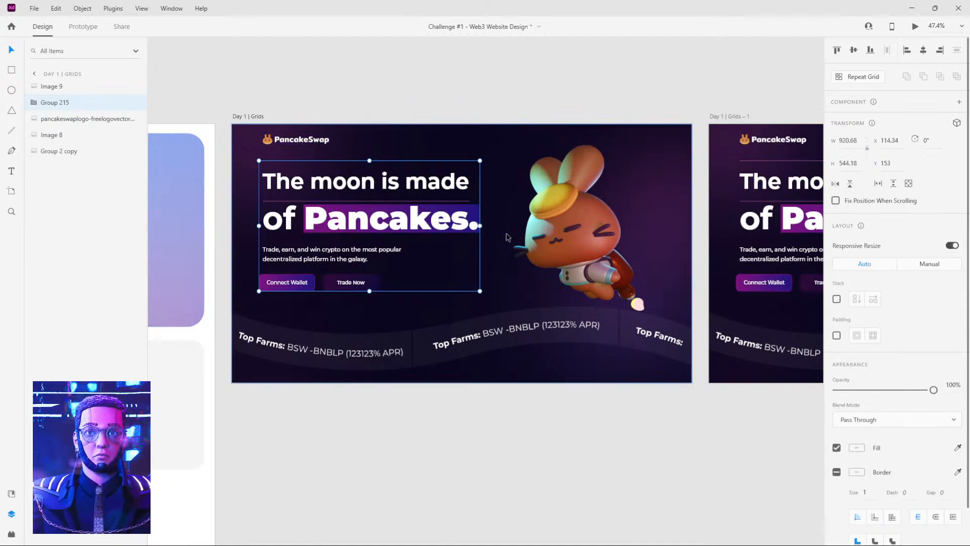
Shift the grouped headline, highlight and buttons left on Day 1 | Grids, and set the group's opacity to 0%.
scroll(596, 233, down, 2)
scroll(529, 222, up, 5)
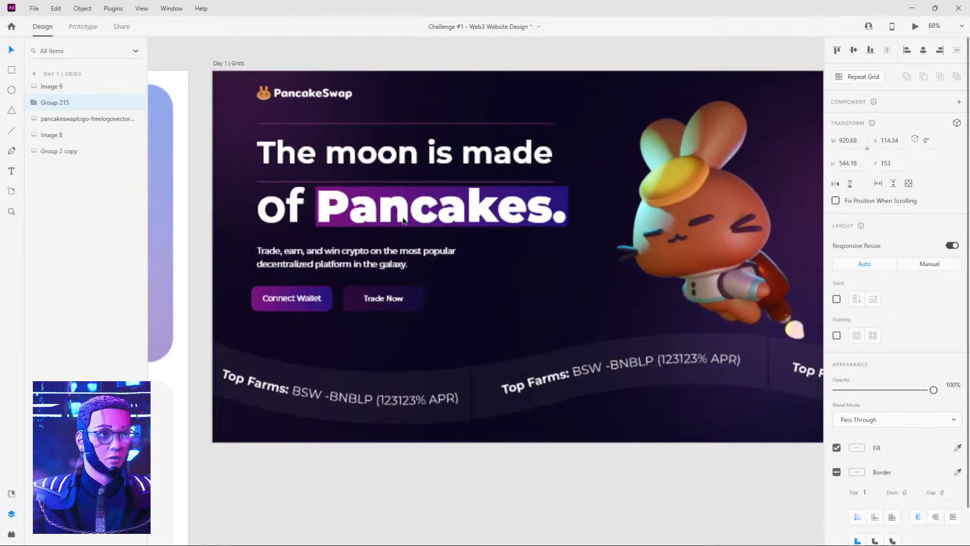
scroll(627, 195, down, 2)
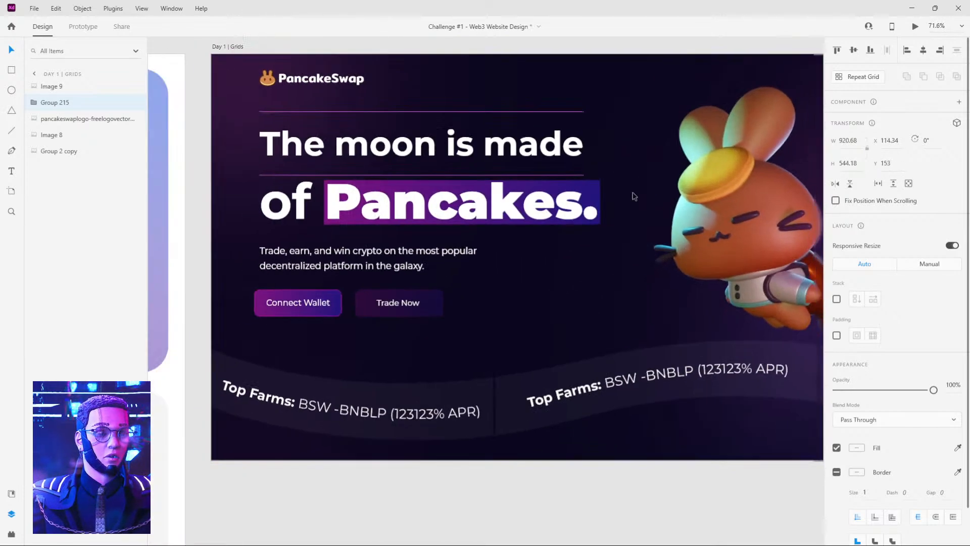
drag(583, 204, 531, 204)
drag(933, 390, 803, 392)
click(662, 429)
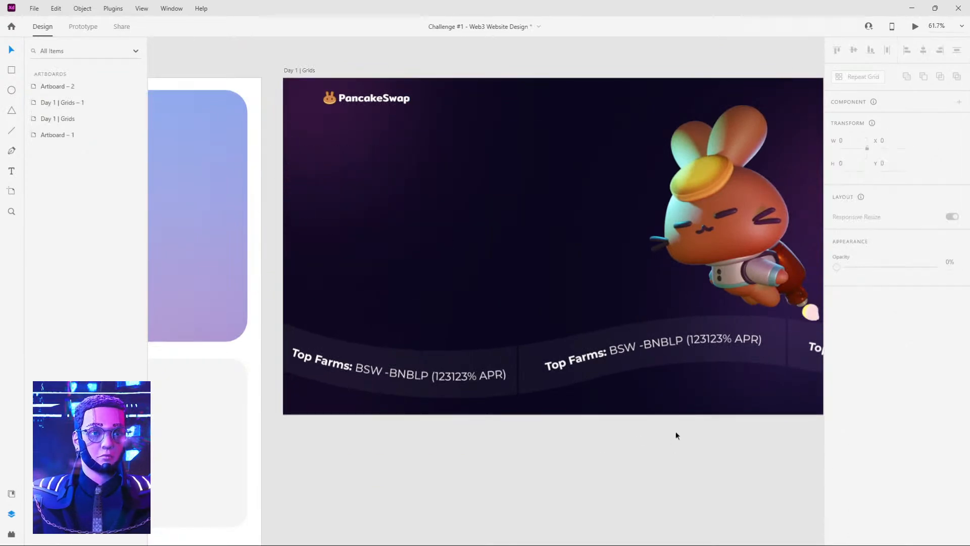
Move the bunny image on Day 1 | Grids horizontally to the artboard's right edge, at X 1334.
scroll(489, 394, right, 5)
scroll(490, 394, down, 2)
click(505, 245)
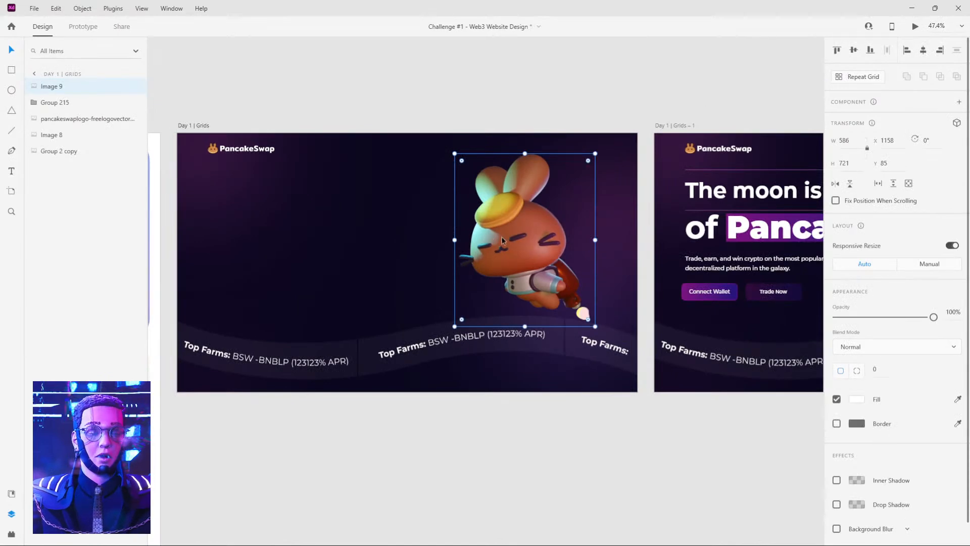
drag(503, 241, 545, 241)
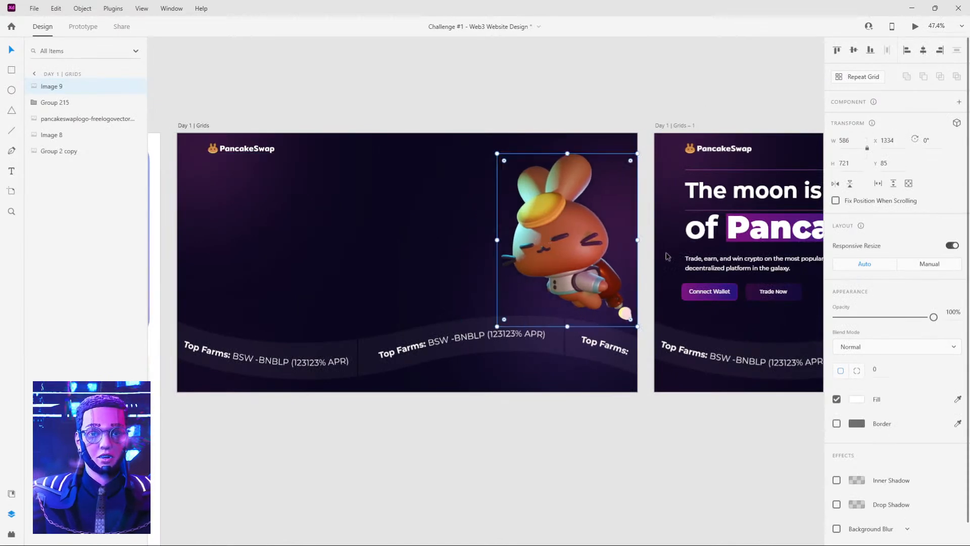
Set the bunny image's opacity to 0% on Day 1 | Grids, and lower the Top Farms wave image and set it to 0% too.
drag(933, 316, 812, 328)
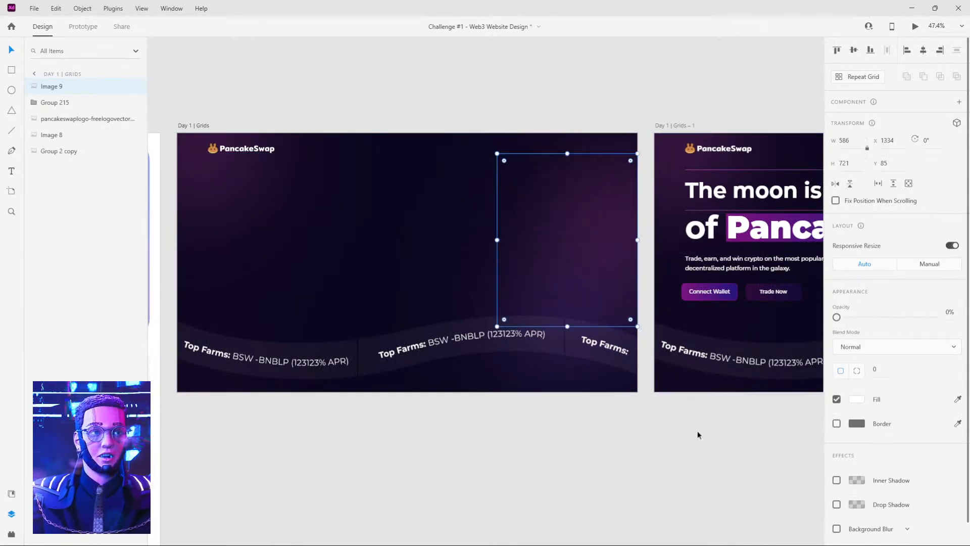
click(684, 444)
click(482, 334)
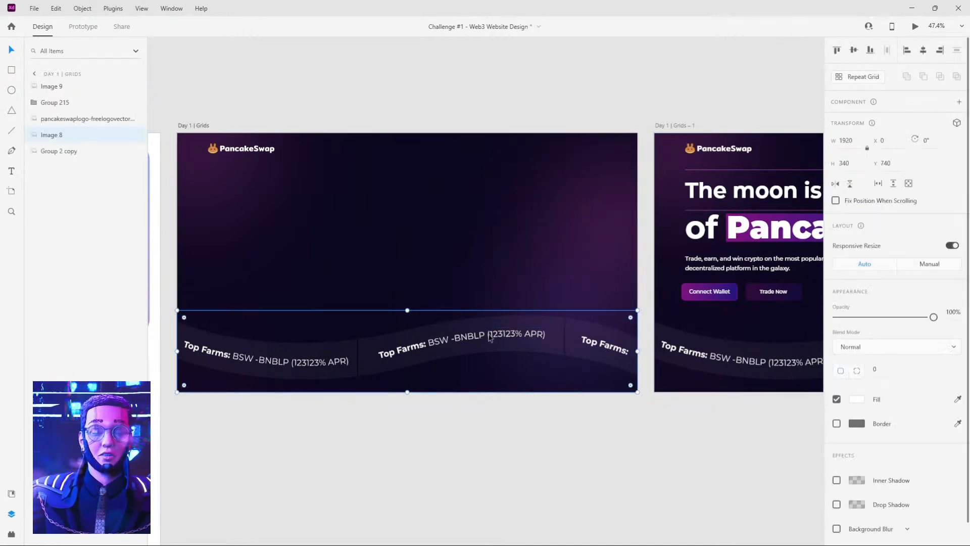
drag(489, 337, 489, 368)
drag(905, 316, 809, 328)
click(771, 474)
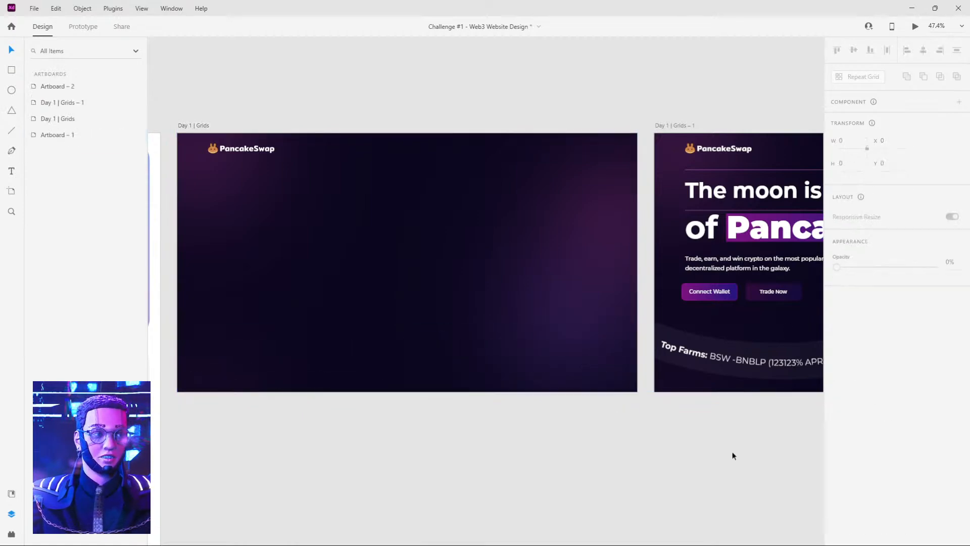
Preview the entrance animation starting from the Day 1 | Grids artboard, and close the preview.
scroll(733, 455, down, 2)
click(326, 200)
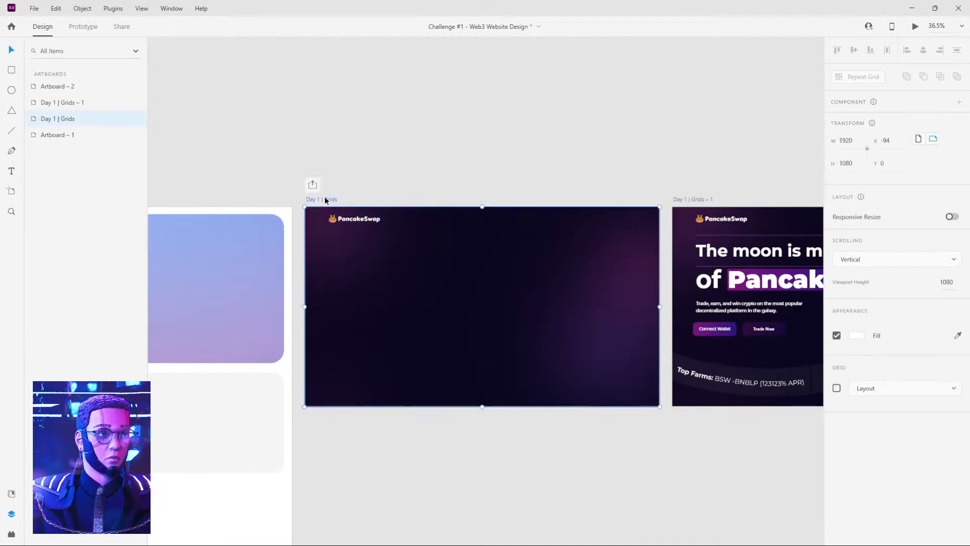
click(914, 27)
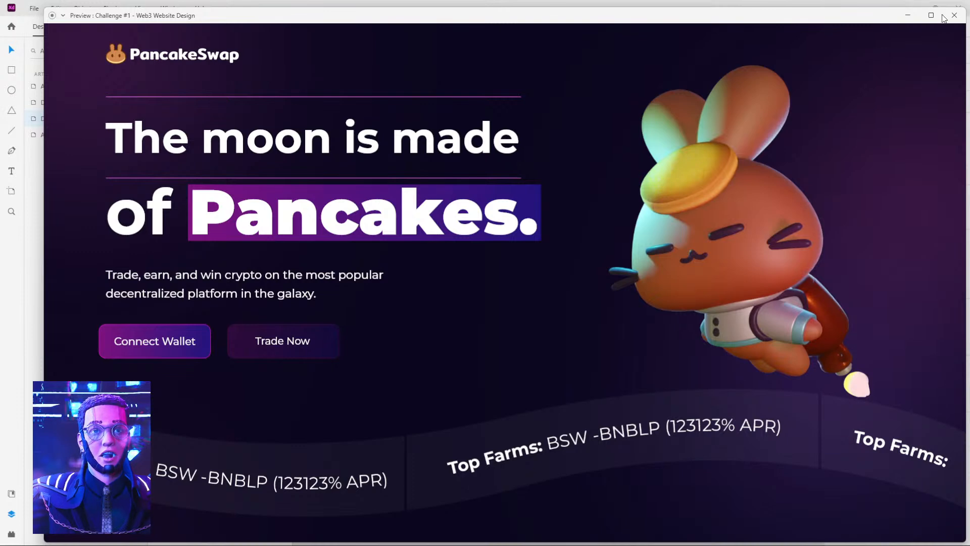
click(954, 15)
Move the Day 1 | Grids – 1 artboard horizontally away from Day 1 | Grids, to X 2059.
scroll(717, 117, down, 2)
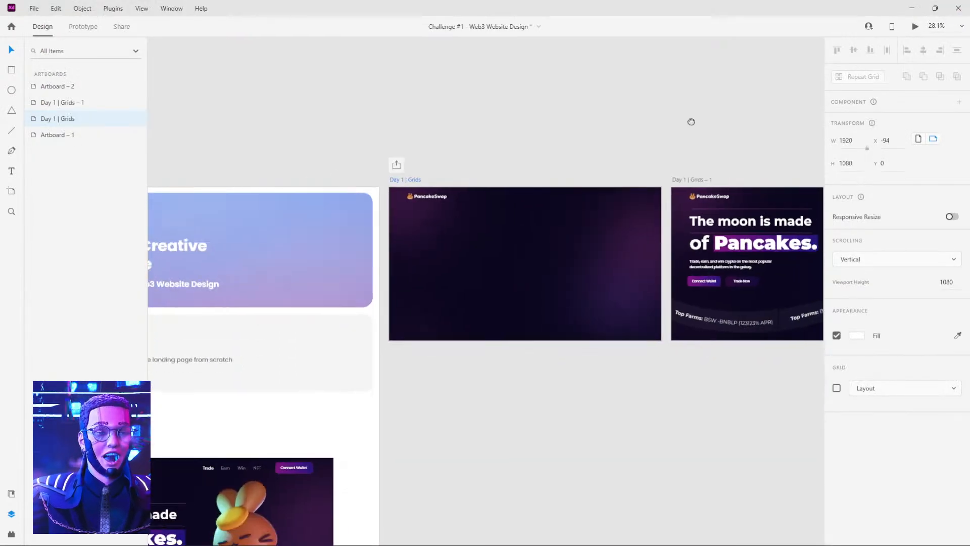
drag(713, 118, 539, 150)
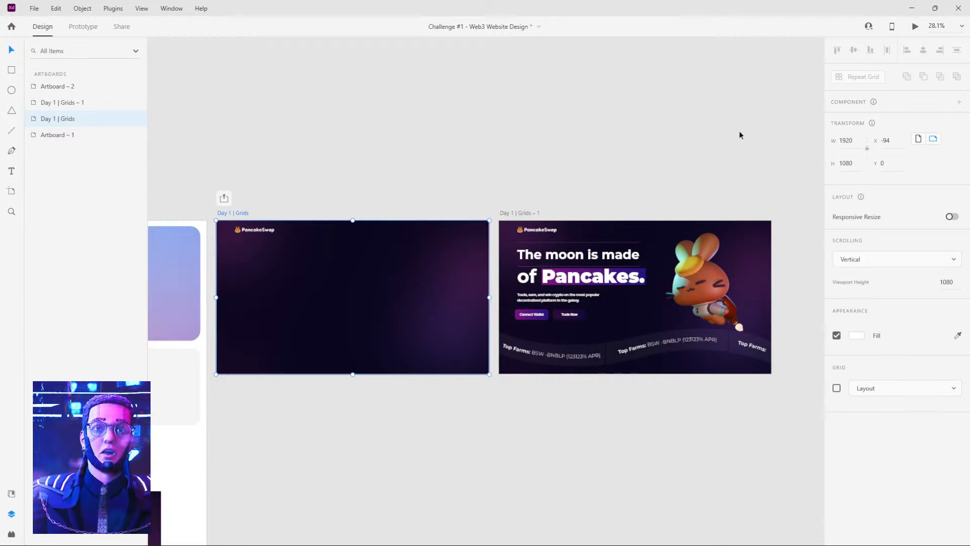
shift+click(519, 214)
drag(519, 214, 549, 214)
click(543, 184)
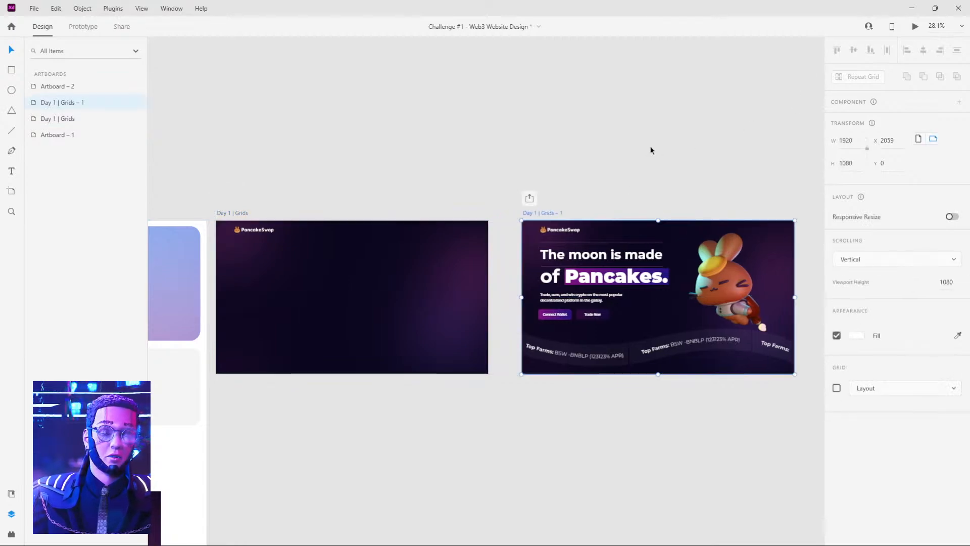
Preview the prototype from the Day 1 | Grids – 1 artboard, and close the preview.
click(914, 26)
click(953, 16)
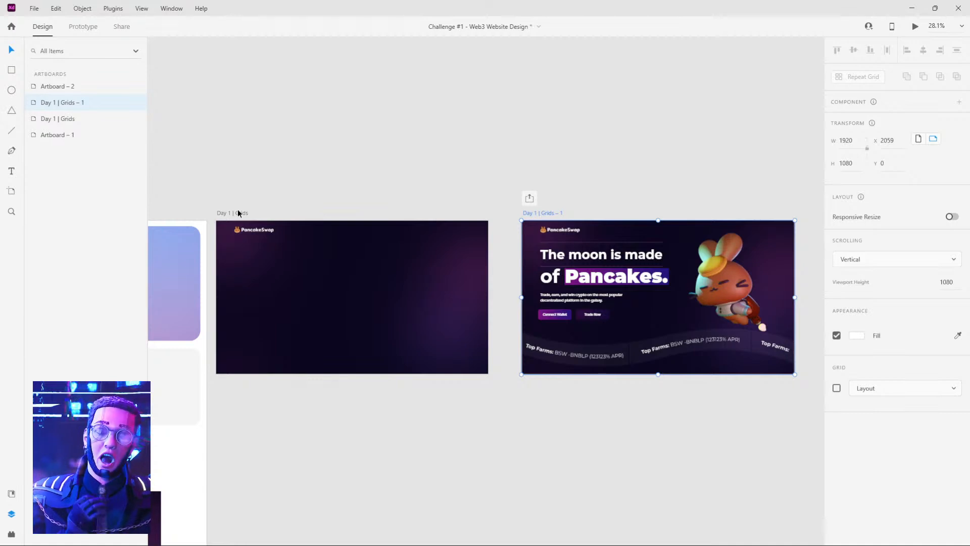
click(349, 173)
scroll(538, 194, down, 3)
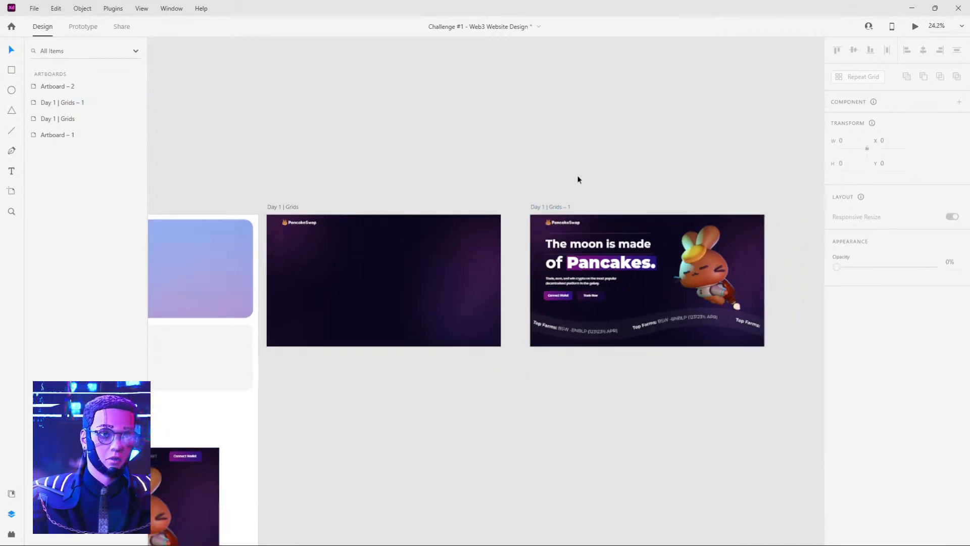
scroll(611, 166, right, 2)
Try duplicating the Day 1 | Grids – 1 artboard to its right, and undo the duplication.
click(433, 211)
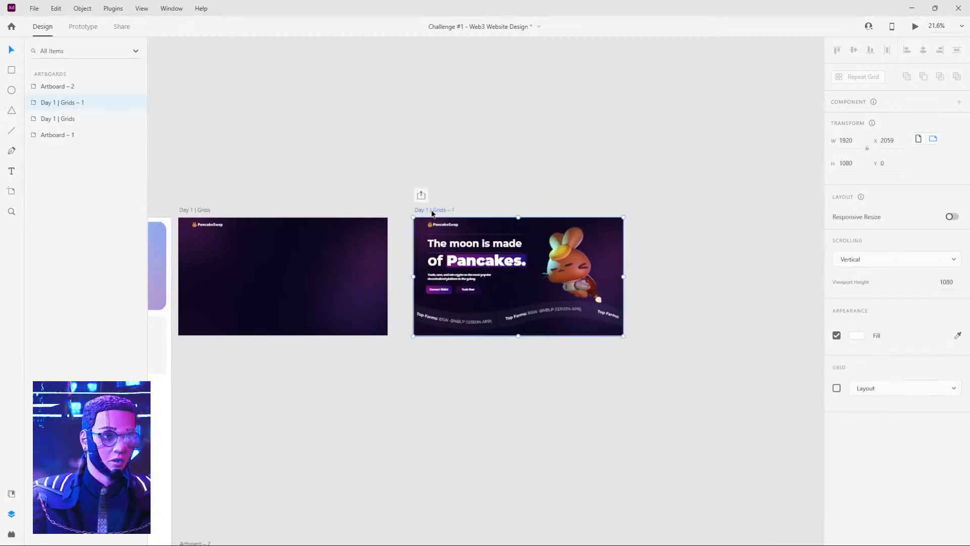
drag(426, 212, 642, 181)
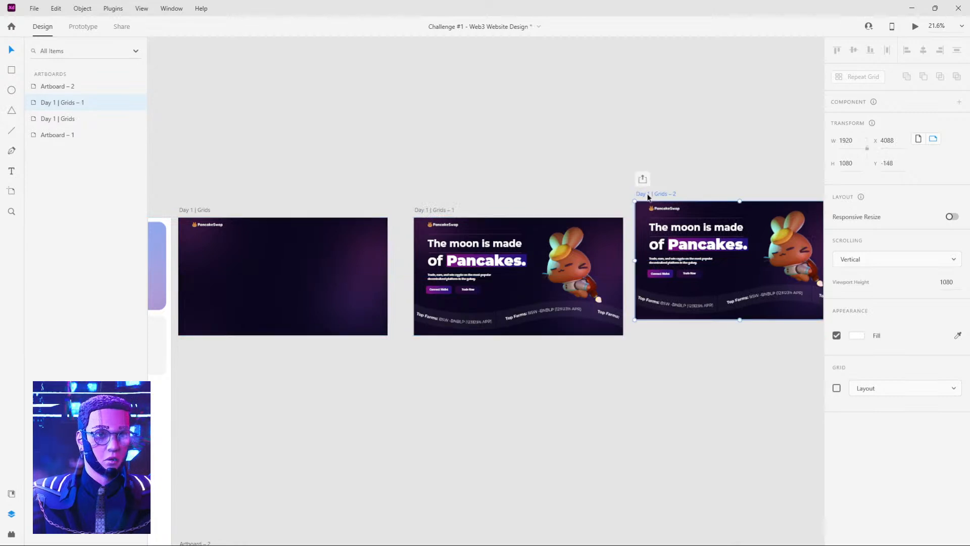
key(ctrl+z)
Move Day 1 | Grids – 1 farther right and place a duplicate of Day 1 | Grids in the gap, at X 1945, Y 0.
drag(430, 214, 631, 211)
click(201, 211)
drag(190, 214, 412, 205)
click(426, 158)
click(415, 211)
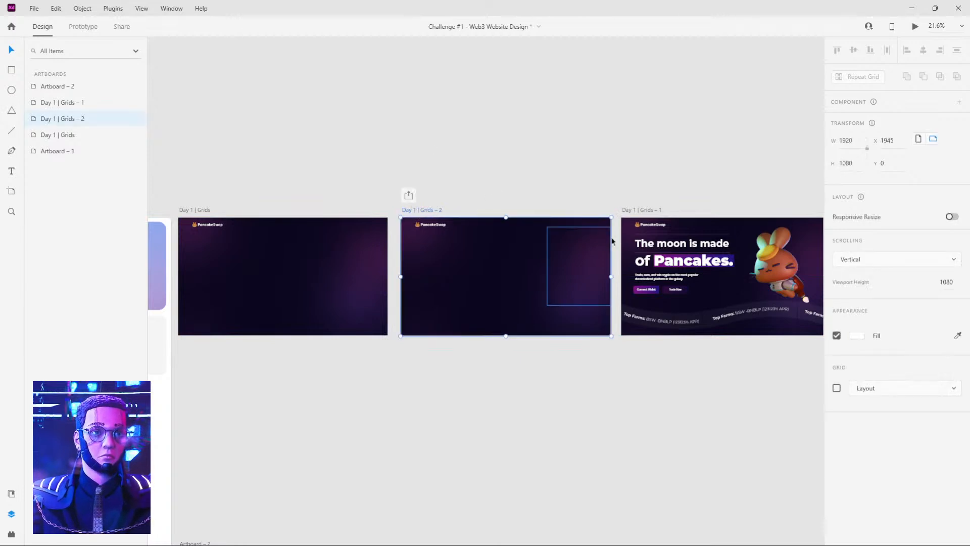
Switch to prototype mode and remove the connection from Day 1 | Grids to Day 1 | Grids – 1.
click(94, 26)
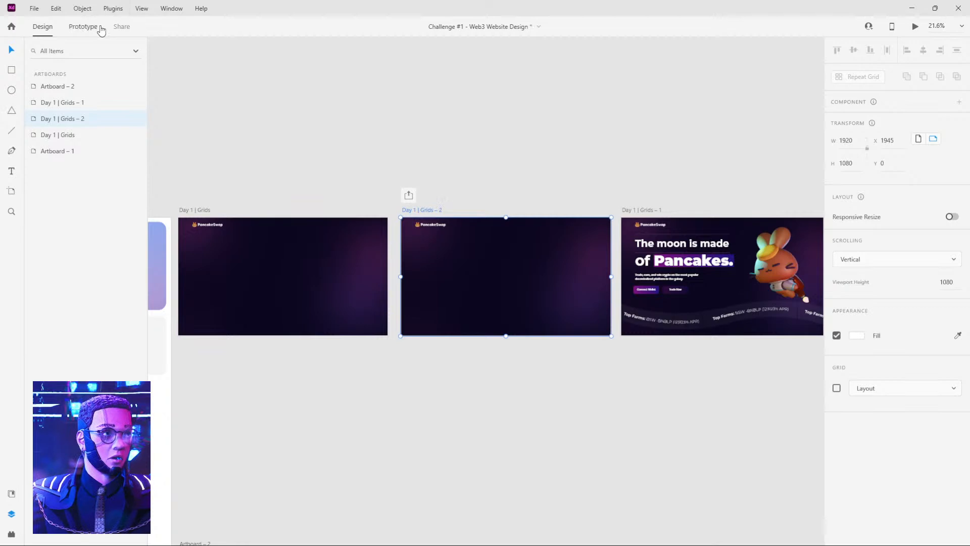
click(192, 209)
drag(618, 277, 393, 286)
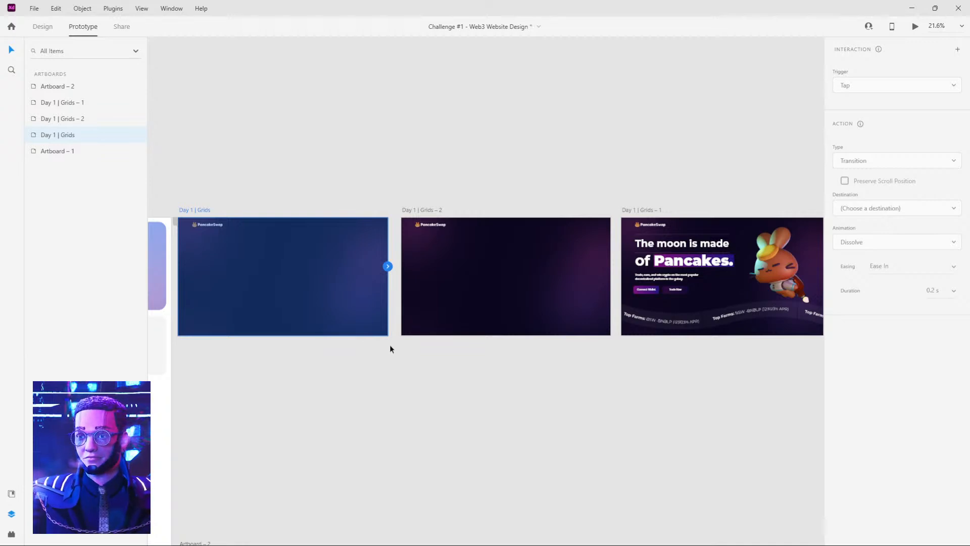
click(377, 156)
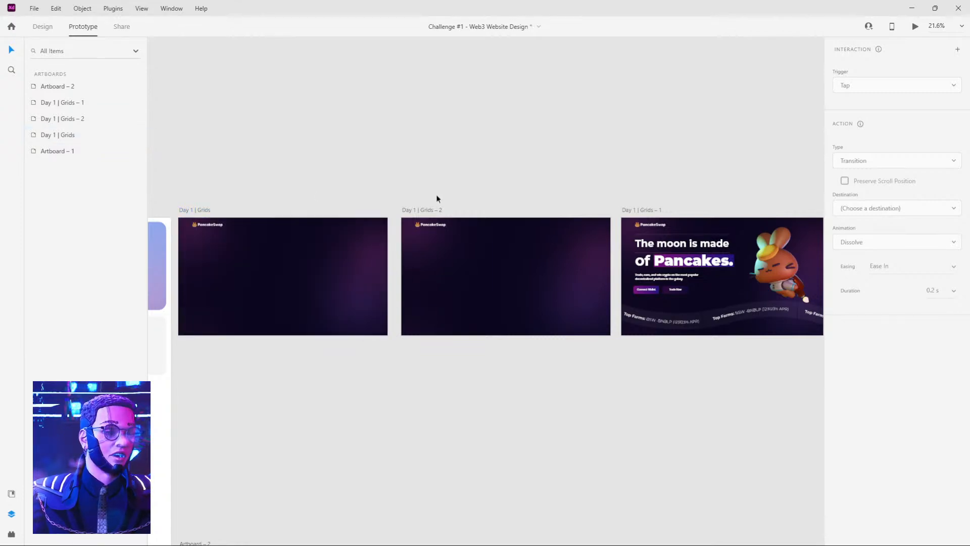
Return to design mode, lower the PancakeSwap logo on Day 1 | Grids to Y 110, and set its opacity to 0%.
click(210, 228)
scroll(195, 242, up, 3)
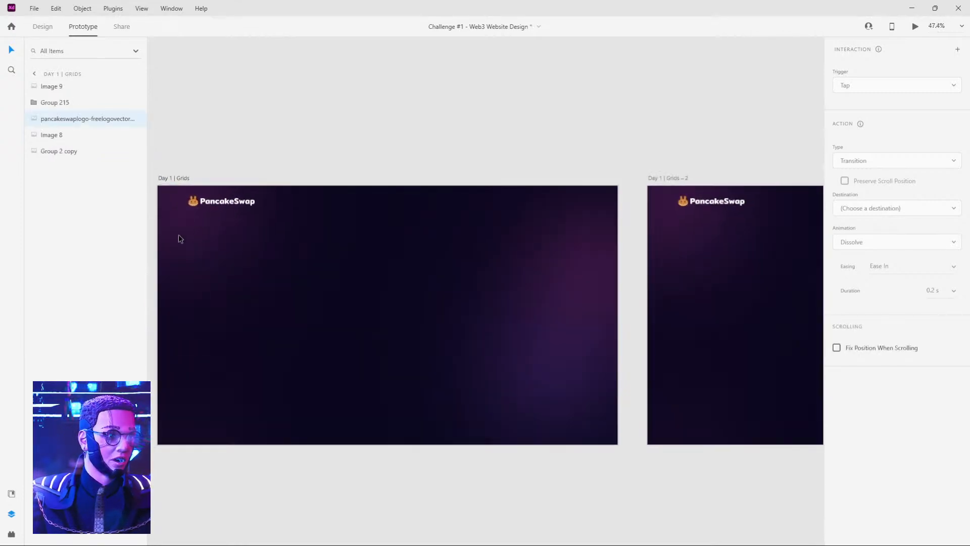
click(46, 26)
drag(243, 203, 243, 218)
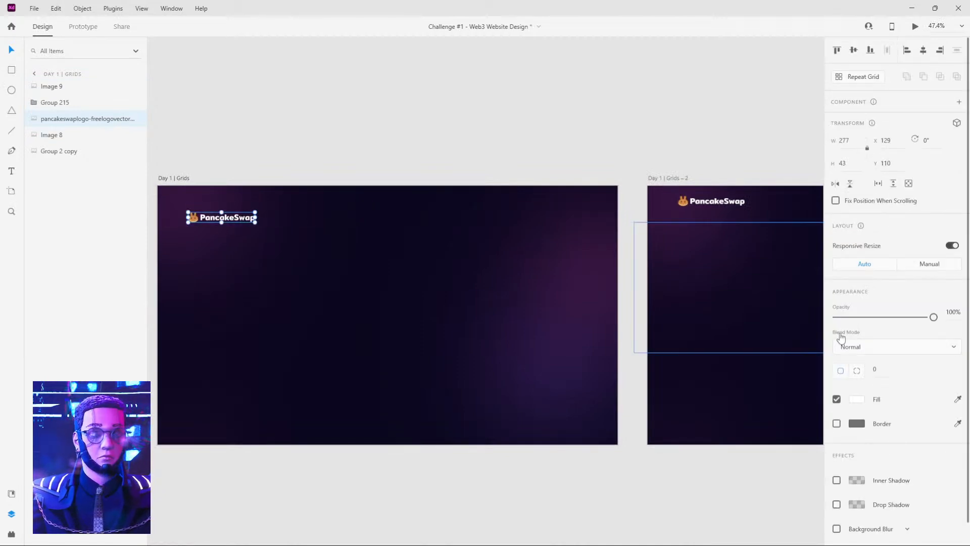
drag(933, 316, 816, 327)
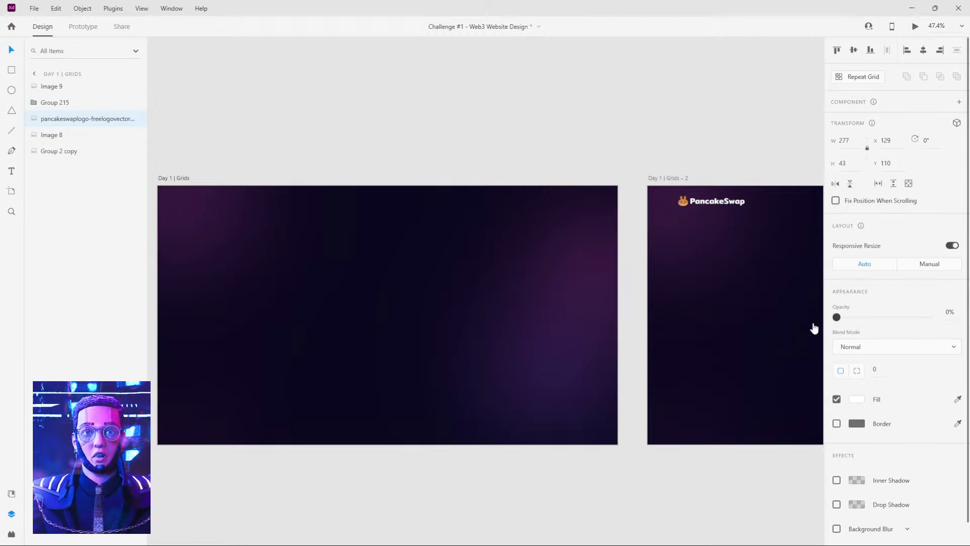
click(745, 526)
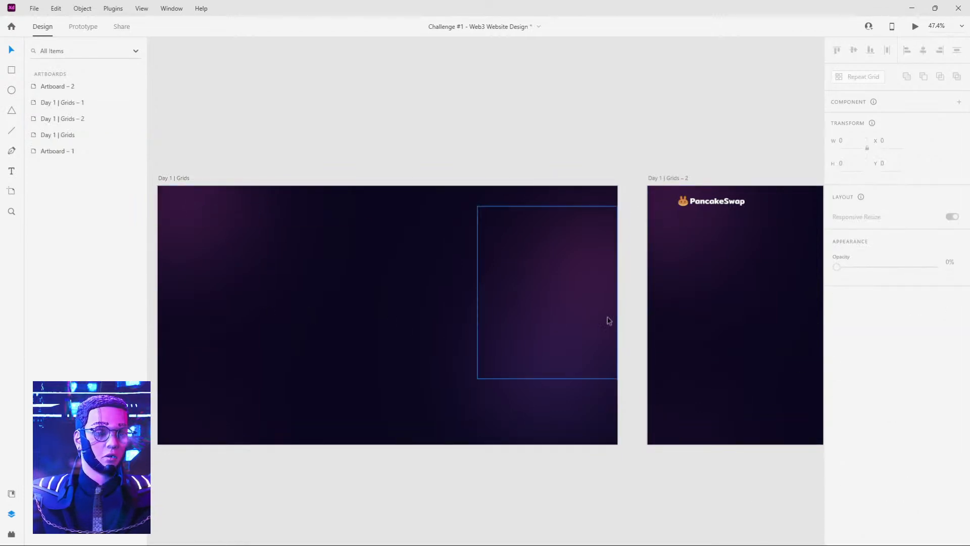
Set the opacity of the headline and buttons group on Day 1 | Grids – 2 to 100%.
scroll(586, 322, right, 4)
click(537, 292)
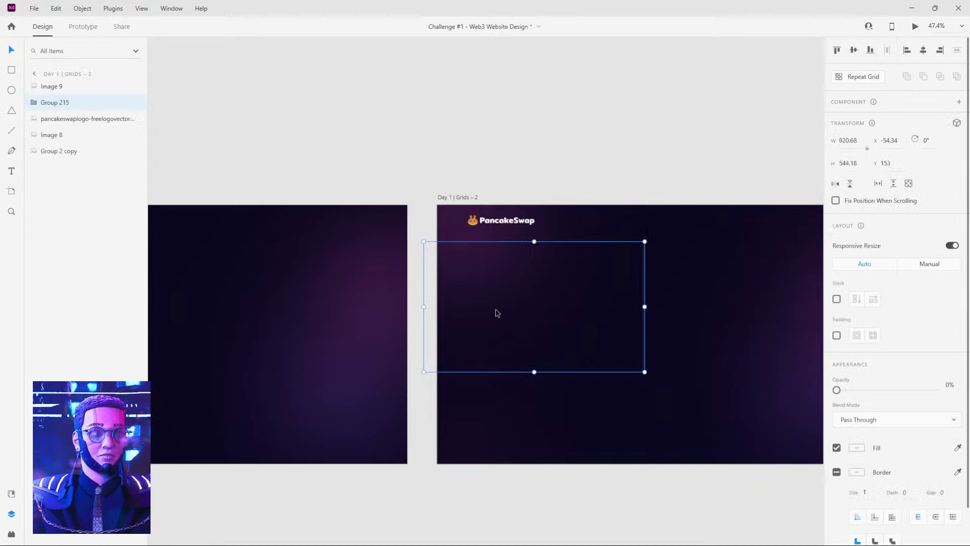
drag(837, 390, 933, 389)
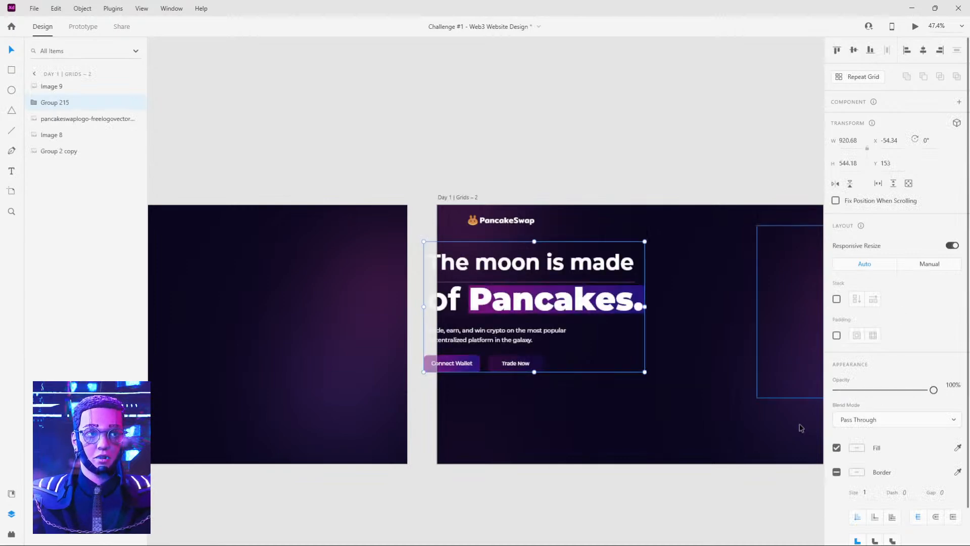
Copy the text group's X value from Day 1 | Grids – 1 and apply it, 114.34, to Group 215 on Day 1 | Grids – 2.
scroll(694, 454, down, 2)
drag(680, 455, 454, 417)
click(729, 298)
click(892, 143)
key(ctrl+c)
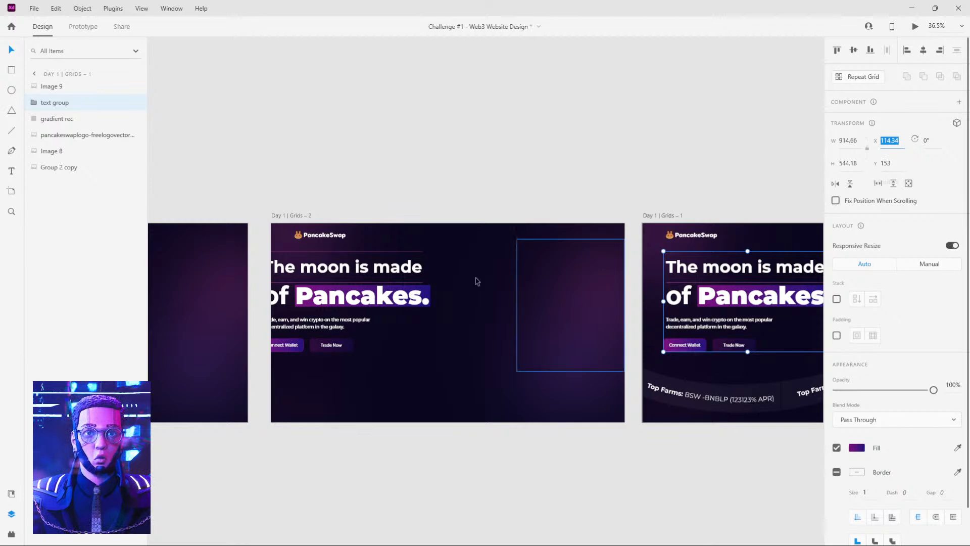
click(376, 297)
key(ctrl+v)
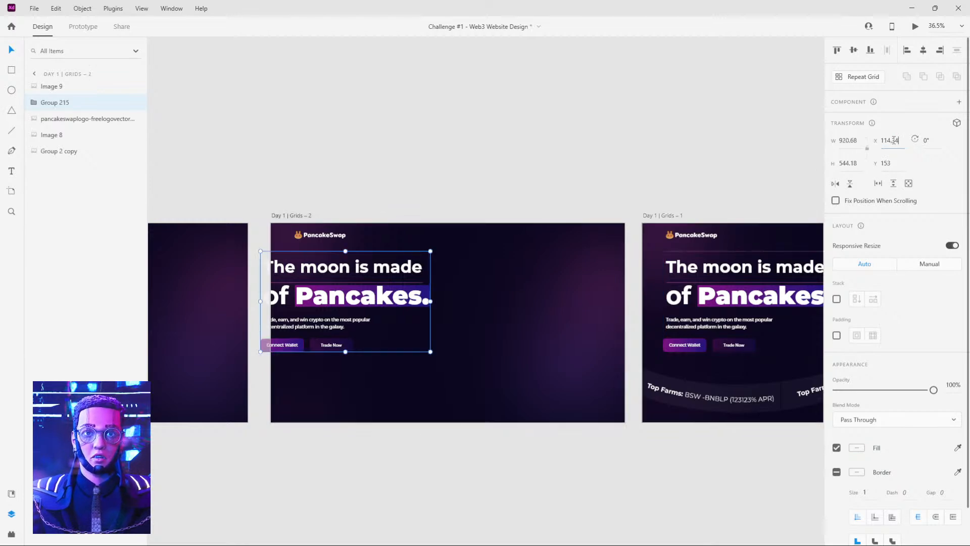
key(Return)
Compare the X positions of the headline groups on Day 1 | Grids – 1 and Day 1 | Grids – 2.
click(695, 284)
double_click(695, 285)
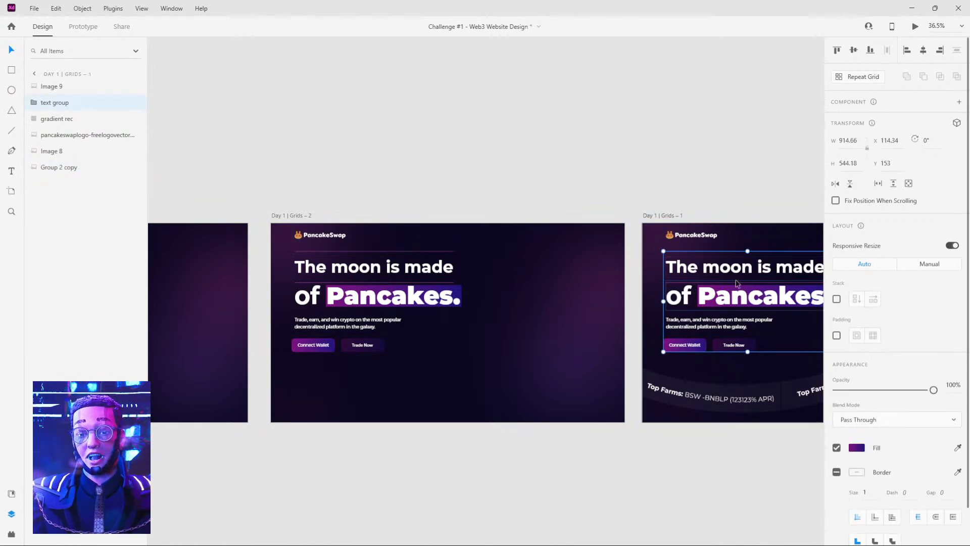
click(882, 141)
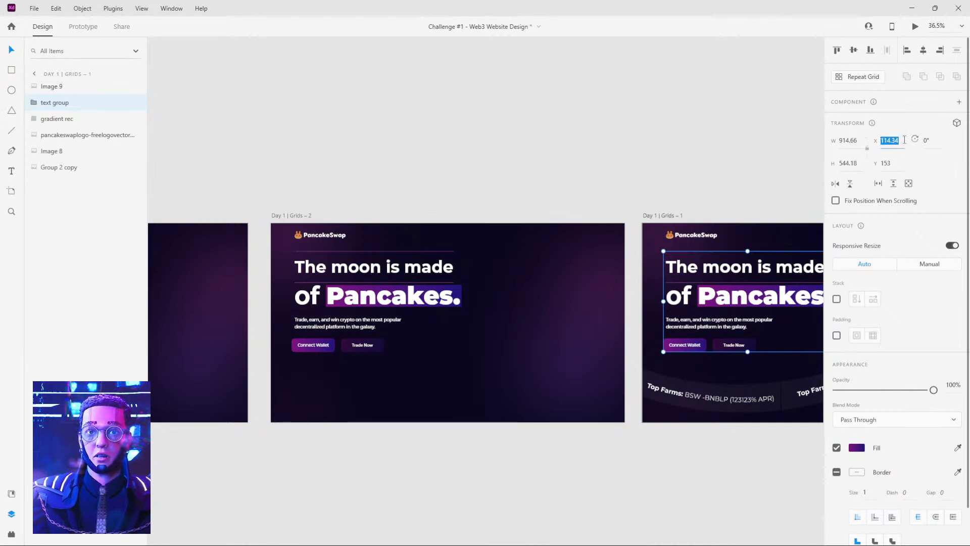
click(311, 280)
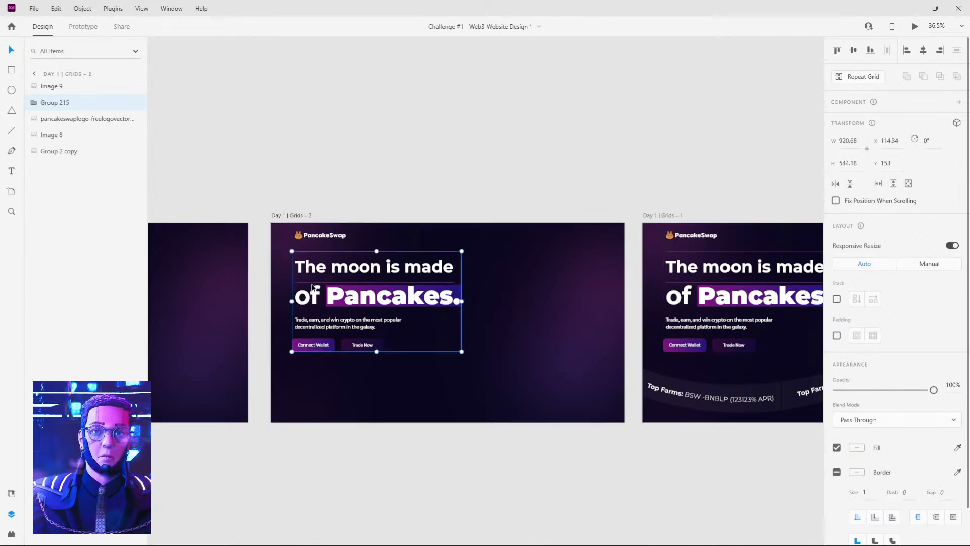
click(330, 181)
scroll(504, 156, left, 5)
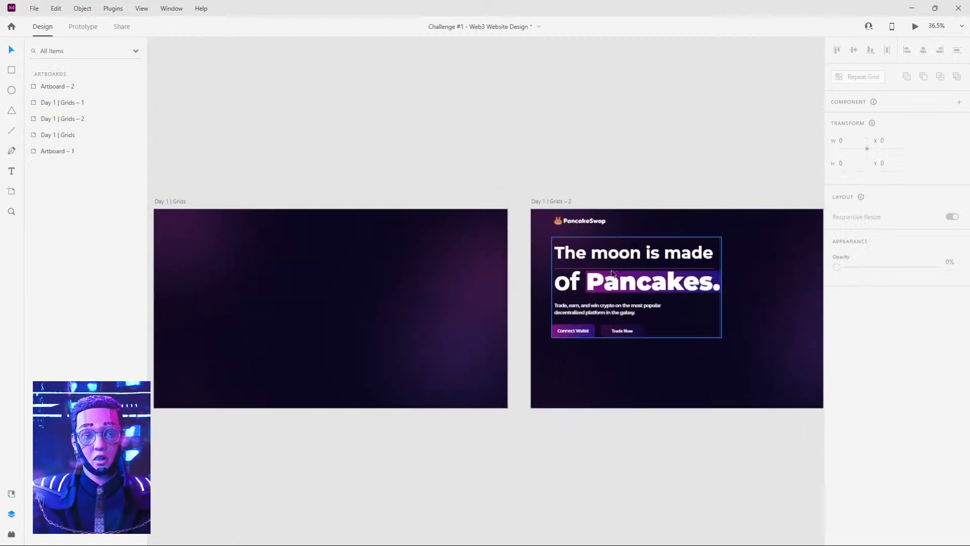
drag(609, 283, 648, 289)
drag(643, 295, 606, 283)
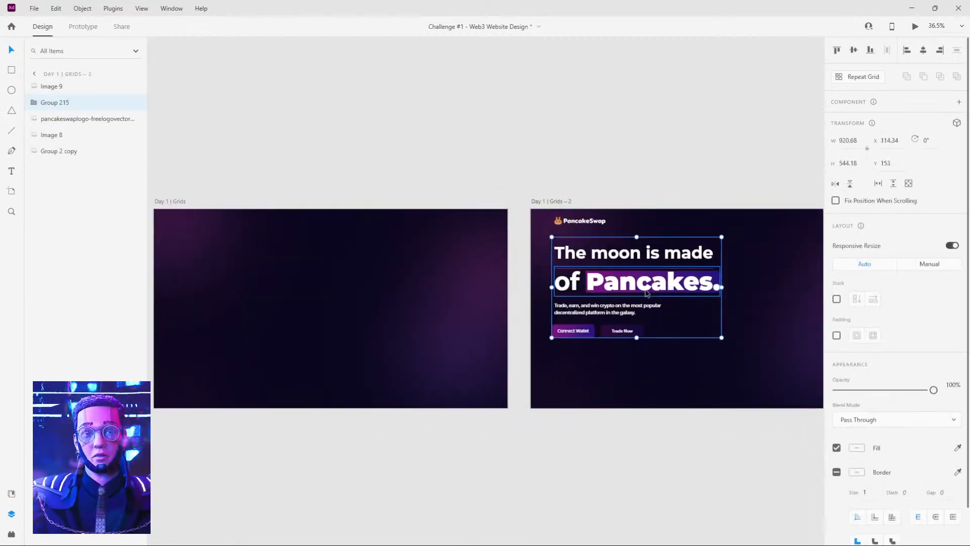
click(622, 135)
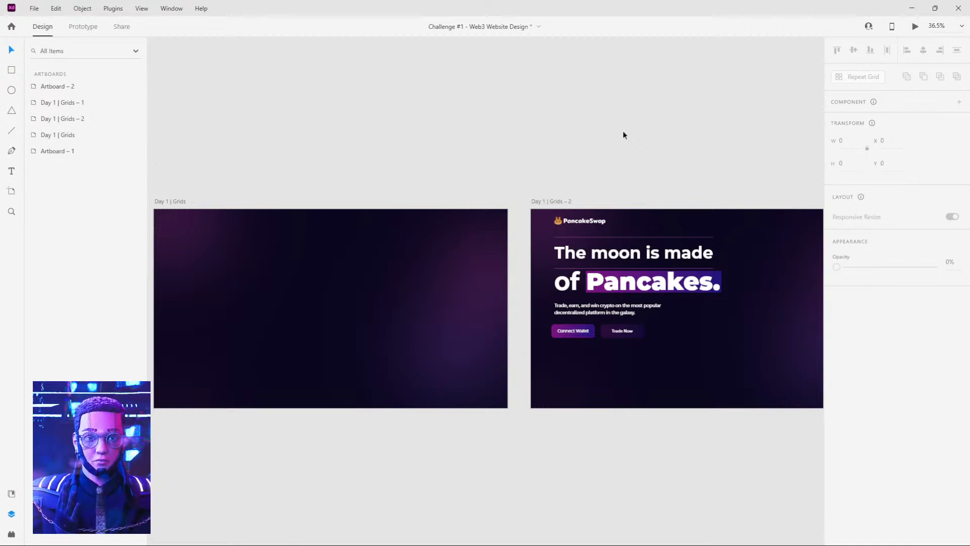
scroll(667, 145, down, 3)
drag(668, 144, 494, 152)
scroll(575, 146, down, 1)
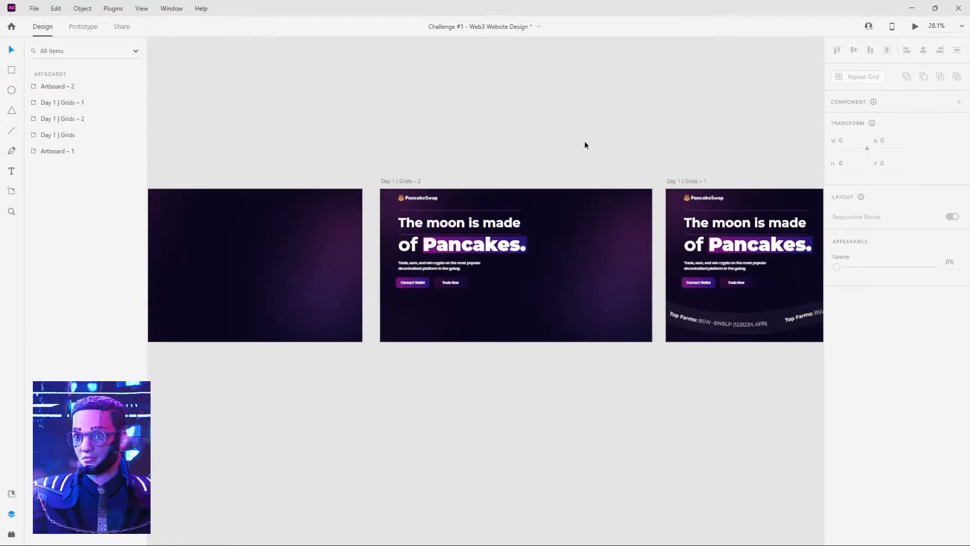
click(486, 224)
click(442, 138)
drag(376, 153, 304, 153)
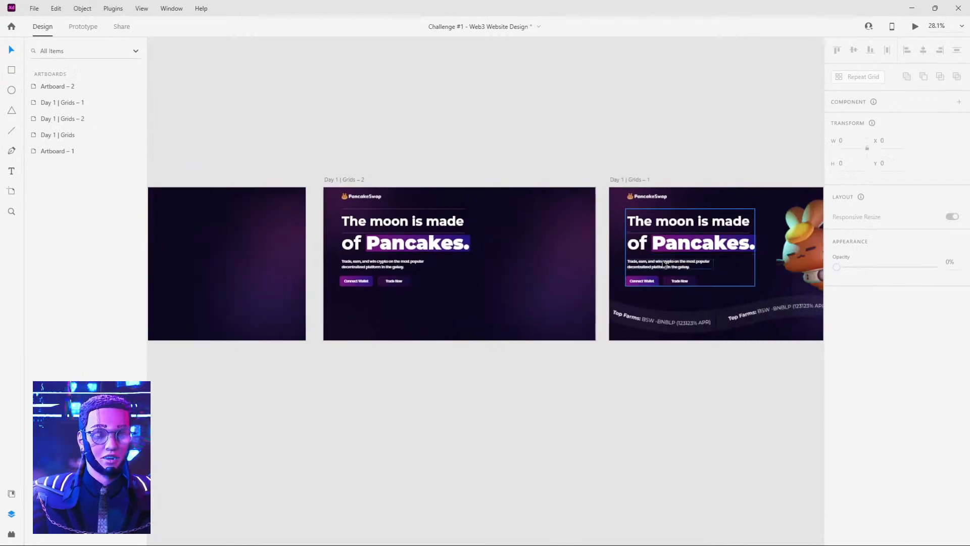
Try shifting Group 215 on Day 1 | Grids – 2 right to X 214.34, and undo the shift.
drag(393, 245, 402, 247)
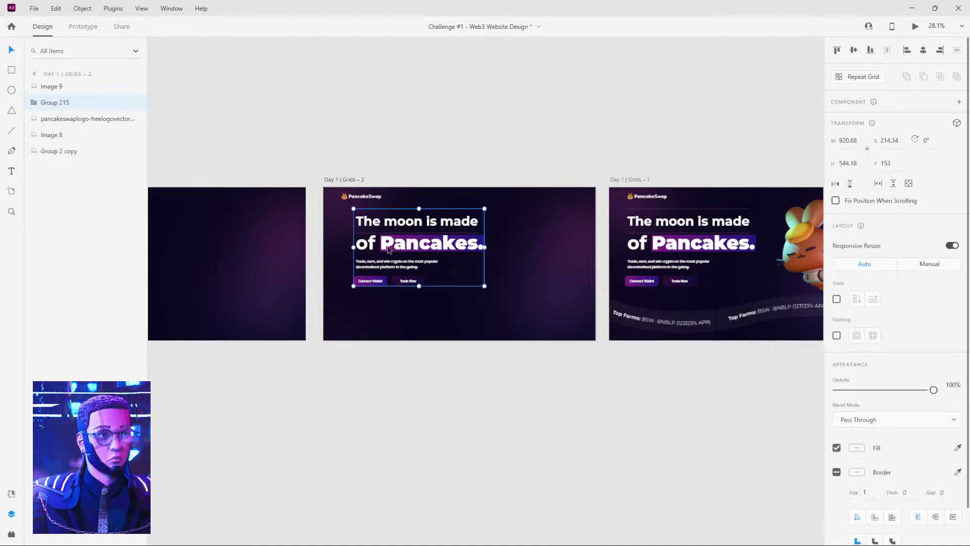
click(724, 221)
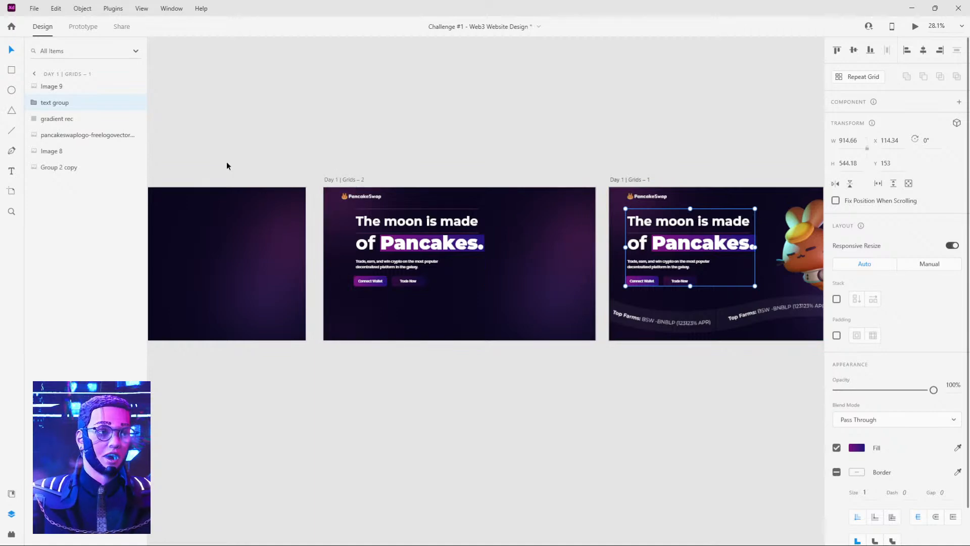
click(376, 124)
key(ctrl+z)
click(427, 153)
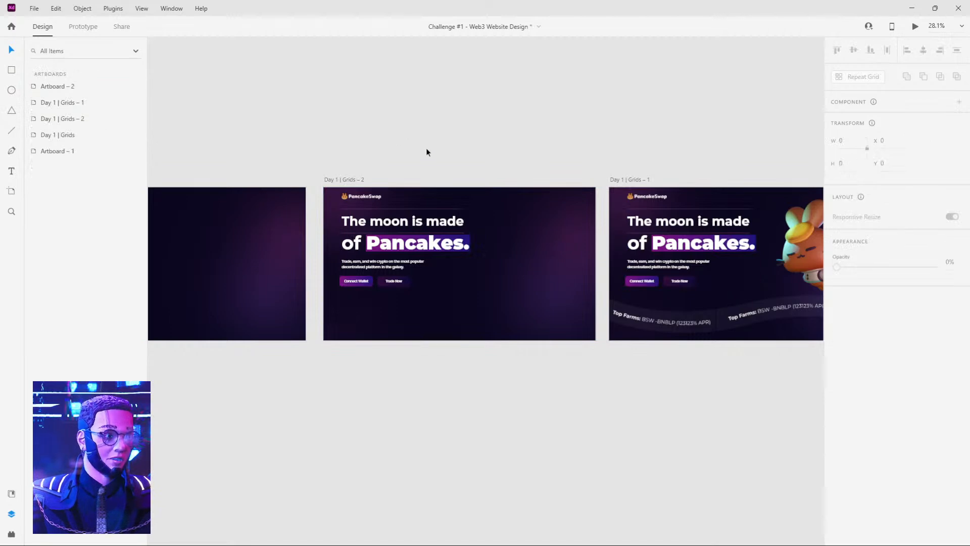
Link Day 1 | Grids to Day 1 | Grids – 2 with a 3 s timed Auto-Animate, Snap easing and 0.4 s duration, and preview it.
drag(322, 121, 522, 121)
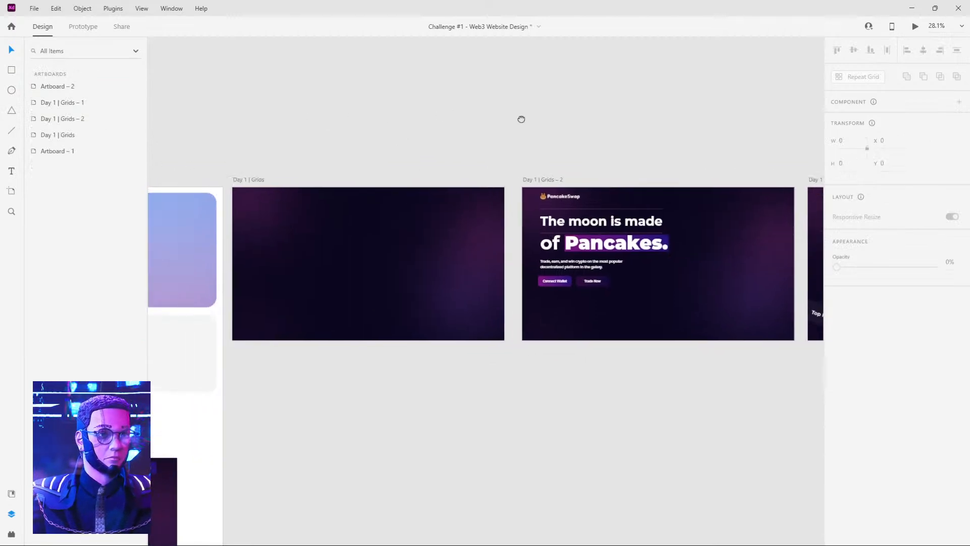
click(267, 266)
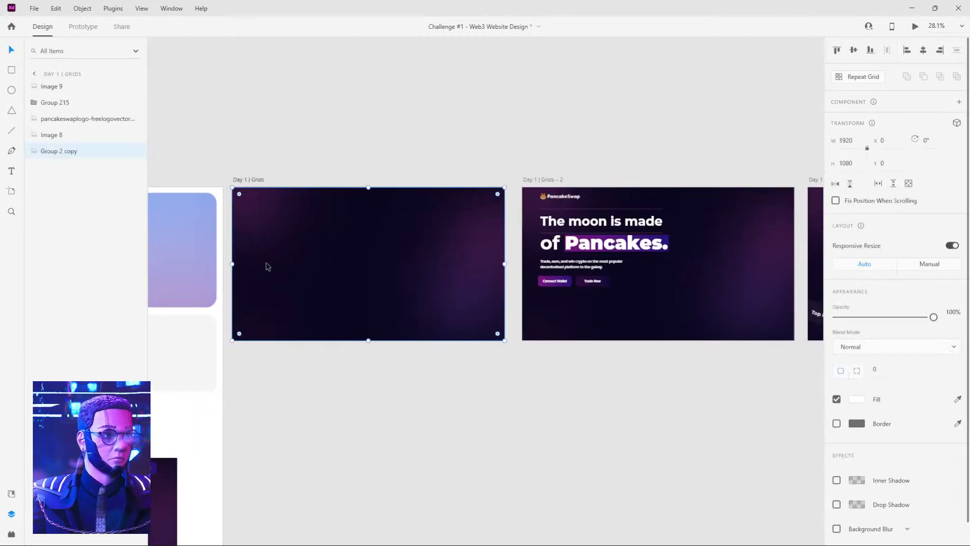
click(245, 179)
click(91, 26)
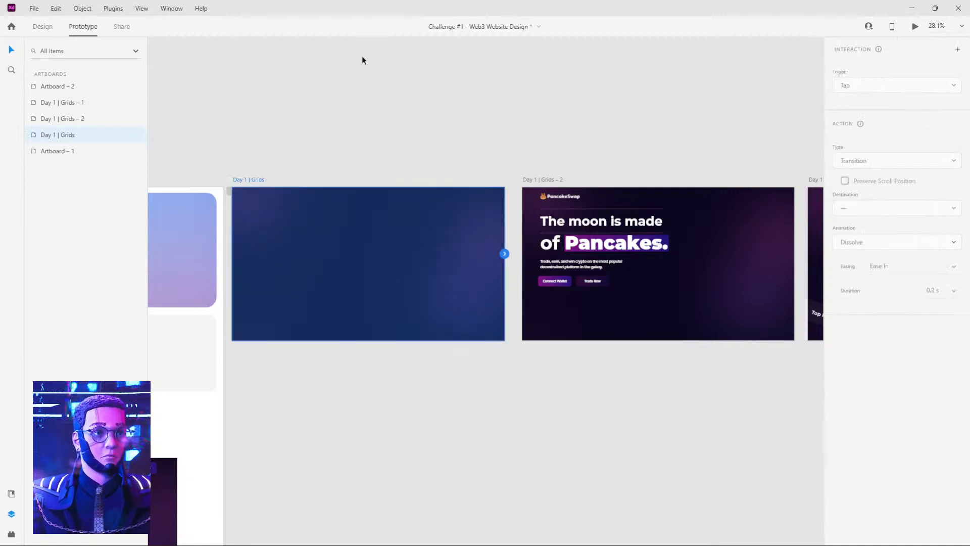
drag(504, 253, 533, 218)
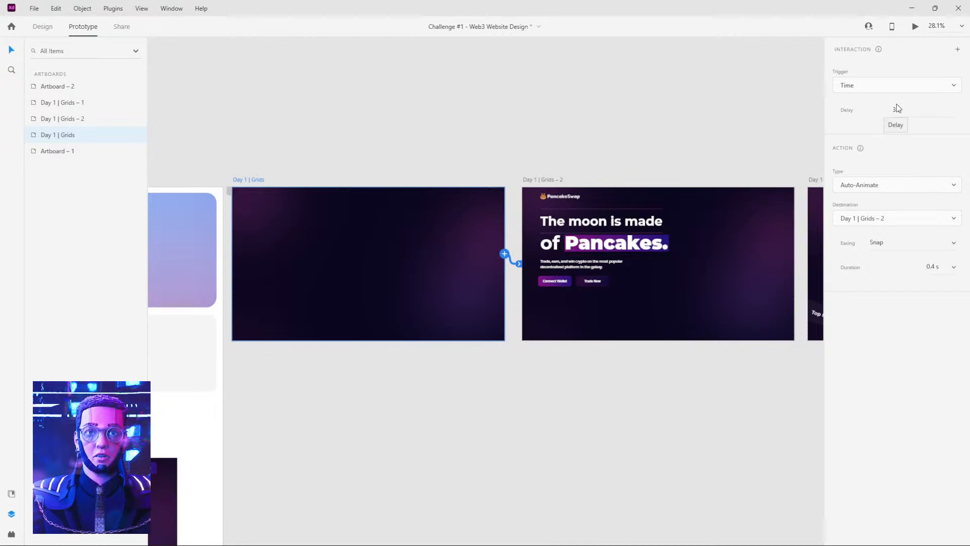
click(915, 26)
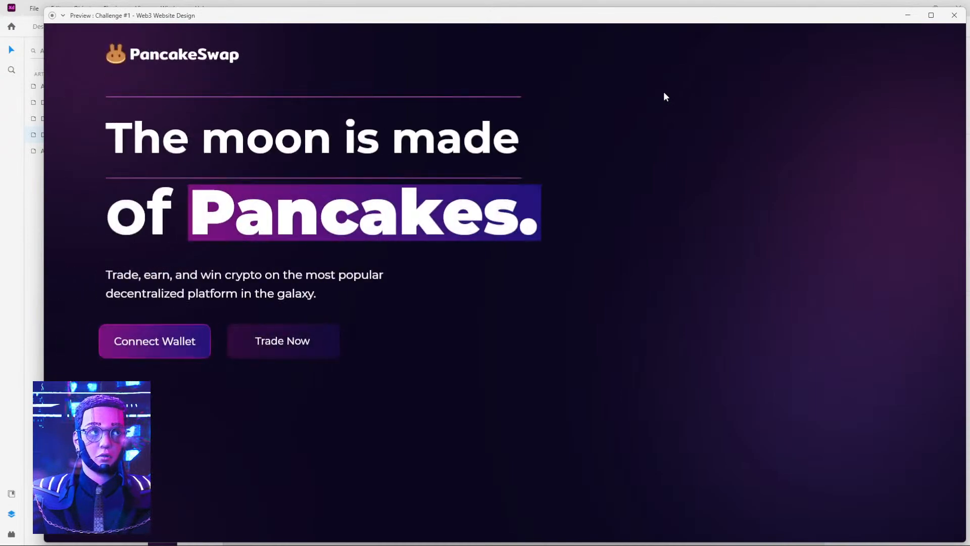
click(954, 15)
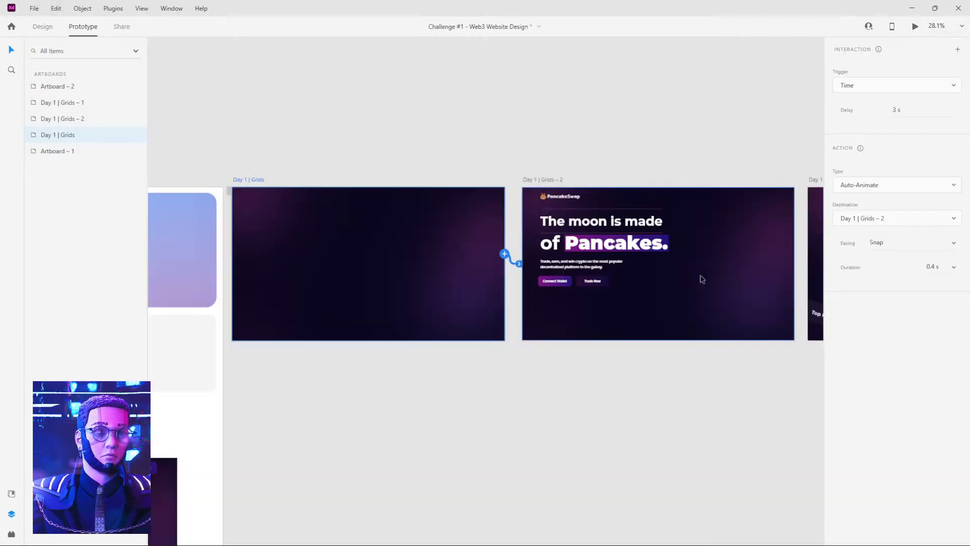
Link Day 1 | Grids – 2 to Day 1 | Grids – 1 with a timed Auto-Animate transition and set its delay to 0 s.
scroll(639, 126, right, 5)
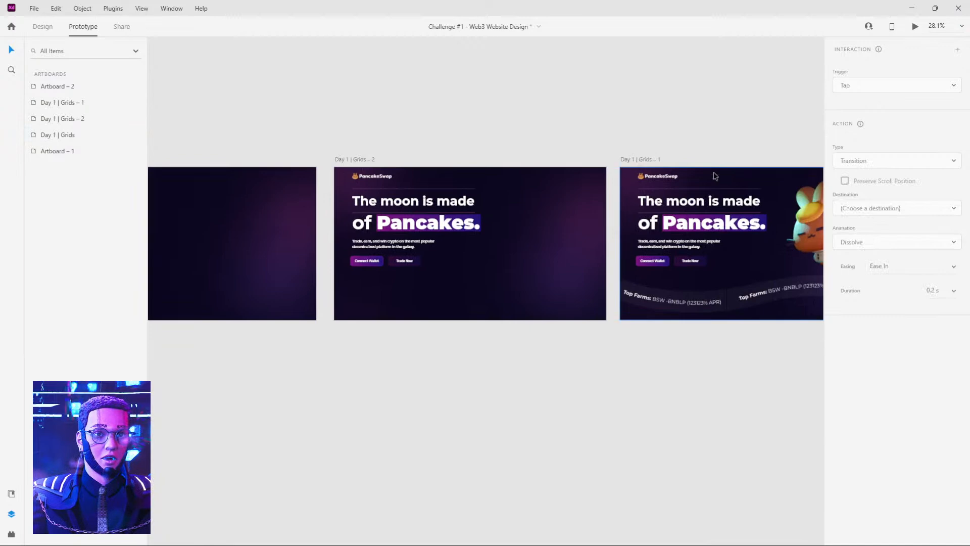
scroll(632, 136, right, 2)
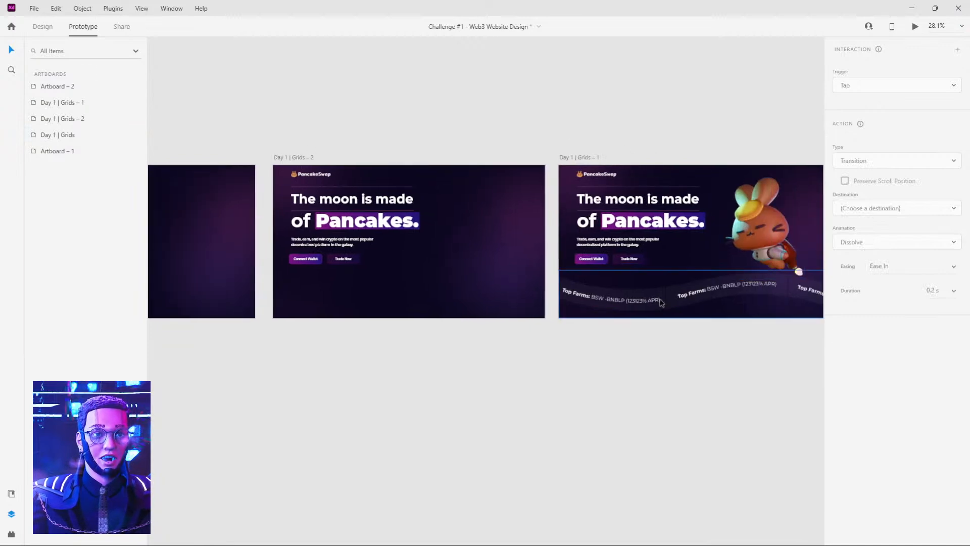
click(304, 158)
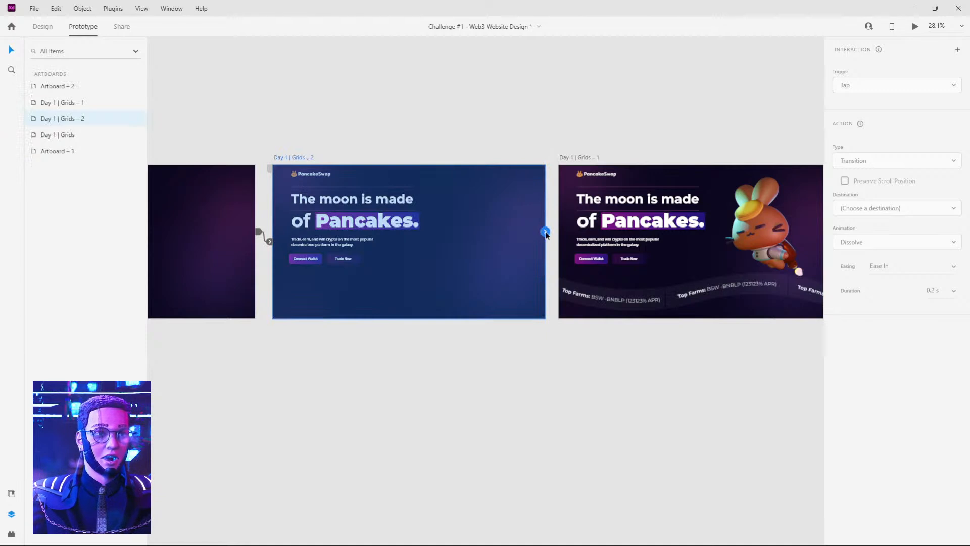
drag(546, 232, 583, 223)
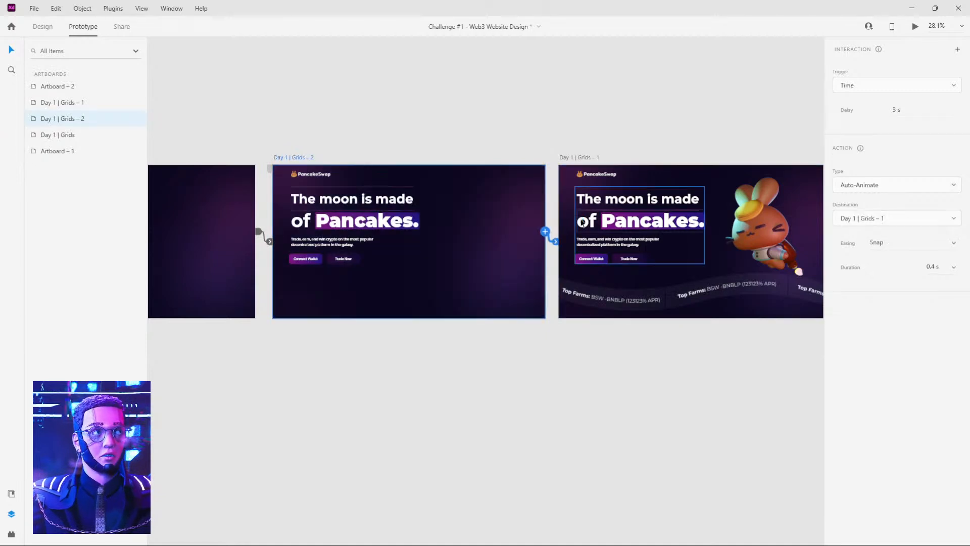
click(896, 110)
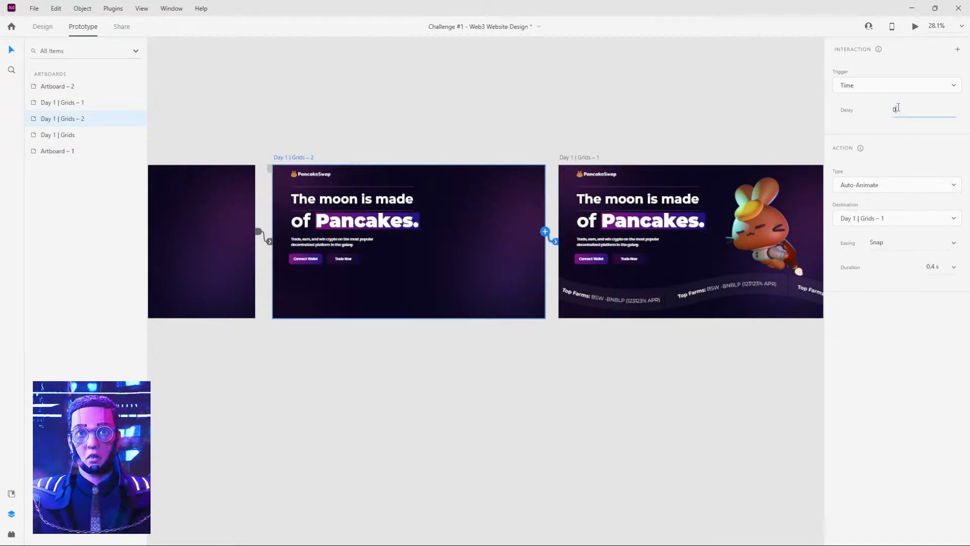
click(904, 323)
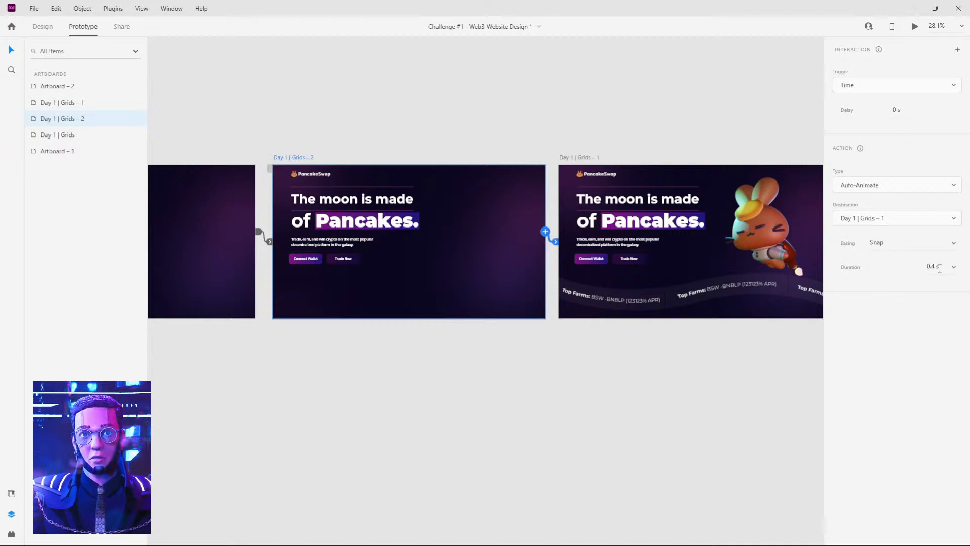
Set the duration of the Day 1 | Grids – 2 to Day 1 | Grids – 1 transition to 0.2 s.
click(934, 266)
click(943, 263)
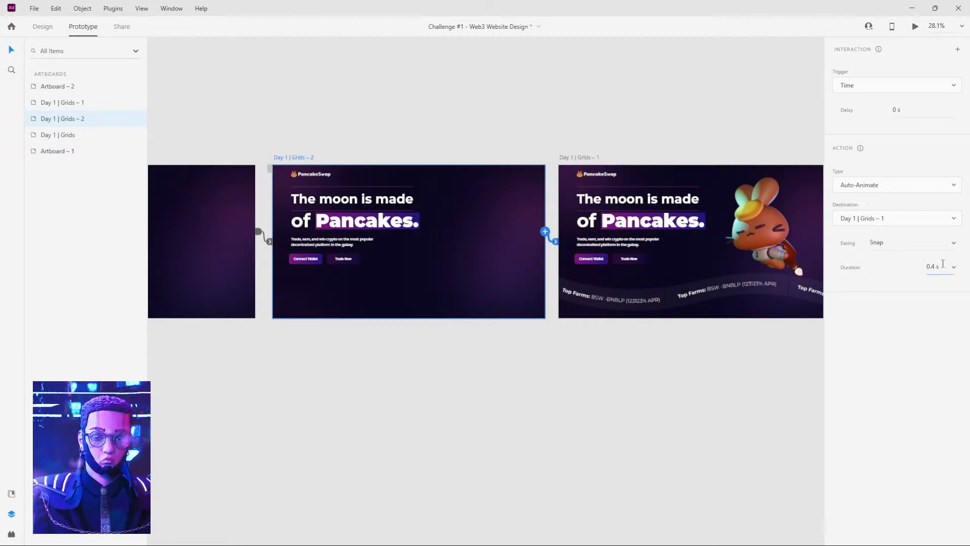
key(Return)
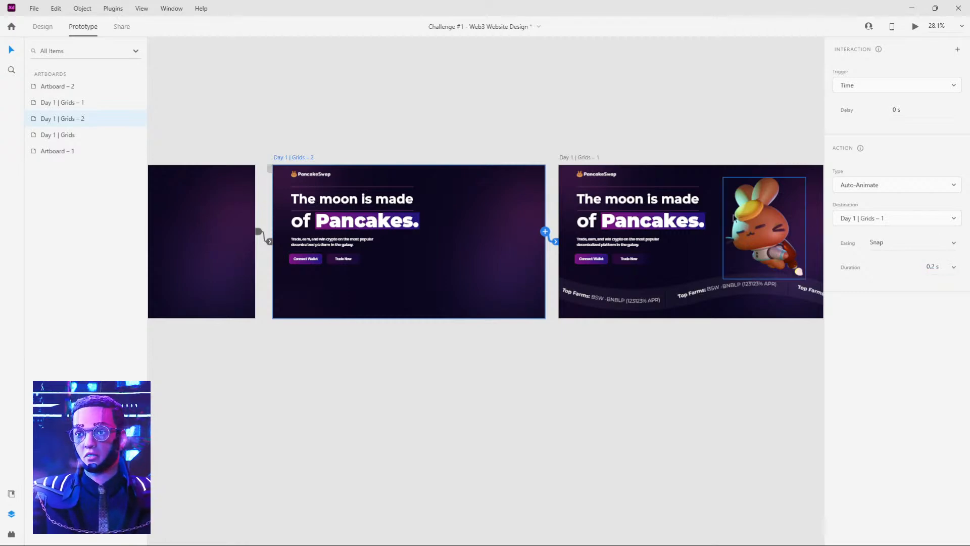
Preview the two-stage hero entrance animation starting from Day 1 | Grids.
click(665, 111)
scroll(499, 114, down, 2)
drag(451, 105, 579, 115)
click(259, 160)
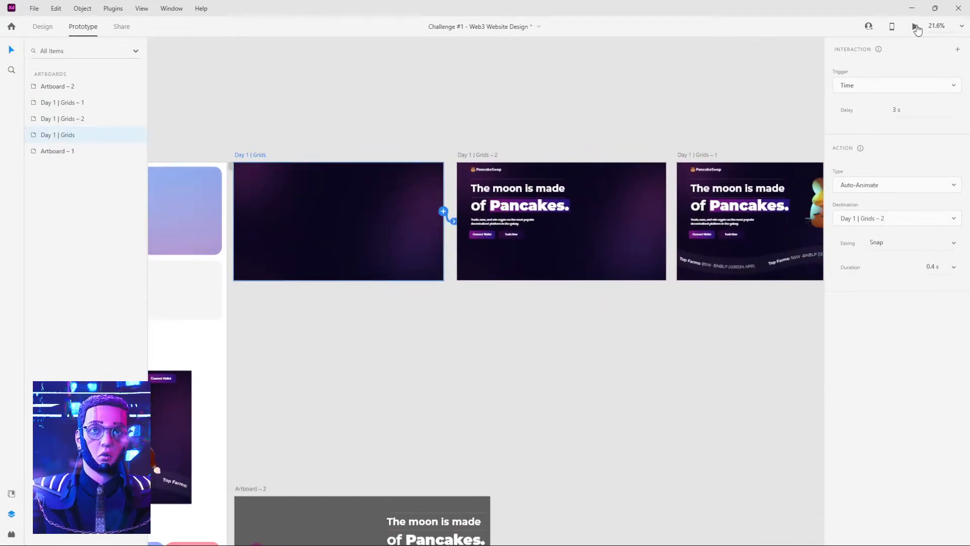
click(916, 29)
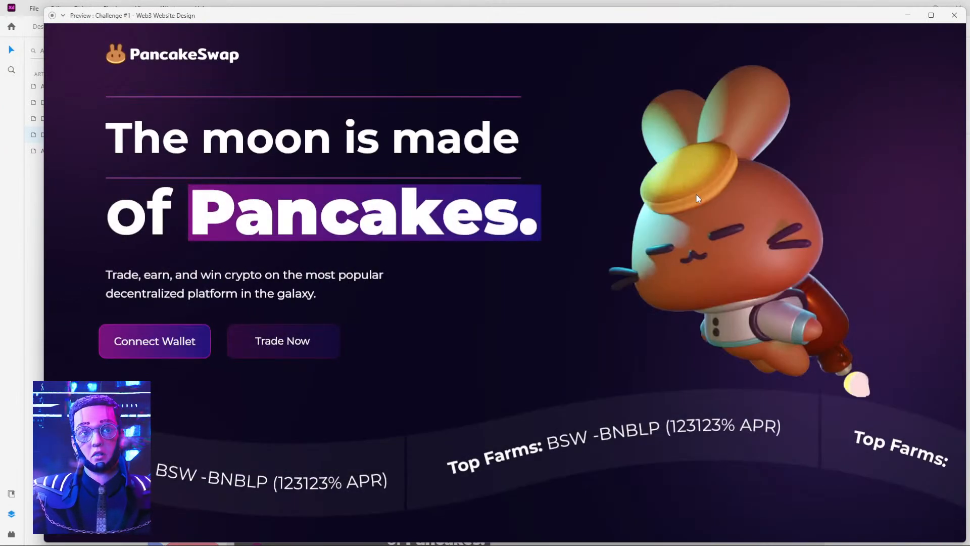
click(954, 15)
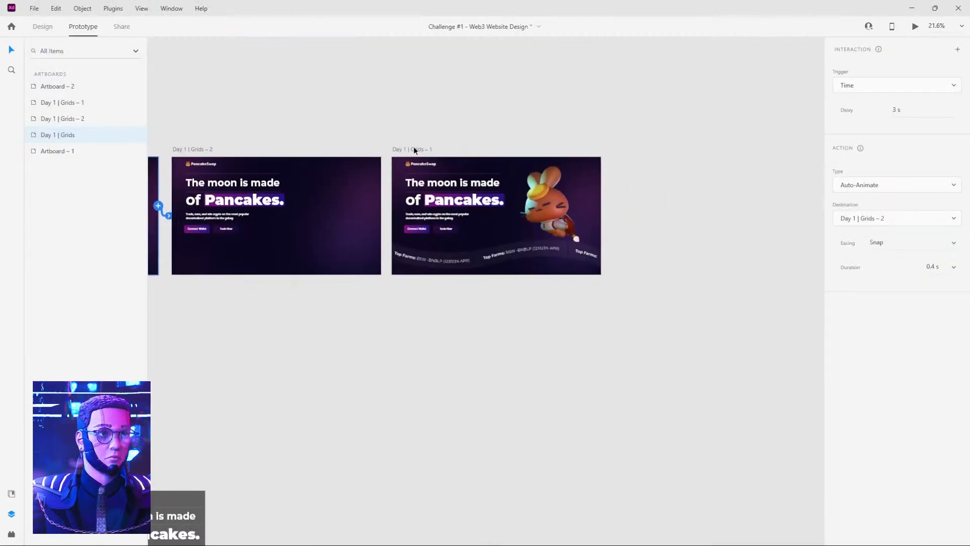
click(415, 146)
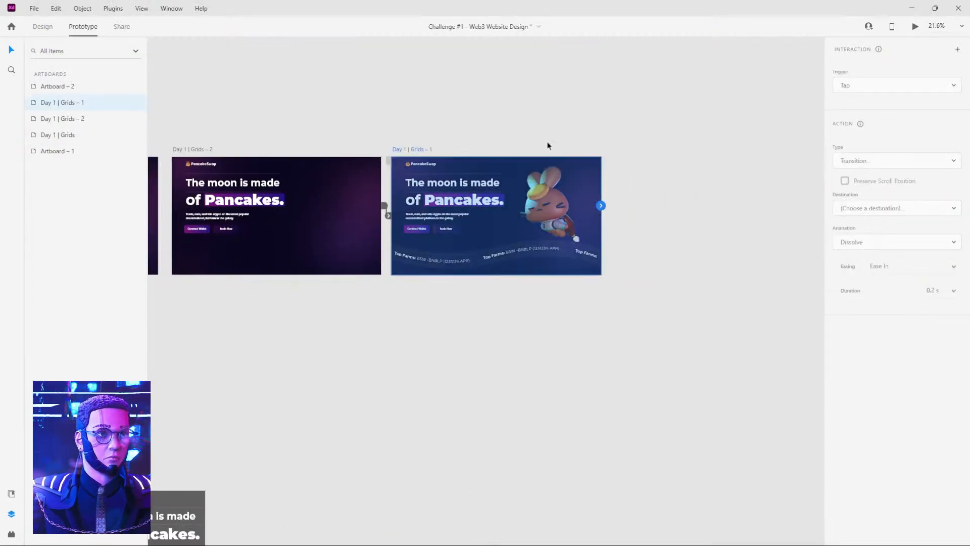
click(45, 28)
click(549, 205)
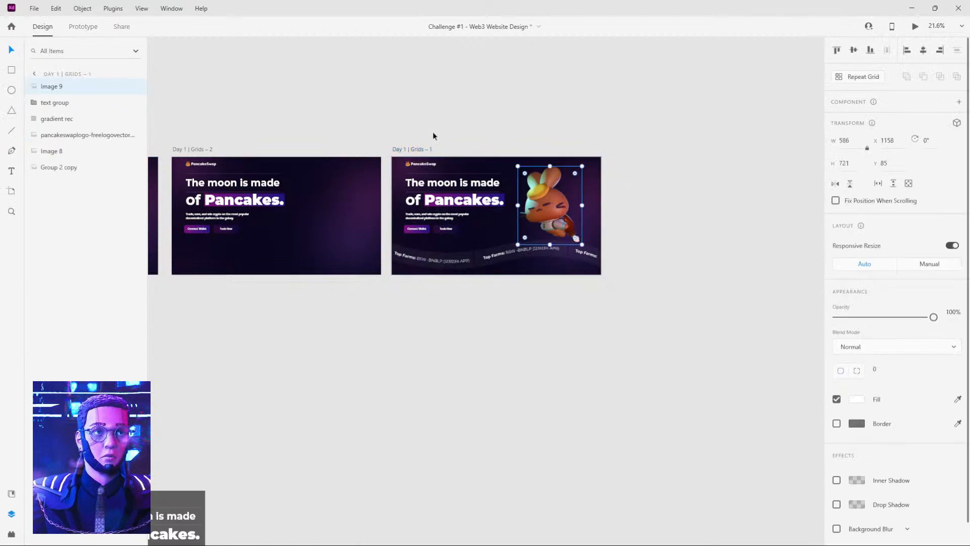
click(420, 151)
click(83, 27)
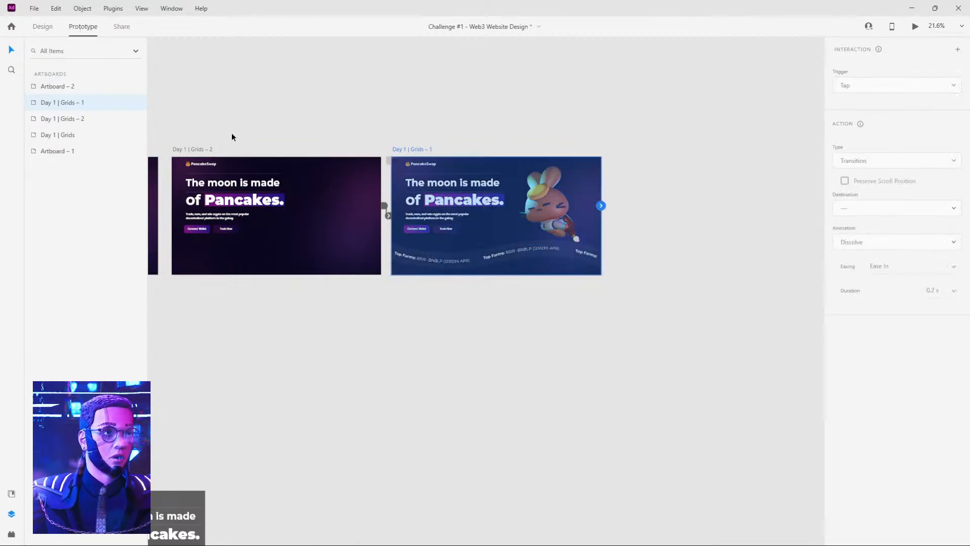
Set the duration of the transition from Day 1 | Grids – 2 to Day 1 | Grids – 1 to 0.4 s.
click(386, 208)
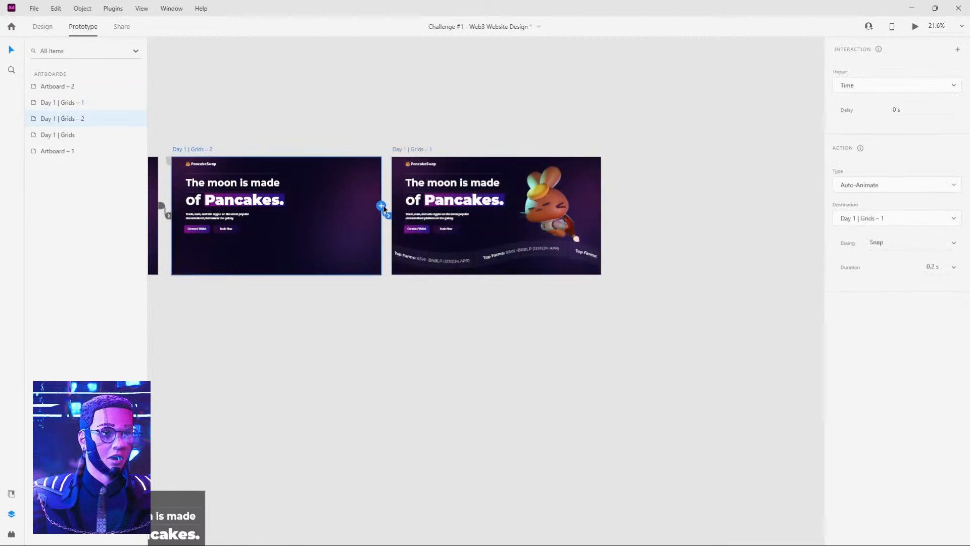
click(936, 266)
click(936, 266)
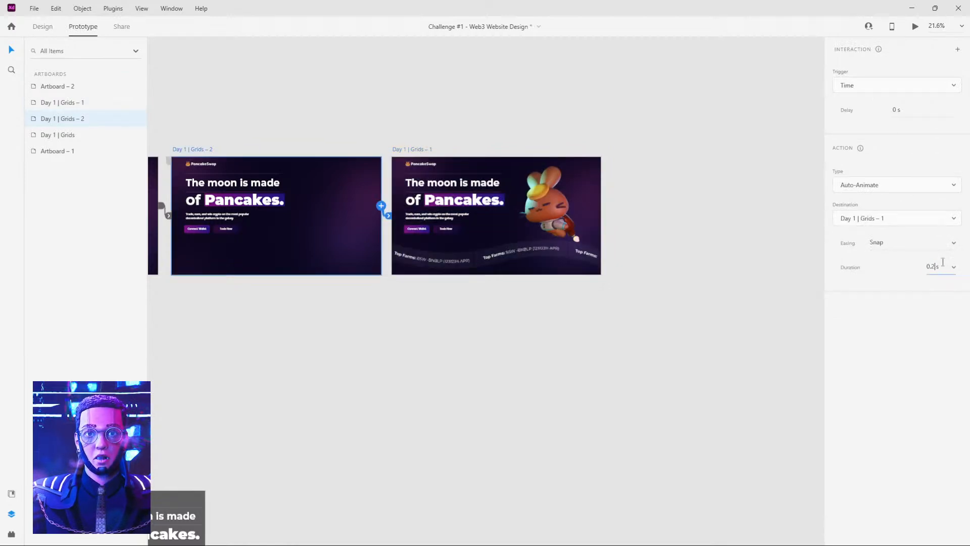
text(4)
key(Return)
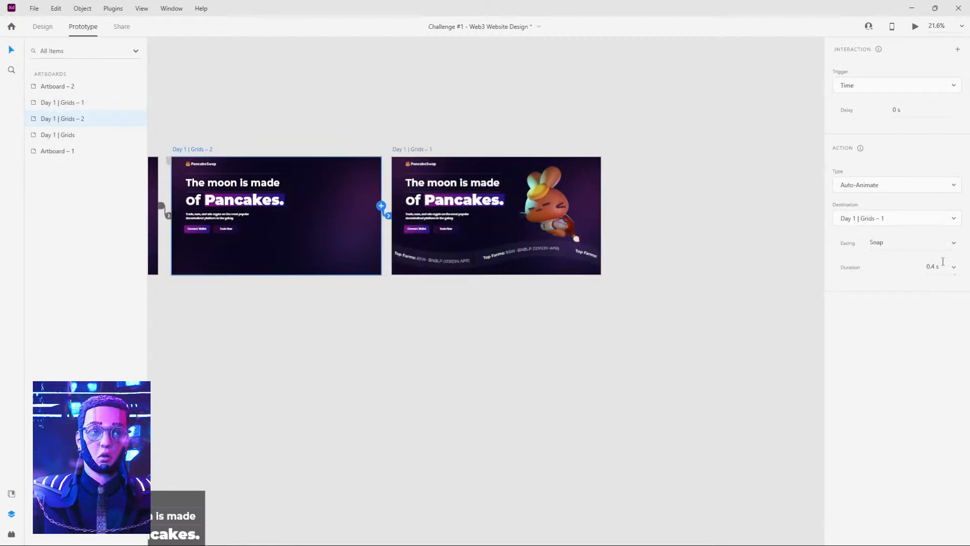
Replay the entrance sequence from Day 1 | Grids to check the timing of the bunny and farms banner stage.
click(598, 126)
drag(405, 102, 586, 113)
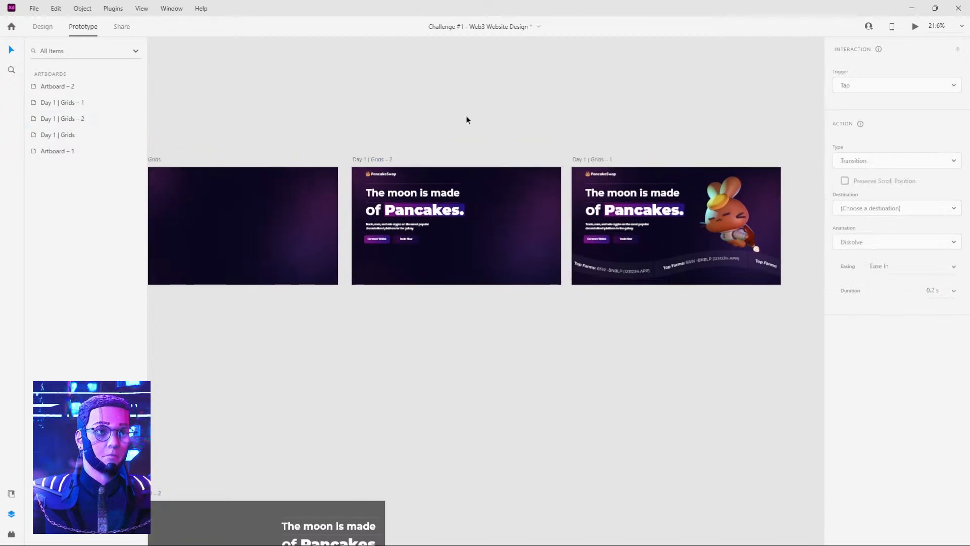
ctrl+scroll(466, 120, down, 1)
click(231, 148)
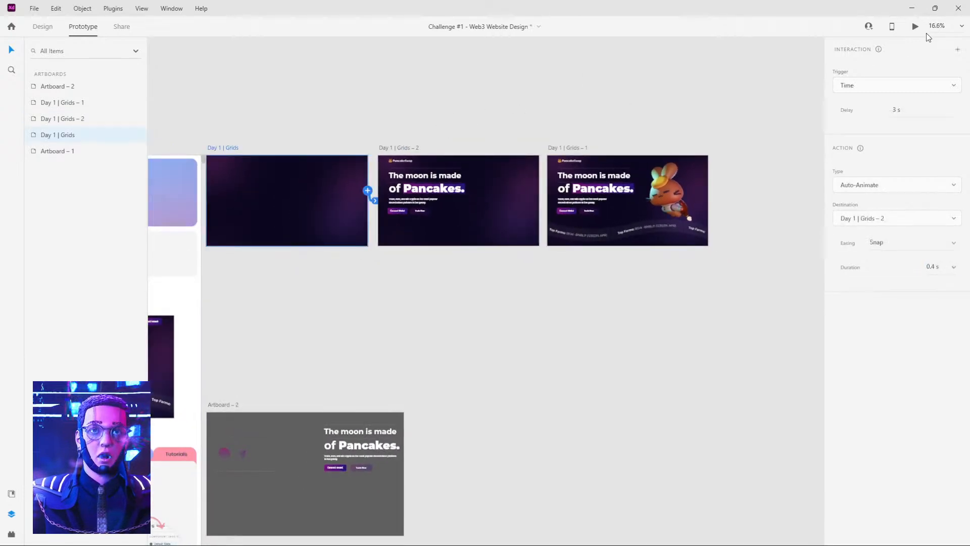
click(915, 27)
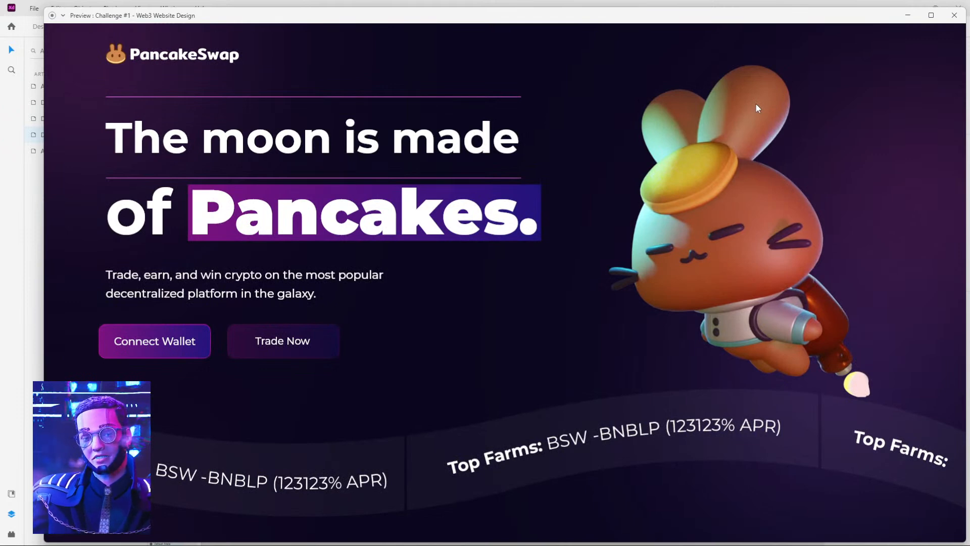
click(954, 15)
click(621, 138)
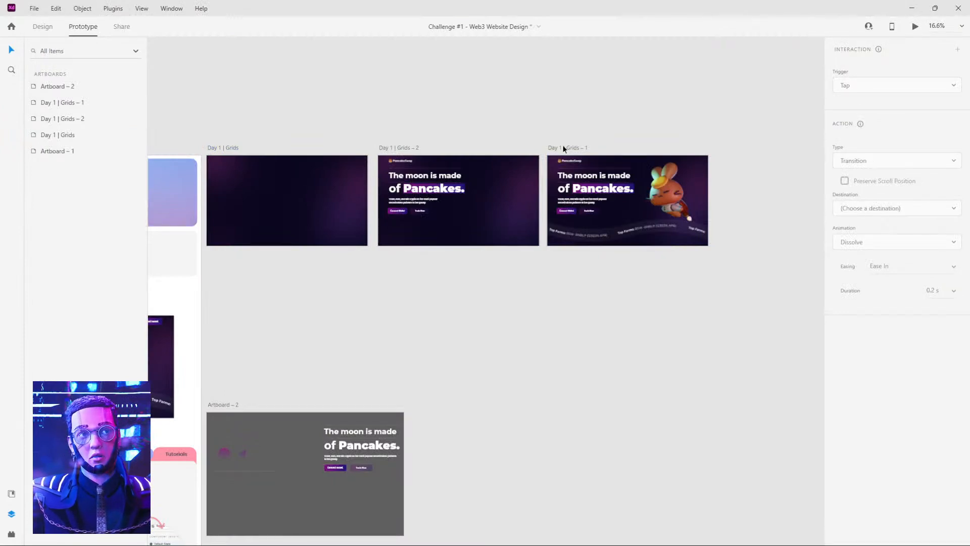
Copy the Y value of the hidden Image 8 banner on Day 1 | Grids – 2 and apply it, 867, to Image 8 on Day 1 | Grids – 1.
click(61, 28)
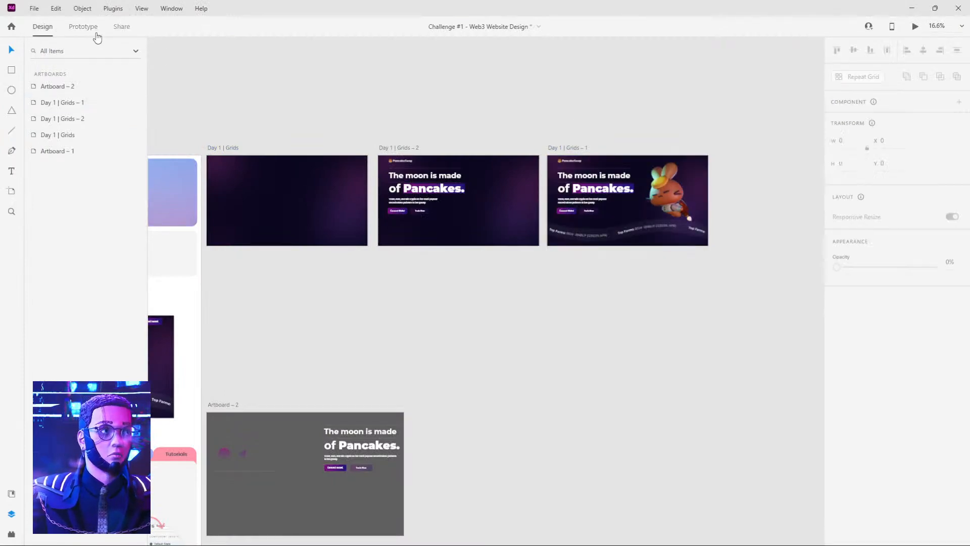
drag(674, 118, 569, 123)
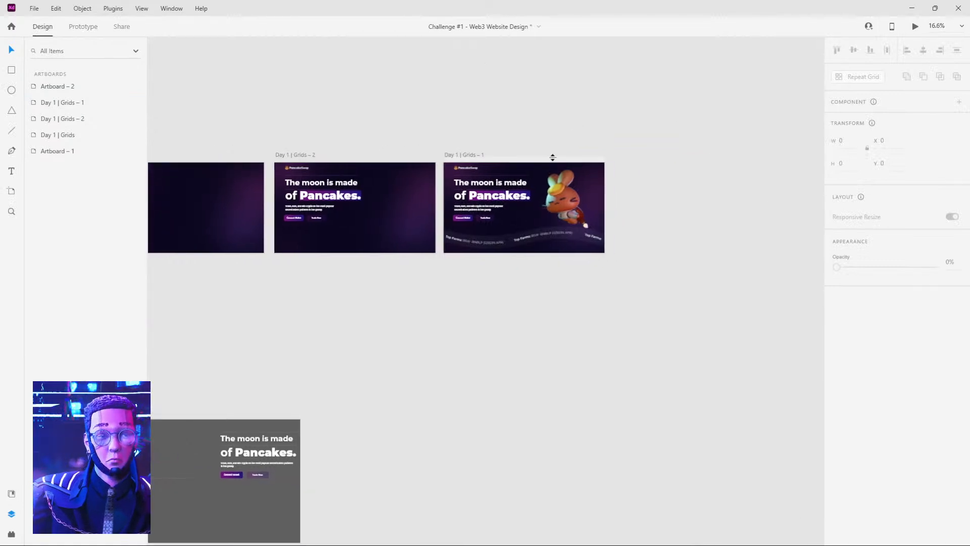
scroll(515, 238, up, 4)
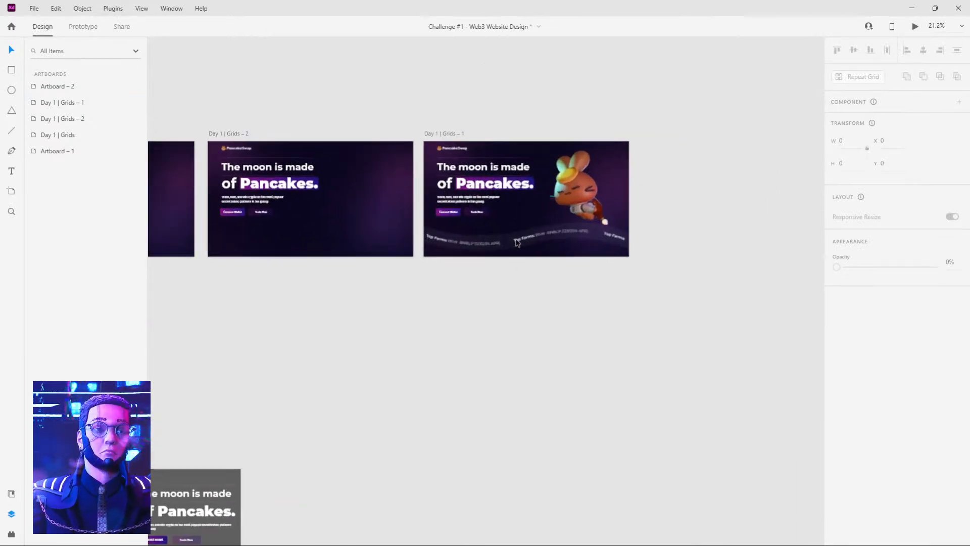
click(514, 237)
click(252, 266)
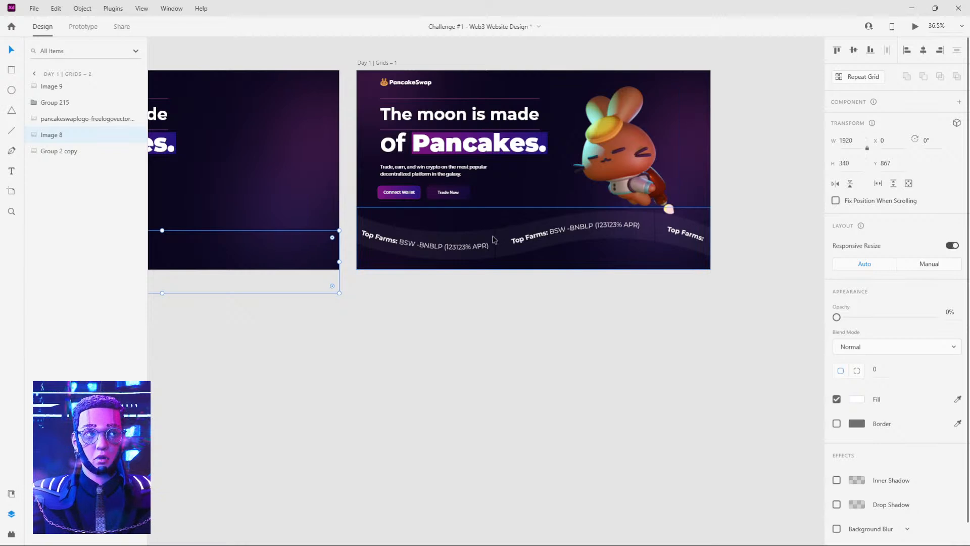
click(888, 164)
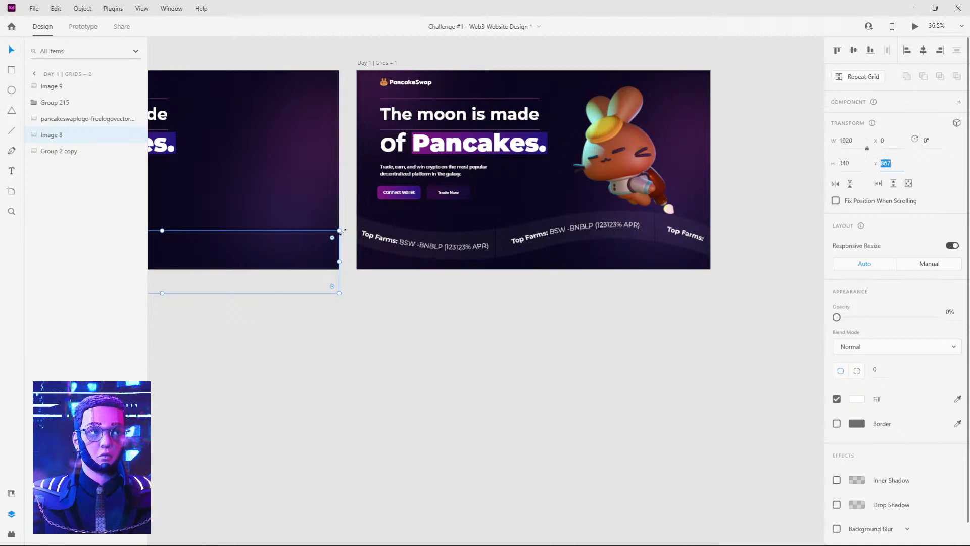
click(425, 246)
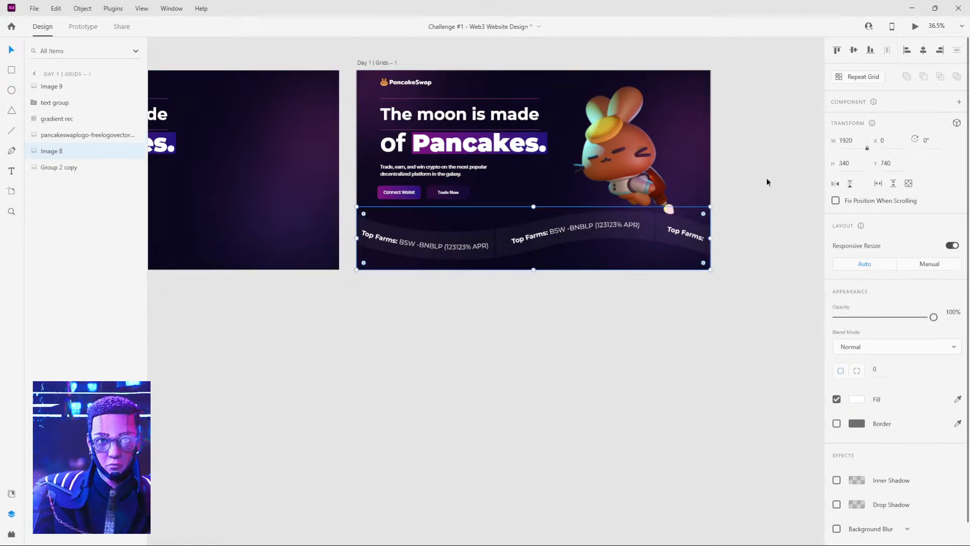
click(887, 162)
text(867)
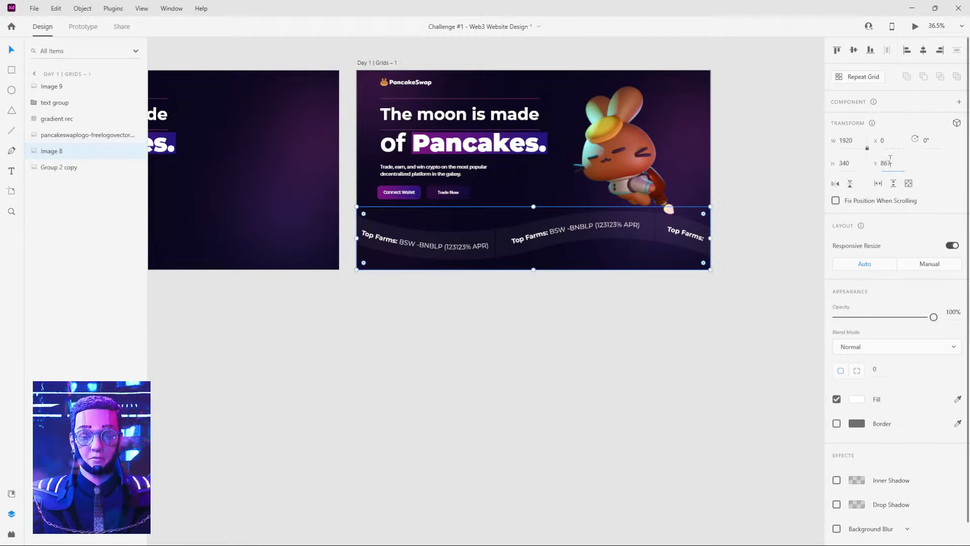
key(Return)
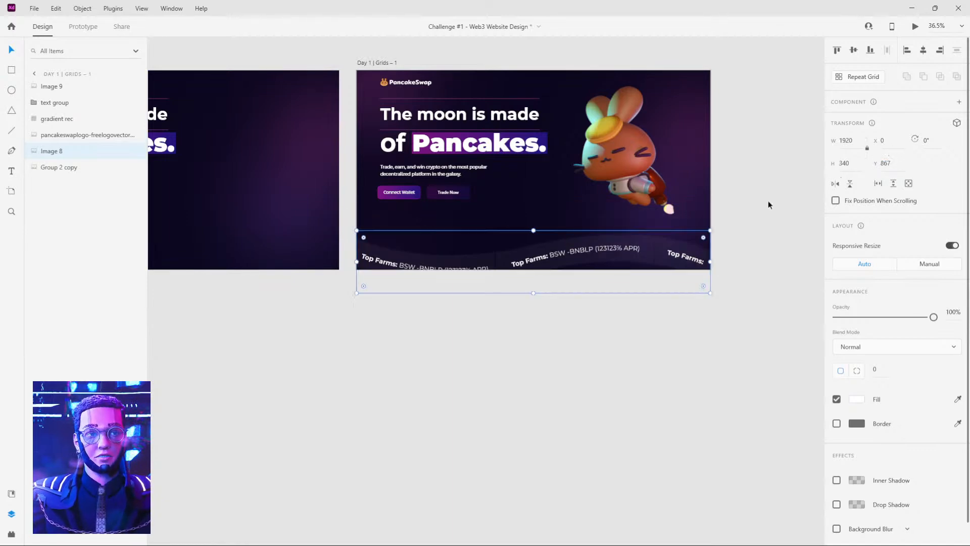
Lower the opacity of Image 8 on Day 1 | Grids – 1 to 40% and duplicate that artboard beside the original.
drag(933, 320, 878, 317)
click(787, 266)
scroll(768, 273, down, 2)
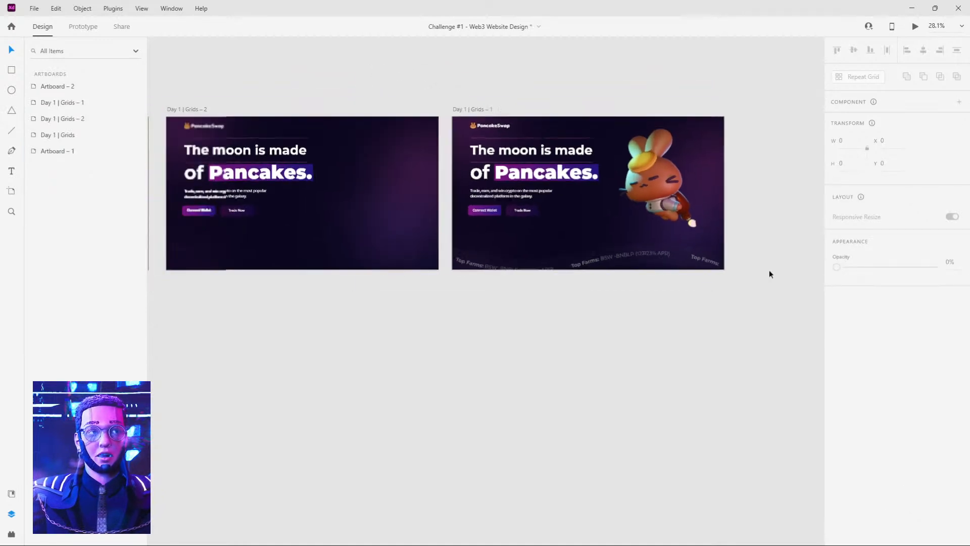
drag(768, 273, 637, 318)
drag(448, 116, 740, 94)
drag(421, 103, 188, 119)
drag(419, 150, 695, 143)
click(695, 116)
drag(641, 115, 497, 121)
Set the opacity of the Image 8 farms banner on Day 1 | Grids – 1 to 0%.
click(490, 297)
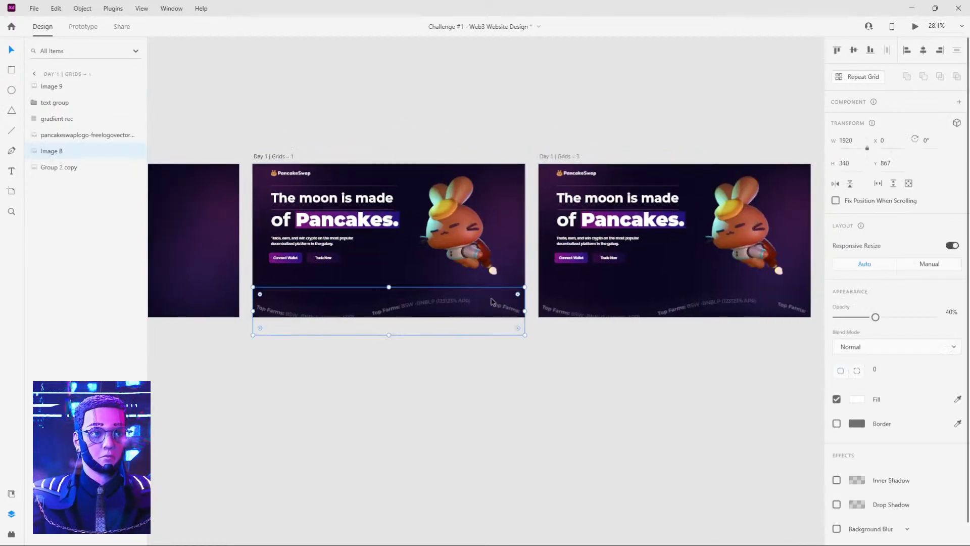
drag(937, 317, 802, 322)
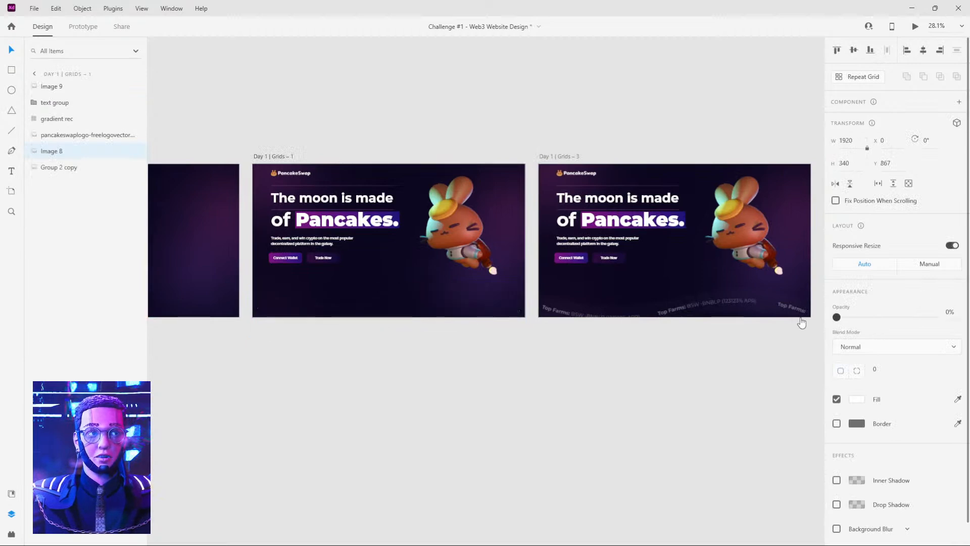
click(740, 364)
Move Image 8 on Day 1 | Grids – 3 up to Y 740 and set its opacity to 100%.
click(729, 305)
drag(729, 305, 728, 289)
drag(874, 317, 935, 317)
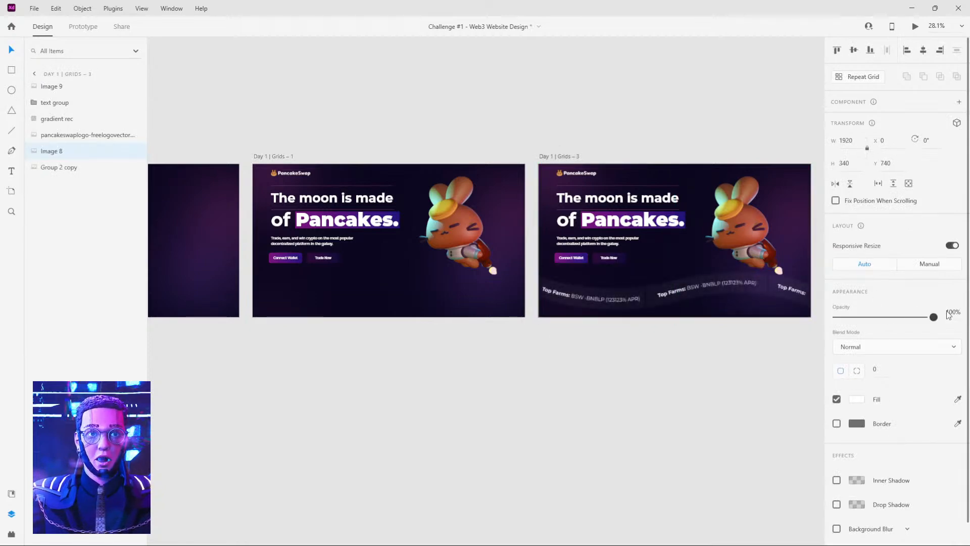
click(714, 388)
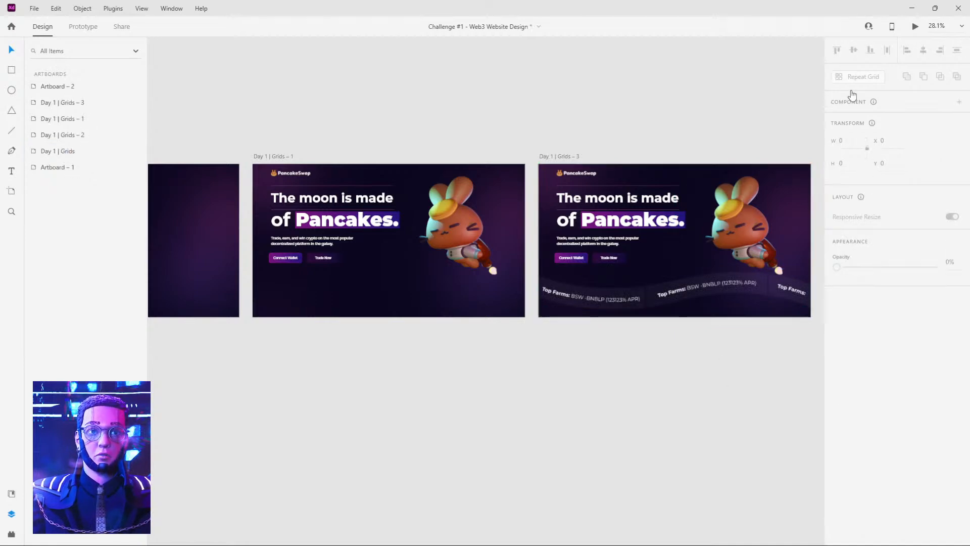
Link the Day 1 | Grids – 1 artboard to Day 1 | Grids – 3 as the next prototype transition.
click(87, 27)
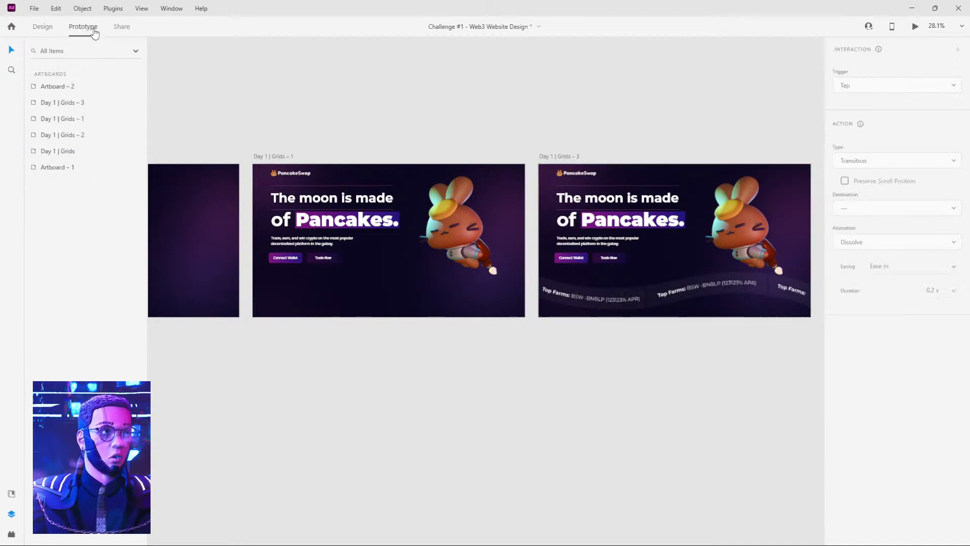
click(280, 156)
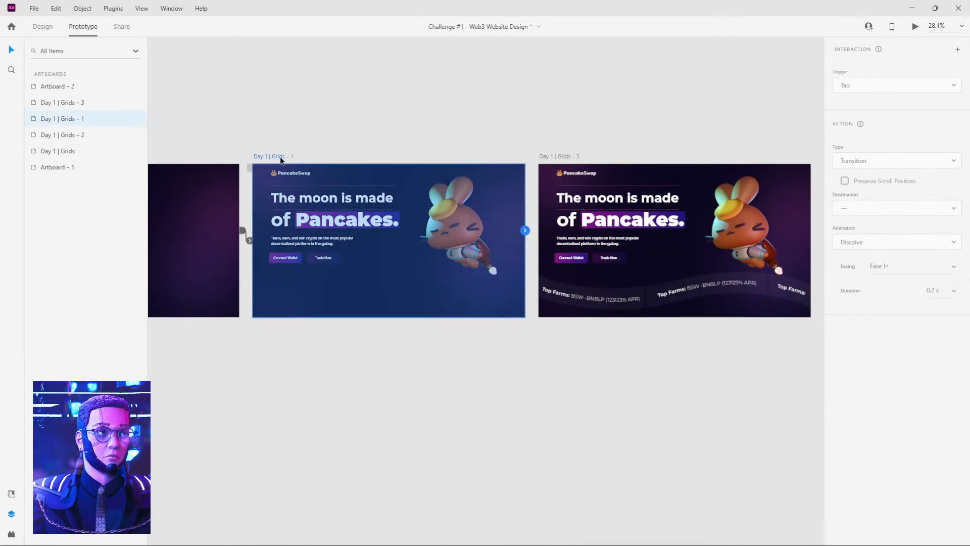
drag(524, 232, 657, 237)
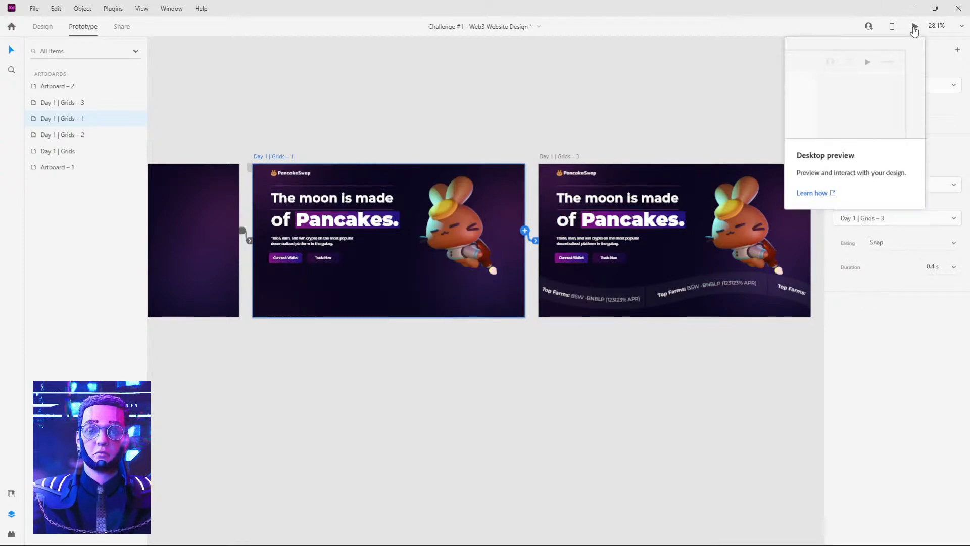
Set the time trigger delay on the Day 1 | Grids artboard to 1.5 s.
scroll(494, 90, down, 5)
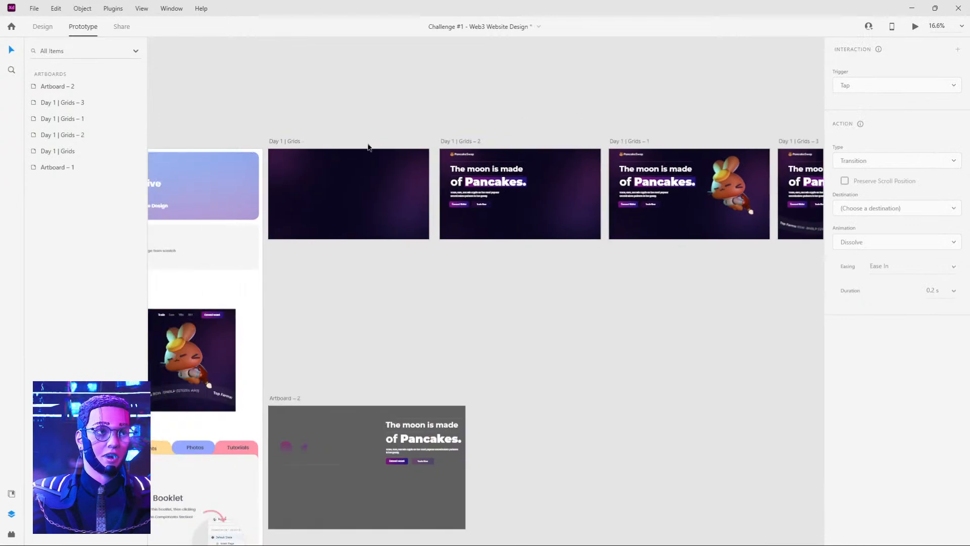
click(296, 139)
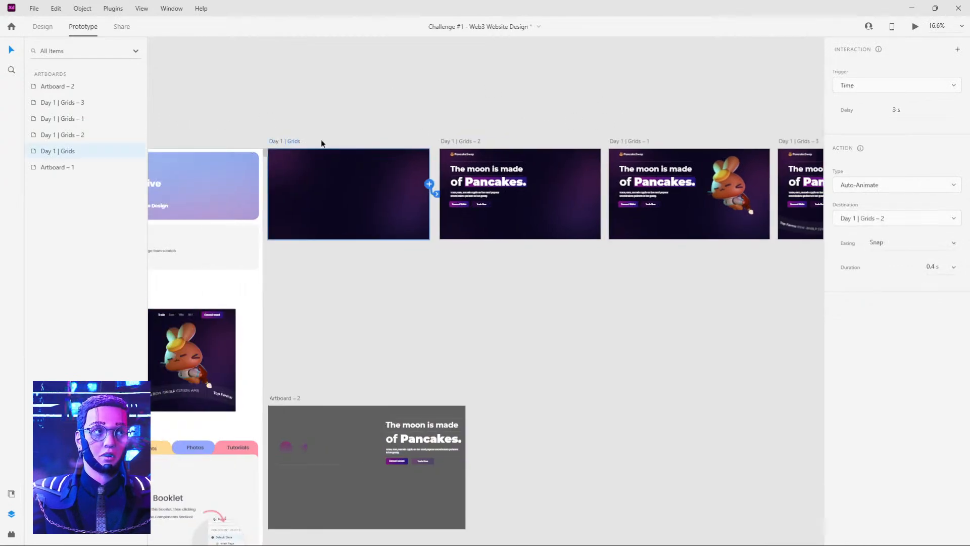
click(904, 110)
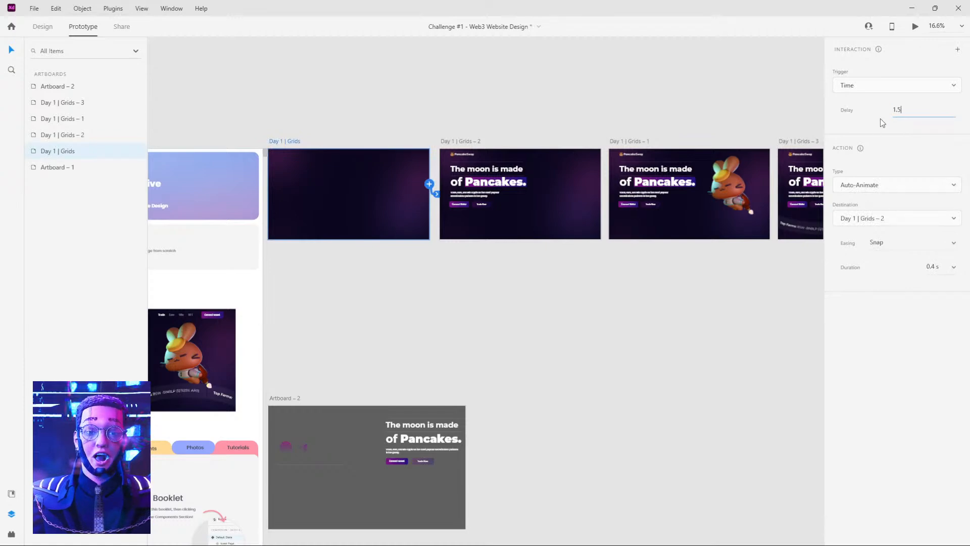
key(Return)
click(608, 66)
Preview the three-stage entrance animation starting from Day 1 | Grids.
click(283, 139)
click(914, 27)
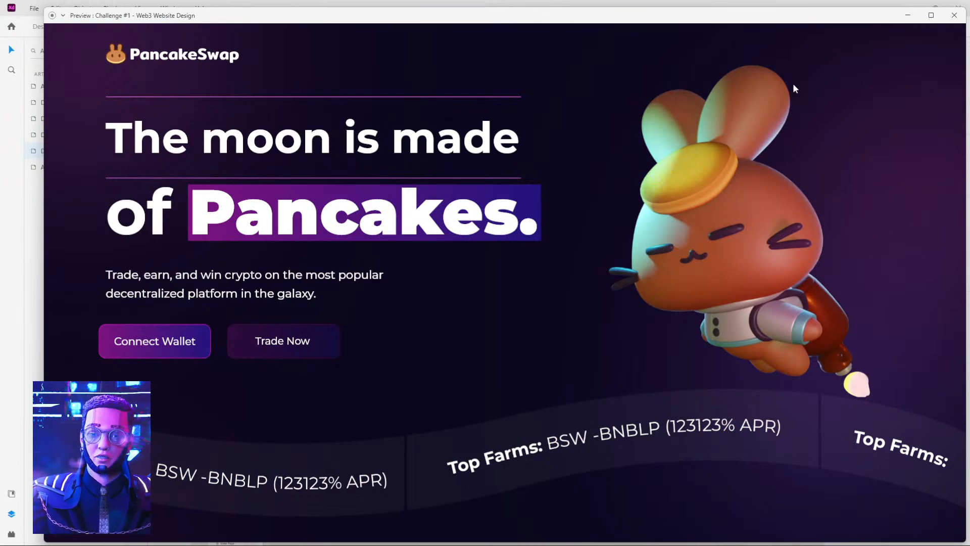
click(954, 15)
Rotate the hidden bunny Image 9 on Day 1 | Grids – 2 to 25°, showing it at 100% opacity while rotating and restoring 0% opacity.
drag(714, 122, 510, 142)
scroll(531, 211, up, 4)
click(531, 212)
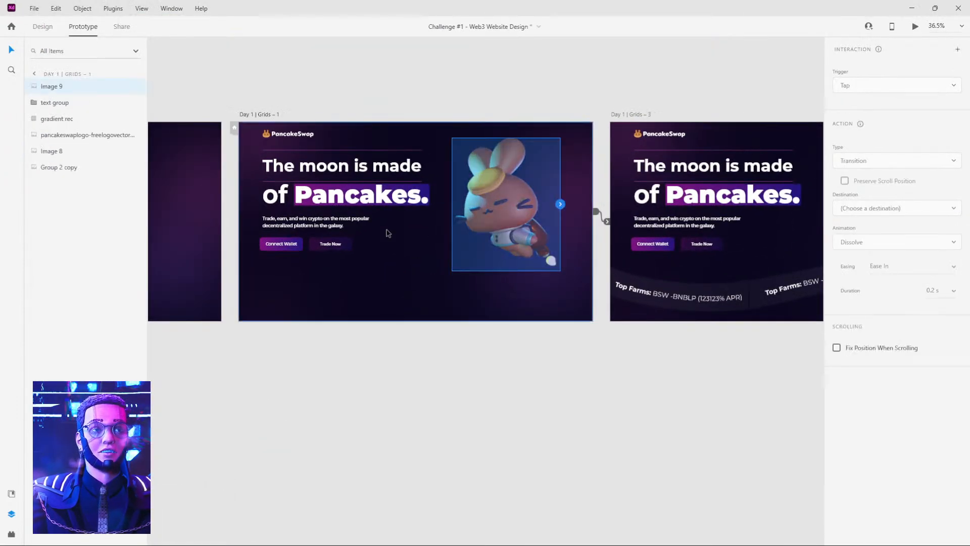
click(41, 28)
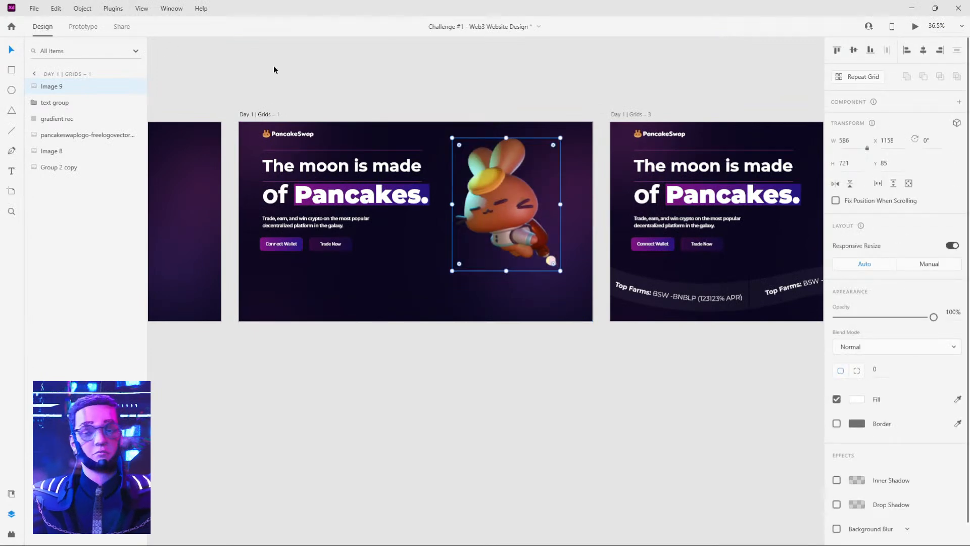
drag(378, 91, 513, 85)
click(260, 187)
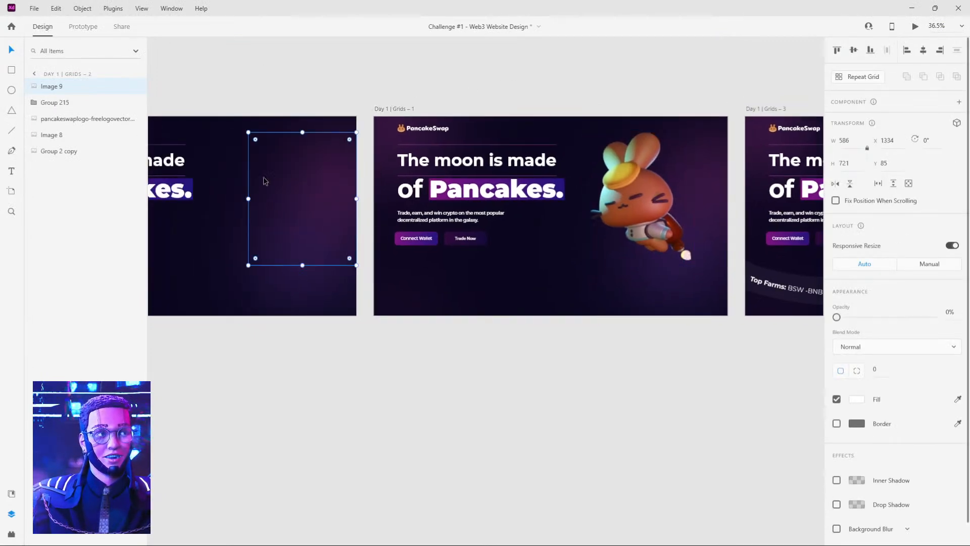
drag(359, 130, 369, 134)
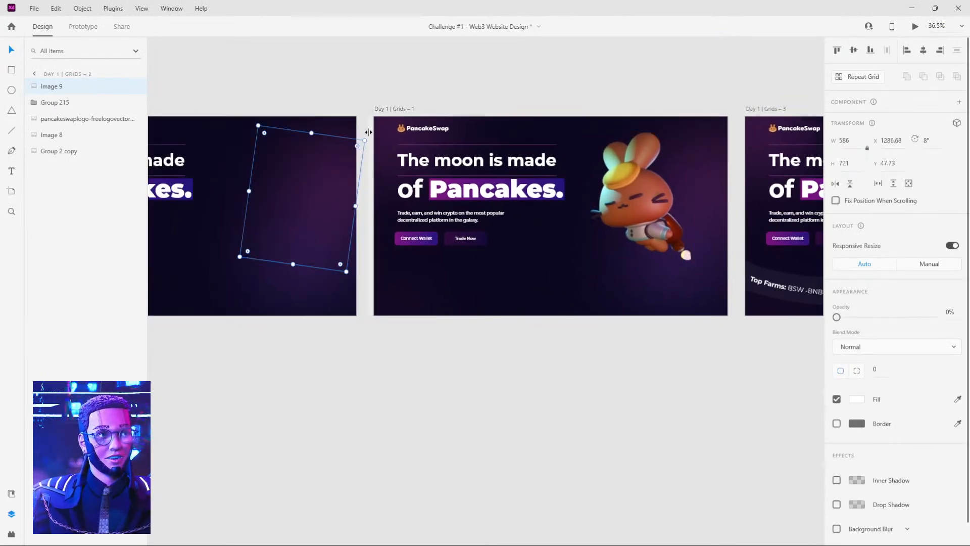
key(ctrl+z)
drag(836, 317, 934, 317)
drag(360, 130, 392, 159)
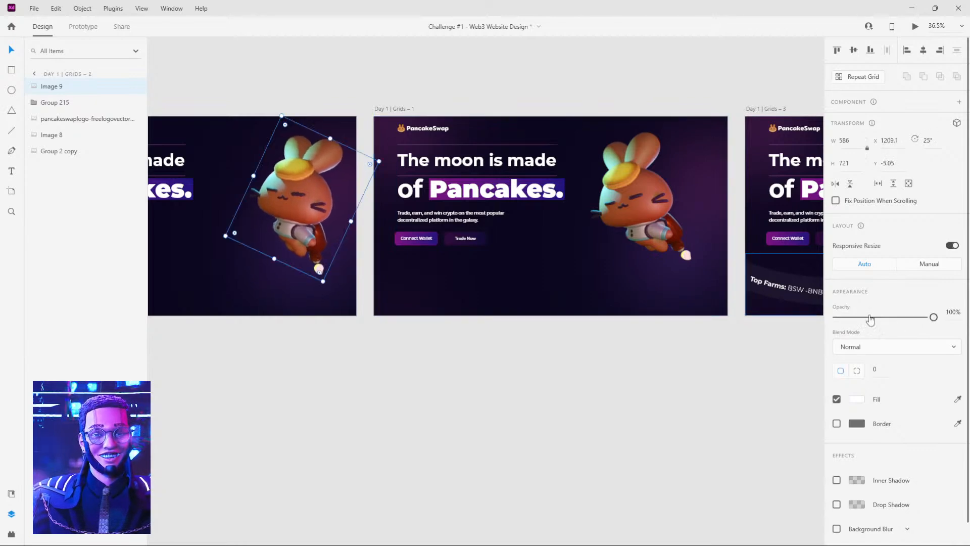
drag(934, 317, 748, 328)
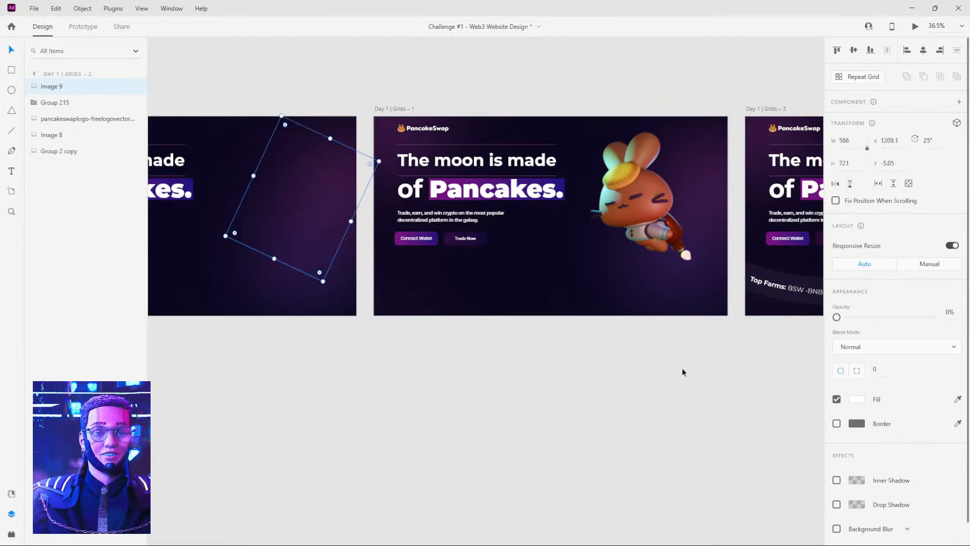
click(683, 372)
Replay the entrance sequence from Day 1 | Grids to check the bunny's rotation.
scroll(669, 367, down, 2)
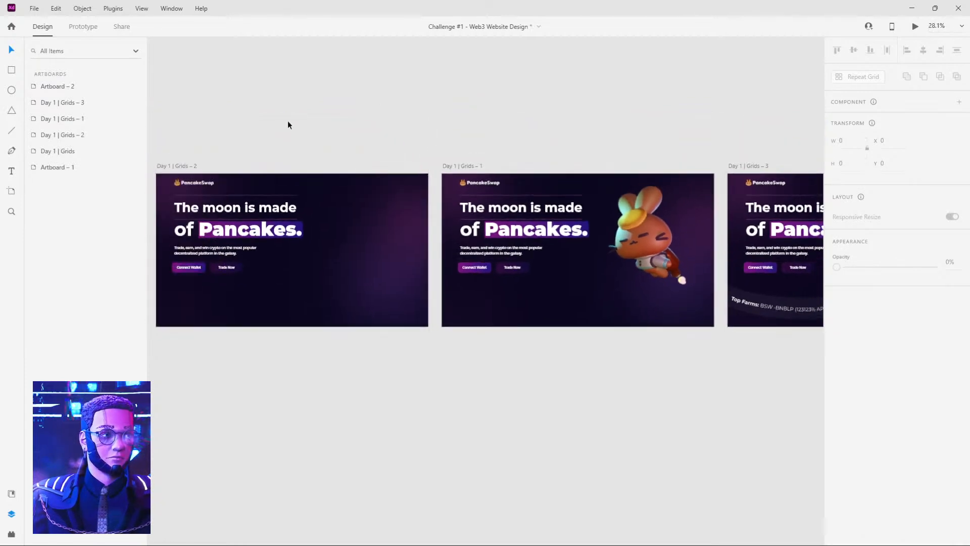
scroll(285, 89, left, 3)
scroll(269, 130, down, 1)
scroll(442, 117, down, 2)
click(277, 145)
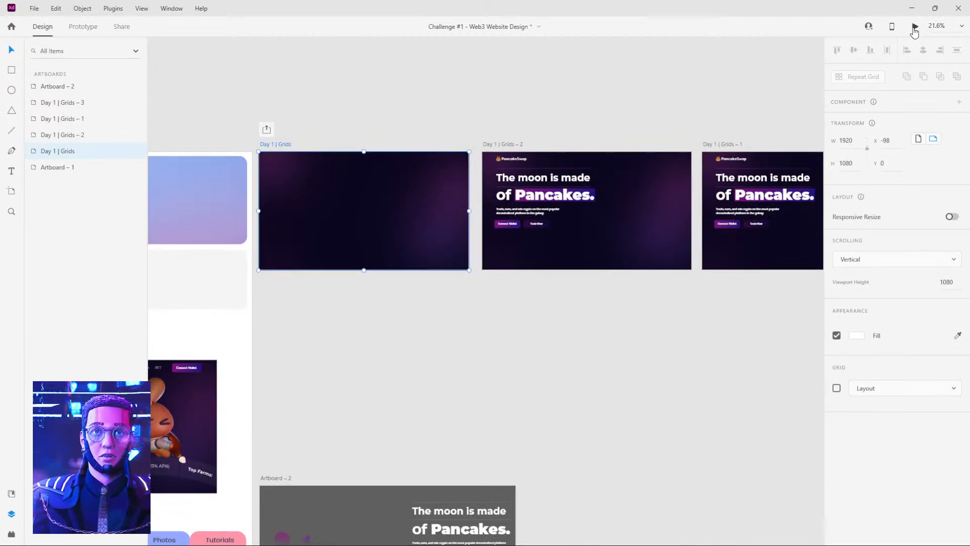
click(915, 27)
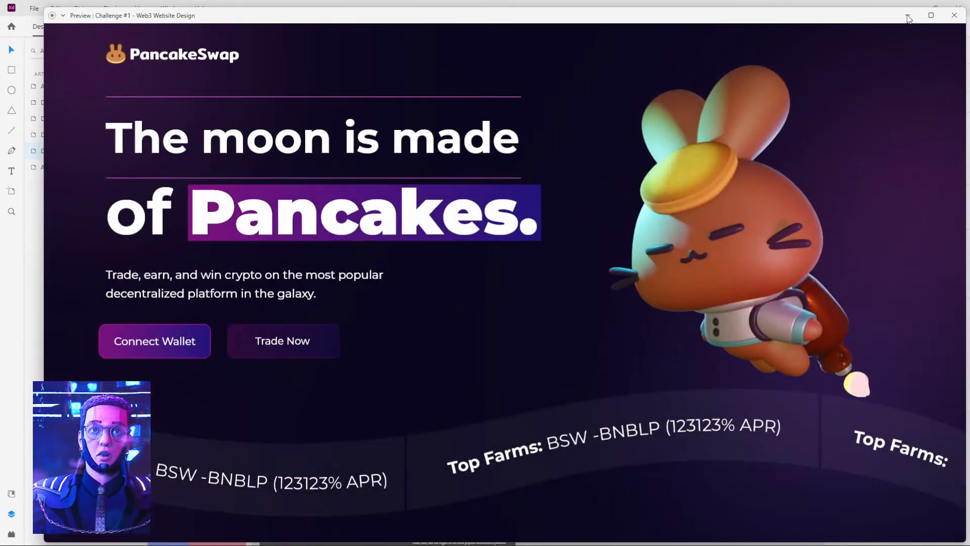
click(908, 19)
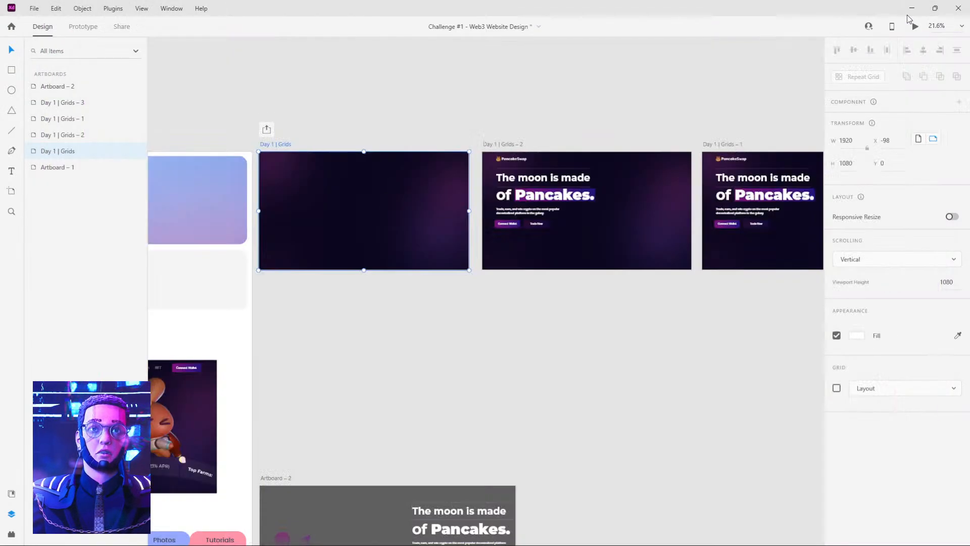
Examine the text groups on Day 1 | Grids – 2 and Day 1 | Grids, and the farms banner on Day 1 | Grids – 3.
click(555, 182)
drag(611, 122, 357, 121)
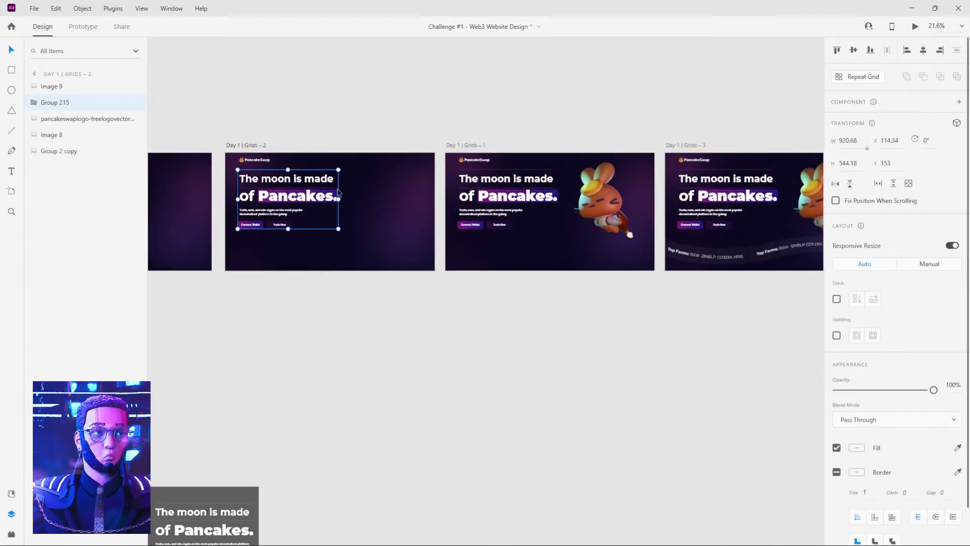
drag(296, 96, 582, 116)
click(356, 218)
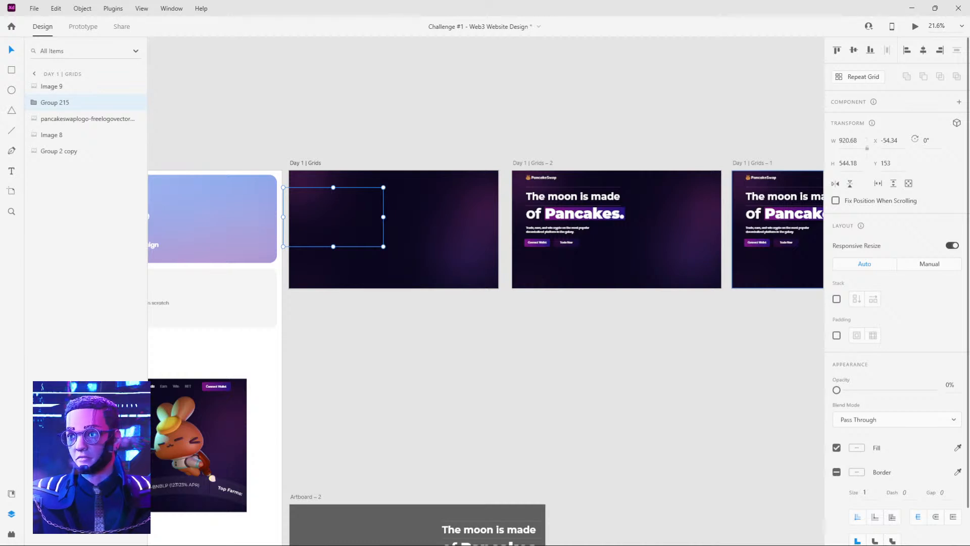
drag(660, 342, 383, 368)
drag(707, 355, 333, 382)
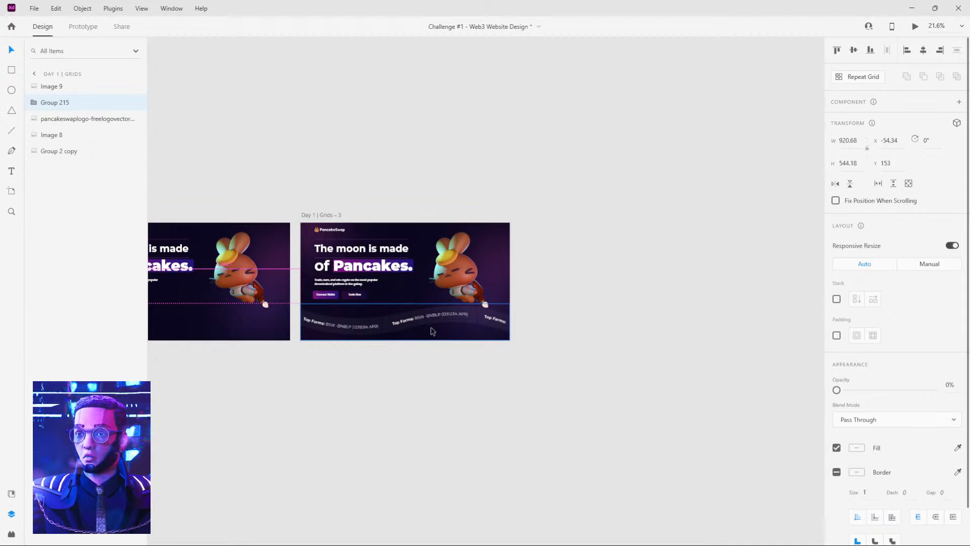
scroll(425, 329, up, 3)
scroll(426, 331, up, 3)
click(441, 315)
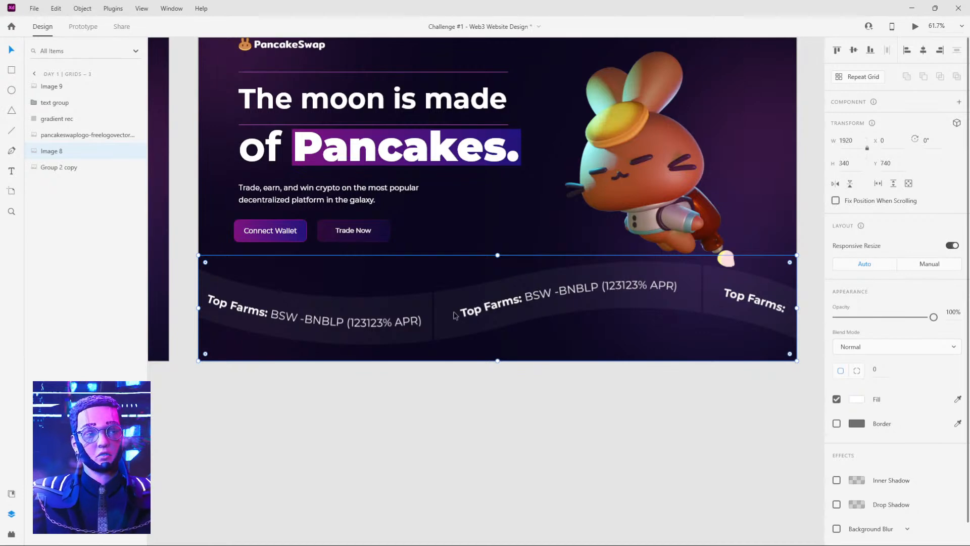
scroll(459, 310, down, 3)
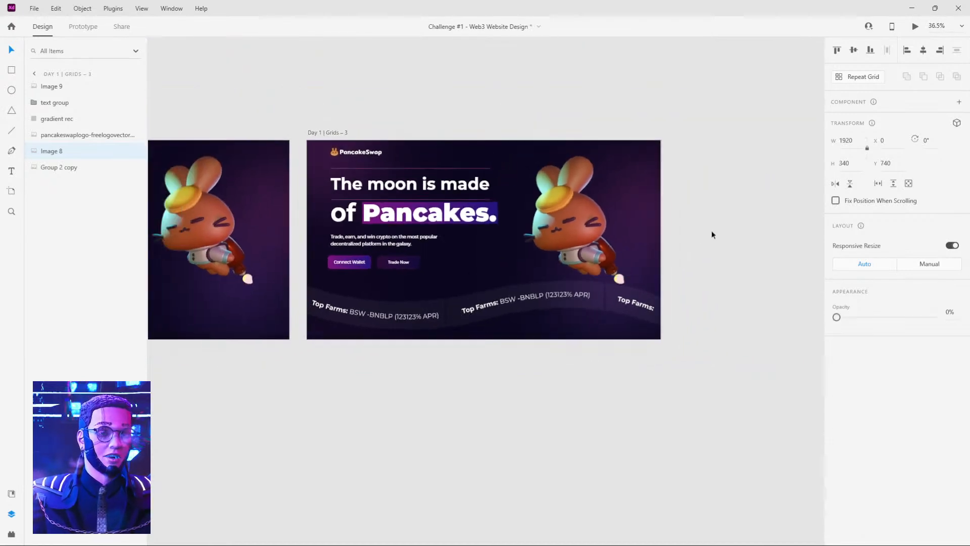
click(727, 225)
scroll(728, 225, down, 2)
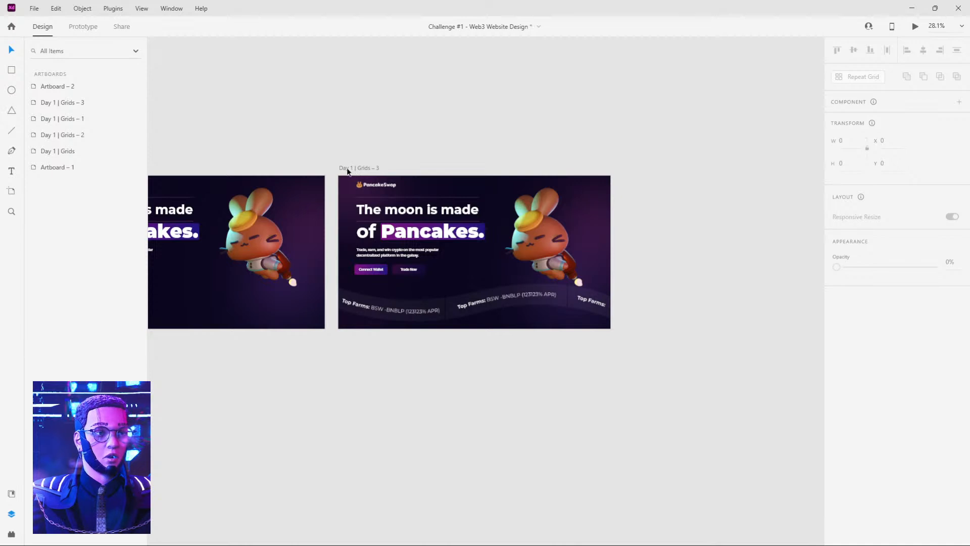
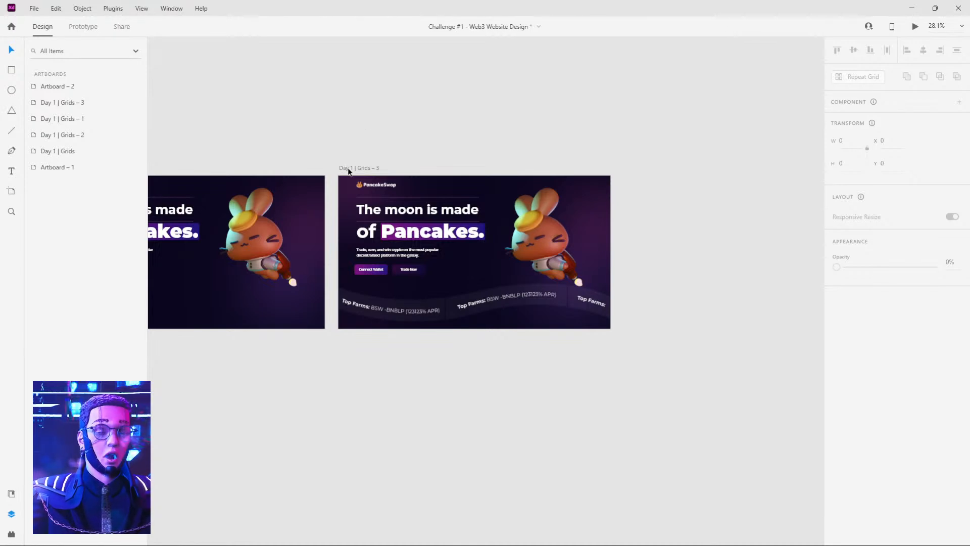
drag(348, 171, 631, 170)
click(667, 146)
drag(690, 131, 546, 135)
click(532, 316)
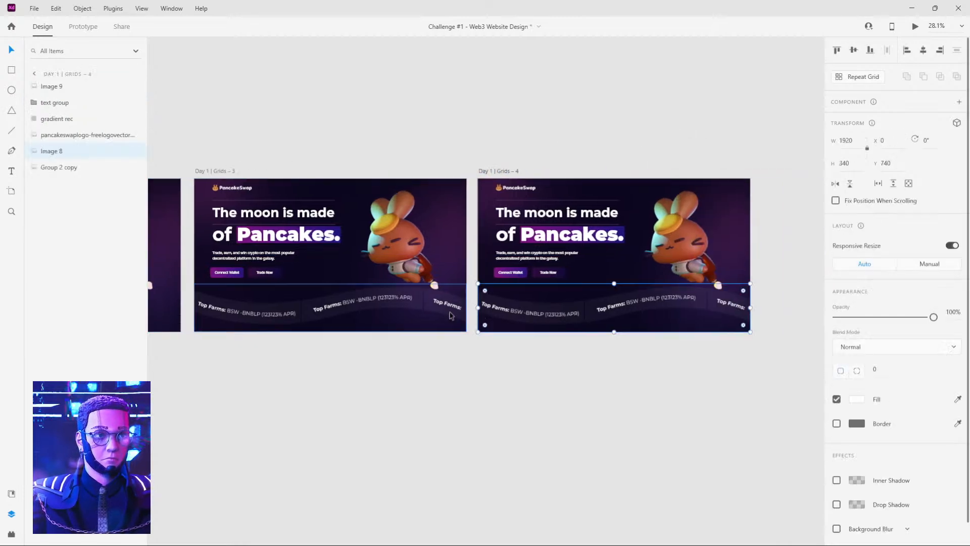
click(492, 169)
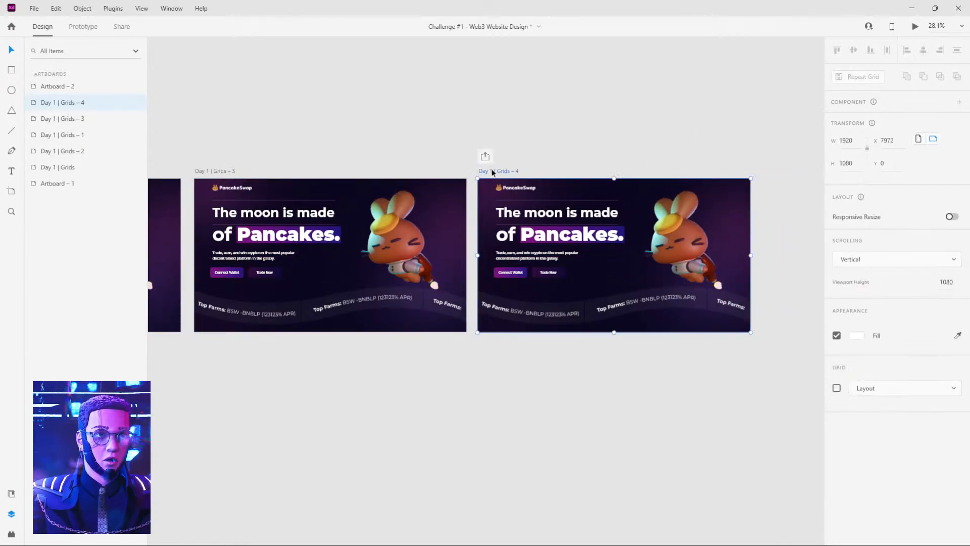
key(Delete)
Duplicate the Image 8 farms banner on Day 1 | Grids – 3 and place the copy against the artboard's right edge at X 7893, Y 811.
click(359, 307)
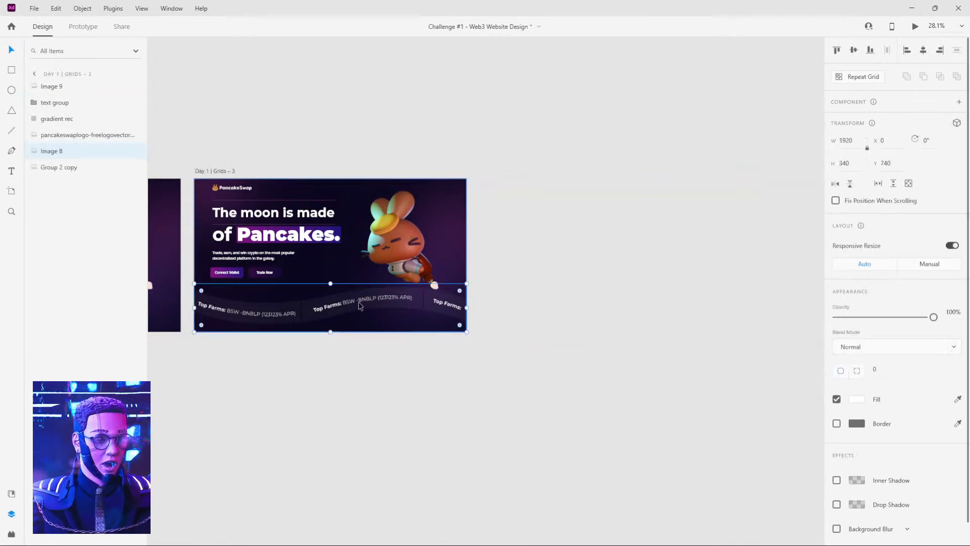
key(ctrl+d)
drag(335, 306, 578, 290)
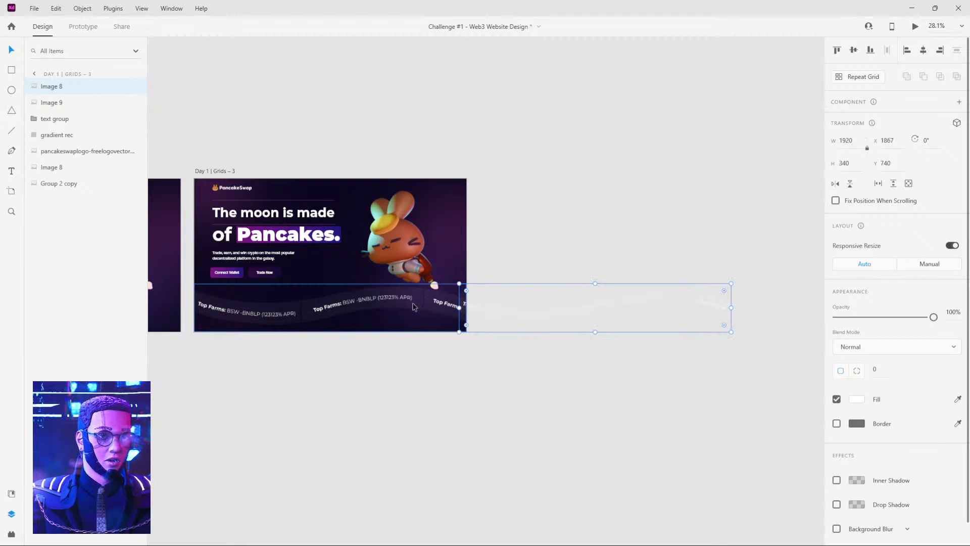
mouse_move(493, 305)
mouse_down()
mouse_move(559, 387)
mouse_move(493, 321)
mouse_up()
scroll(493, 320, up, 6)
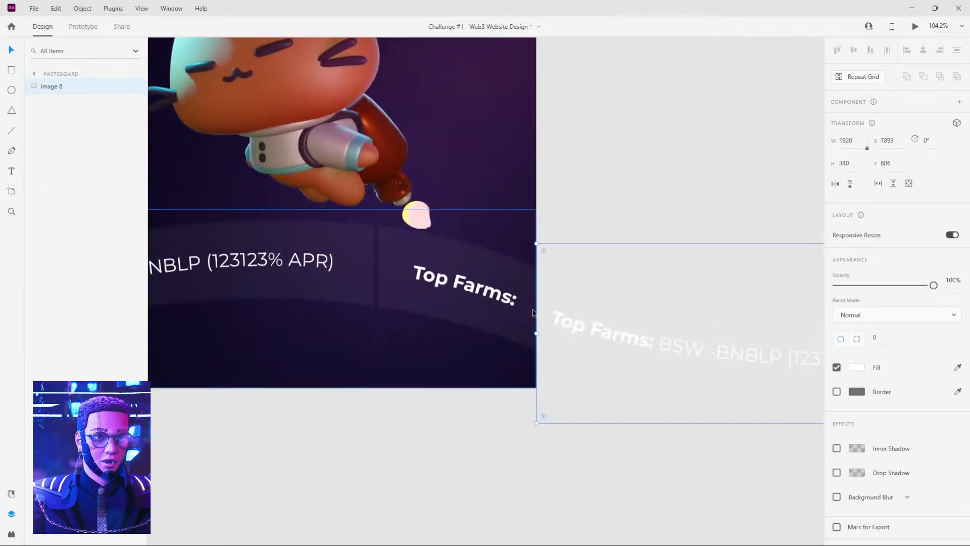
drag(558, 312, 561, 315)
scroll(501, 295, down, 6)
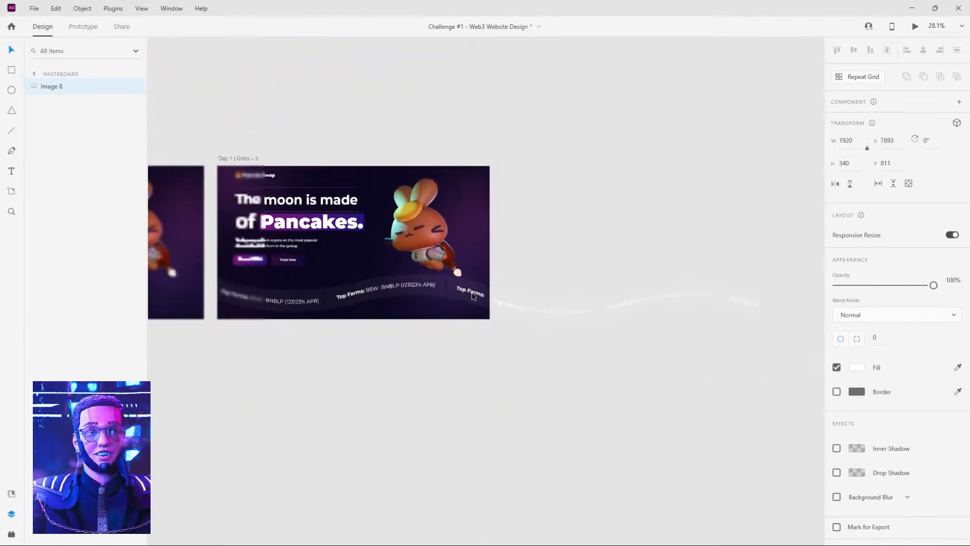
Group the two adjoining Image 8 farms banners on Day 1 | Grids – 3 into one continuous banner inside the artboard.
click(457, 292)
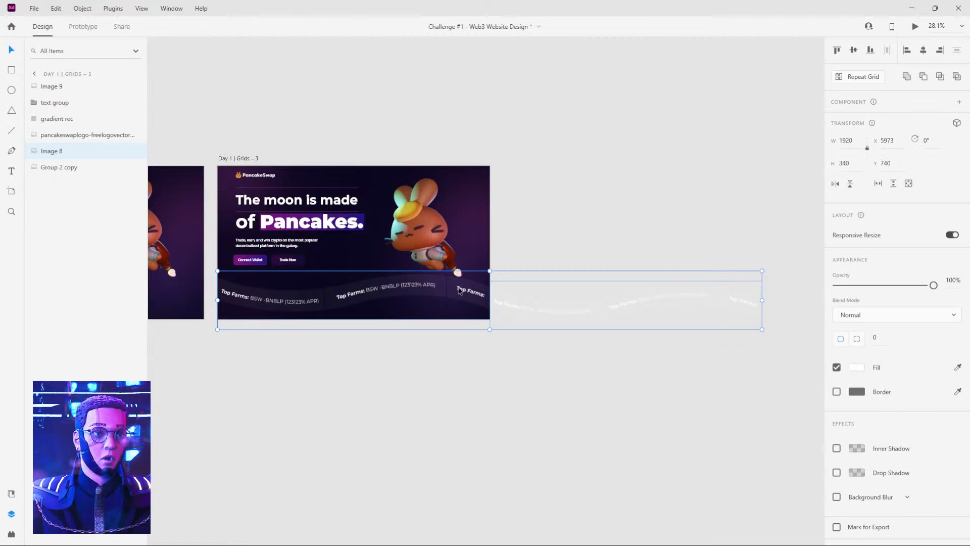
click(543, 309)
drag(514, 312, 440, 299)
click(579, 202)
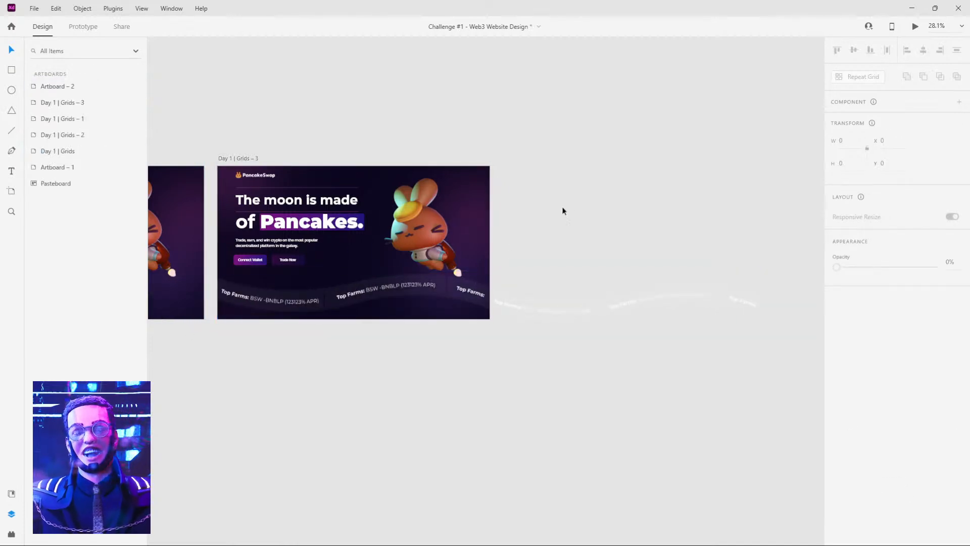
click(521, 310)
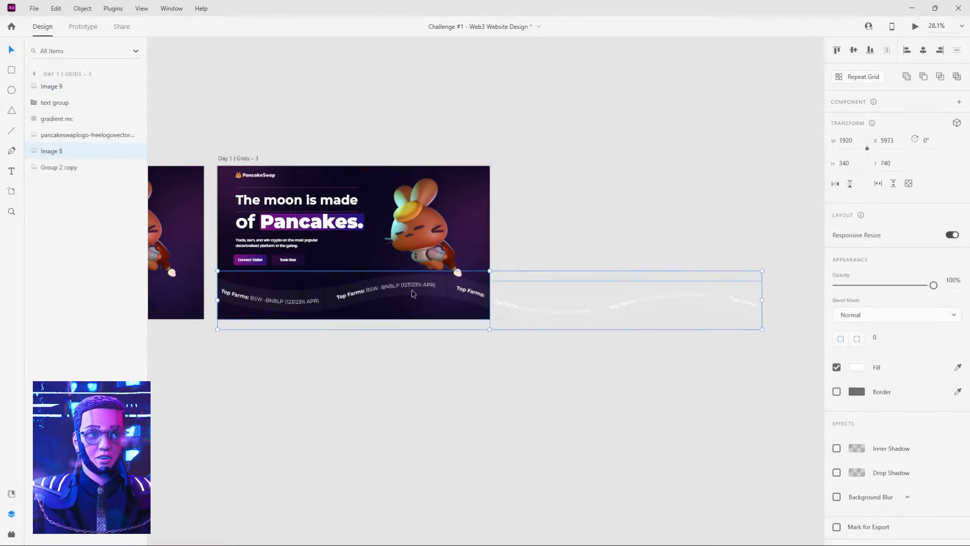
click(455, 270)
click(541, 212)
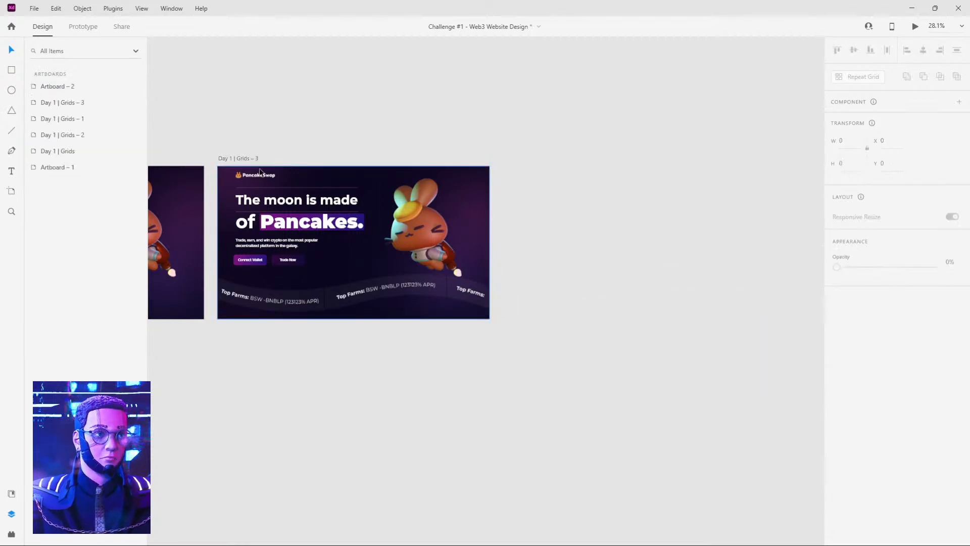
Duplicate Day 1 | Grids – 3 as Day 1 | Grids – 4, shift its farms banner left to the second copy, and space the artboards apart.
drag(235, 160, 516, 160)
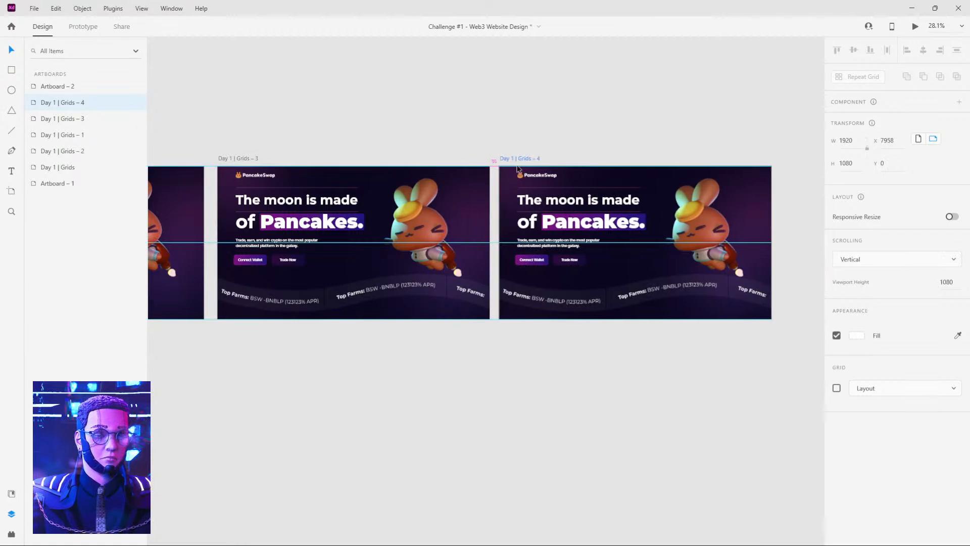
drag(700, 290, 440, 296)
drag(513, 163, 536, 159)
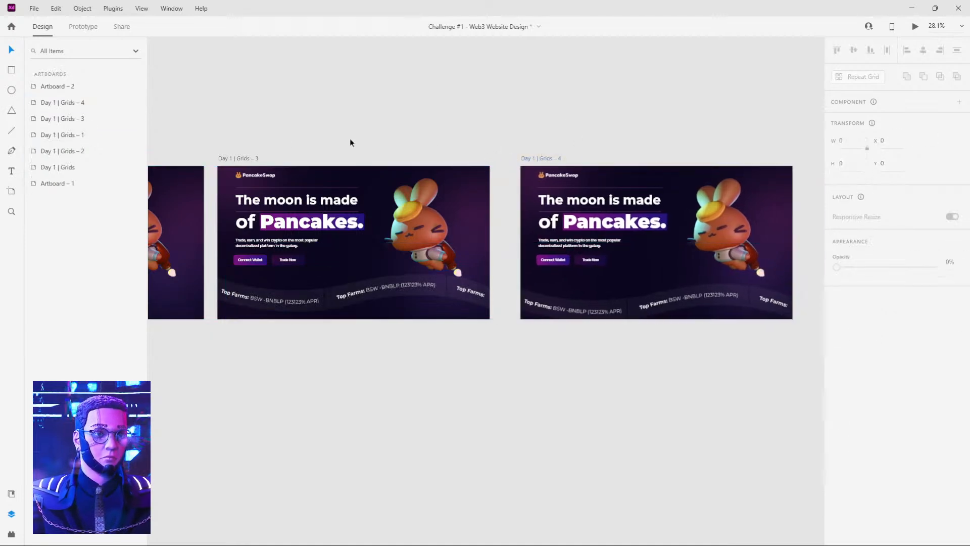
Link Day 1 | Grids – 3 to Day 1 | Grids – 4 with a 1.5 s Time trigger and Auto-Animate, Snap easing, 0.4 s.
click(246, 162)
click(83, 26)
drag(489, 233, 550, 226)
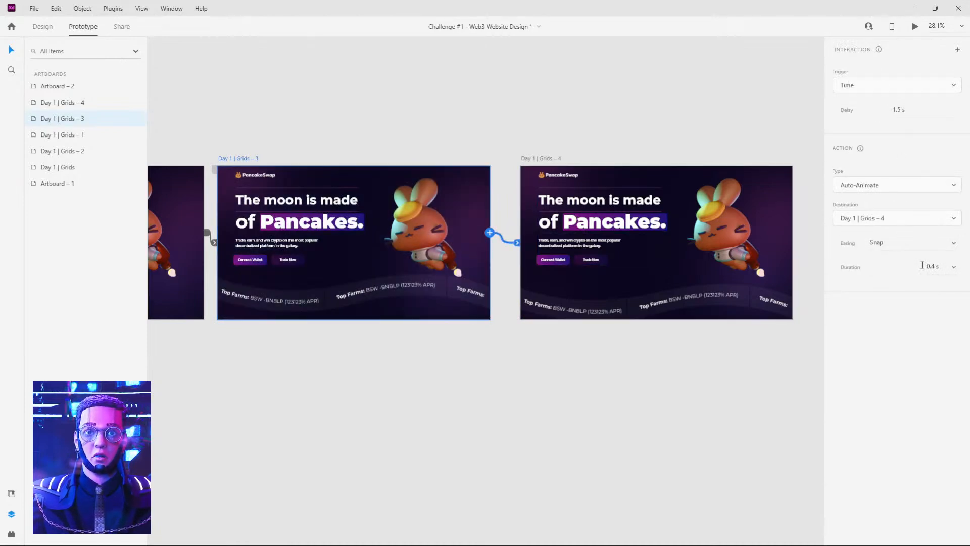
click(390, 390)
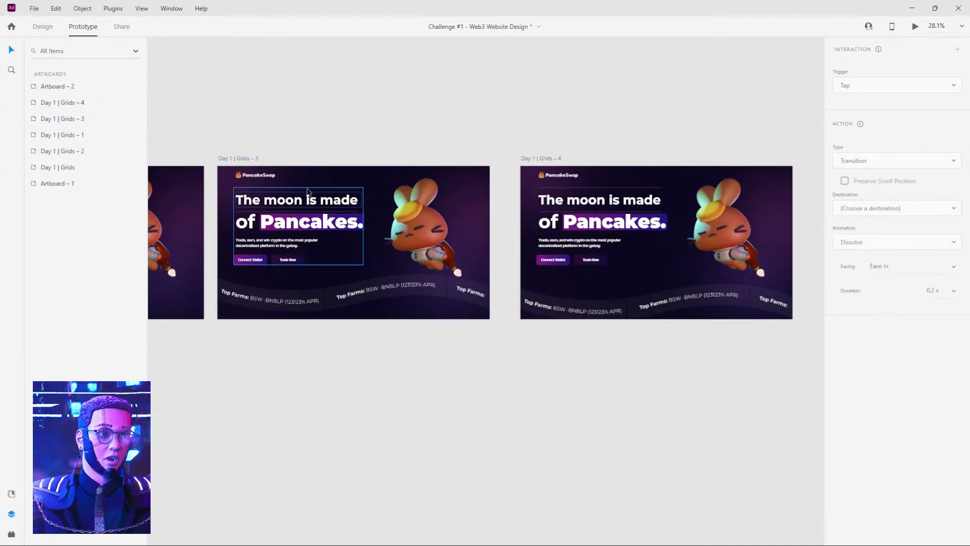
Inspect the banner group on Day 1 | Grids – 3 and preview the sequence from Day 1 | Grids to check the banner transition.
click(227, 159)
click(285, 299)
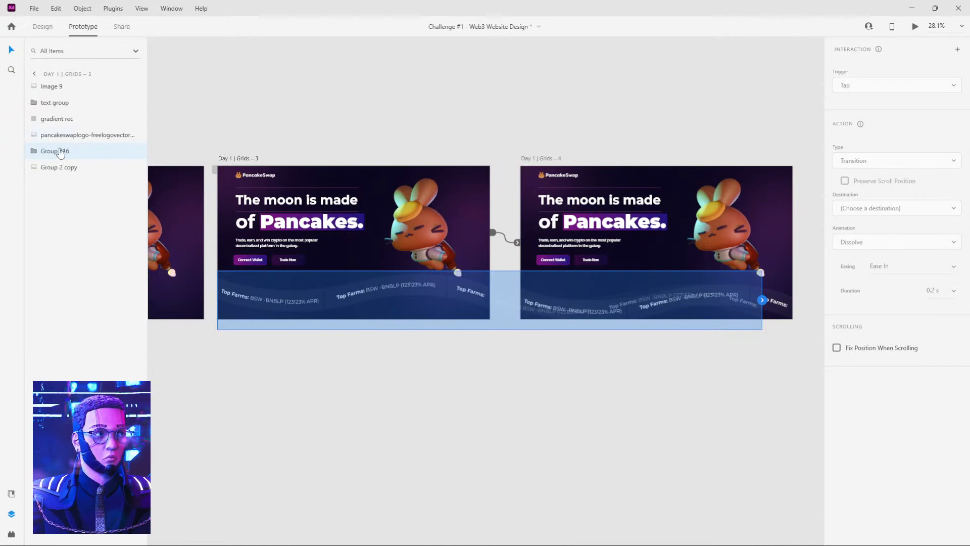
click(381, 385)
scroll(379, 377, down, 4)
drag(379, 377, 521, 344)
click(220, 221)
click(914, 26)
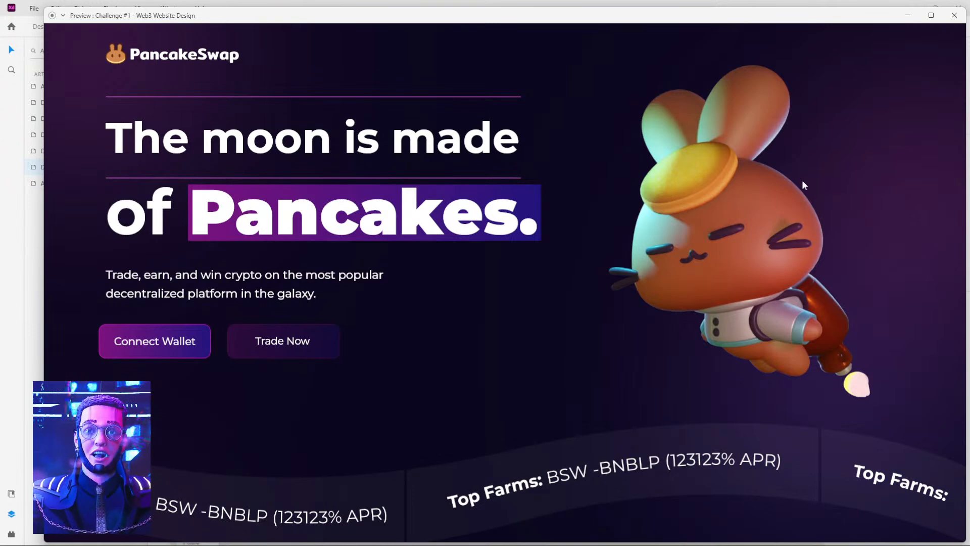
click(953, 15)
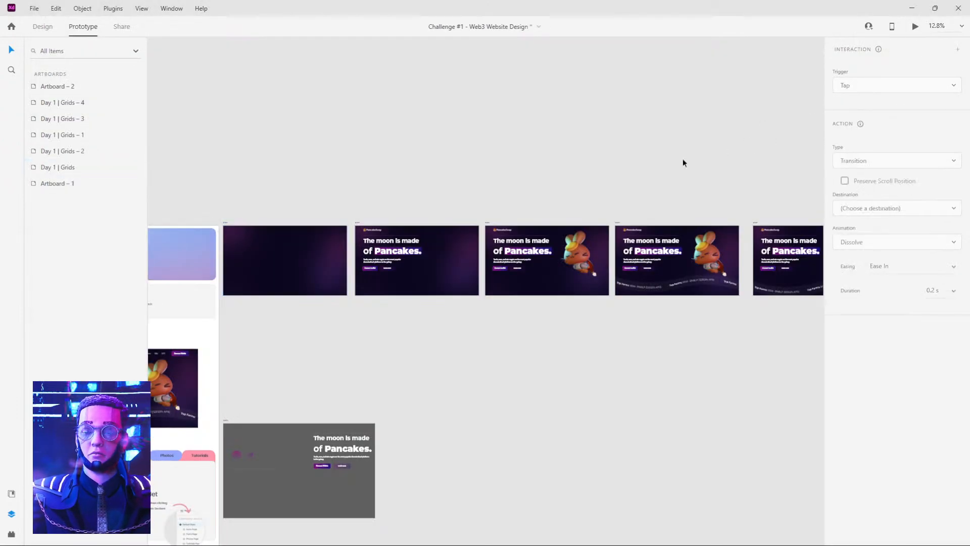
Compare the farms banners on Day 1 | Grids – 3 and Day 1 | Grids – 4 with the preceding artboard.
drag(684, 164, 387, 132)
scroll(477, 216, up, 3)
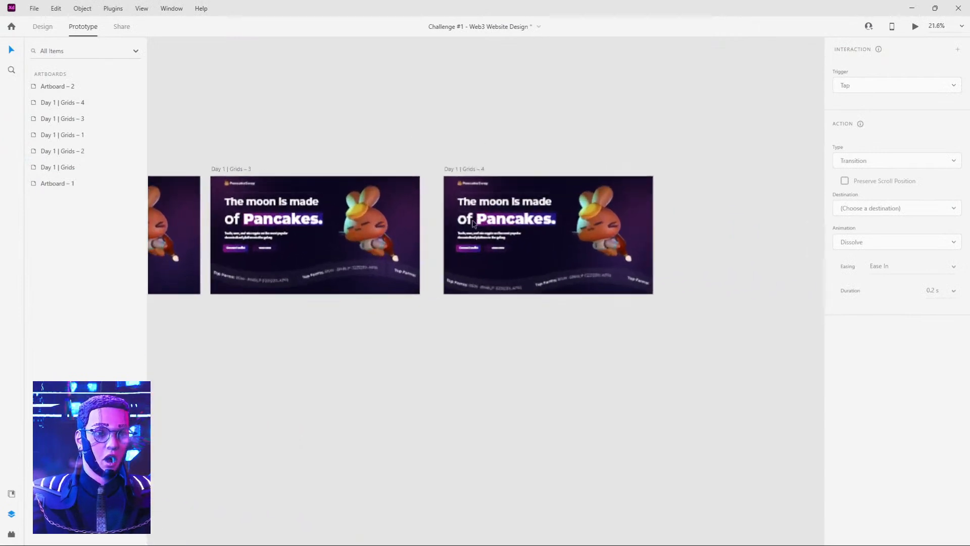
scroll(305, 334, up, 2)
click(511, 124)
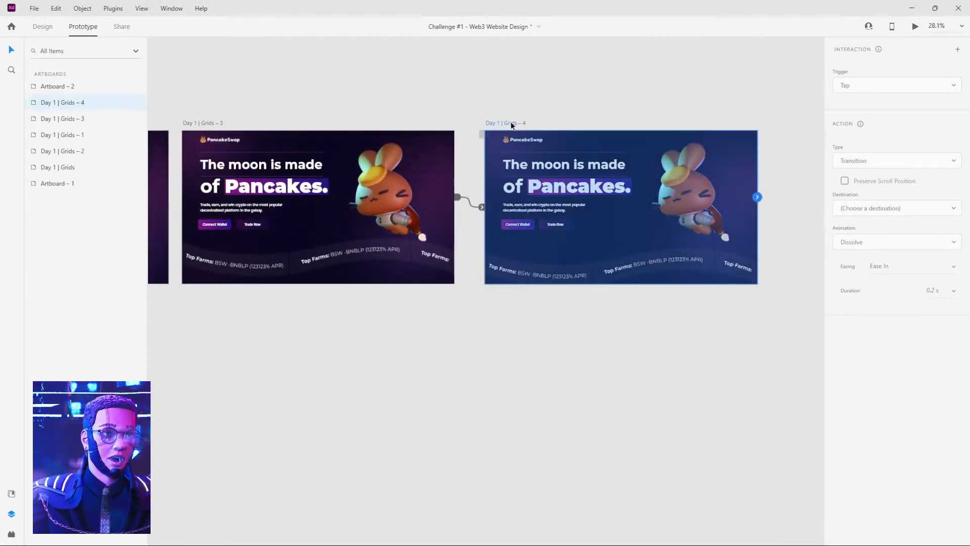
click(514, 103)
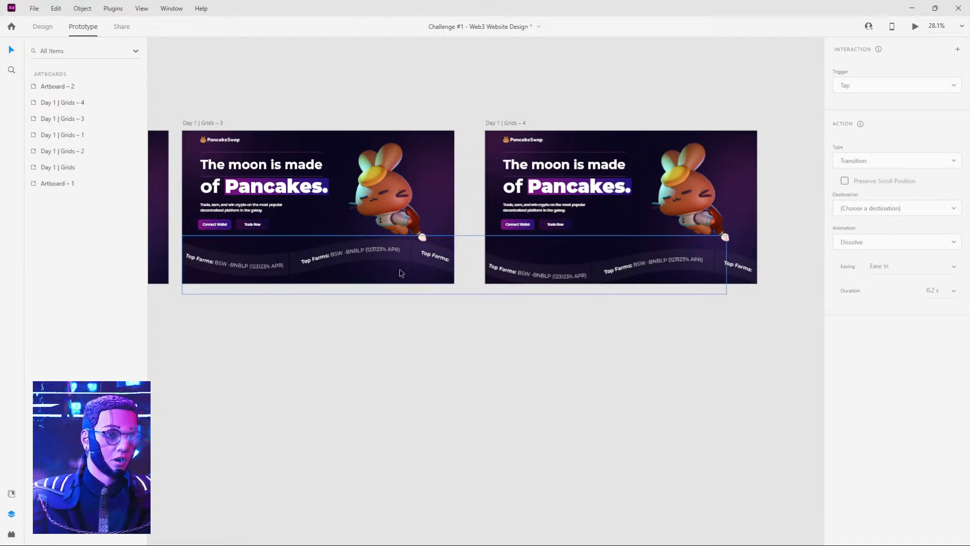
drag(369, 117, 565, 104)
drag(359, 103, 535, 108)
drag(320, 97, 273, 110)
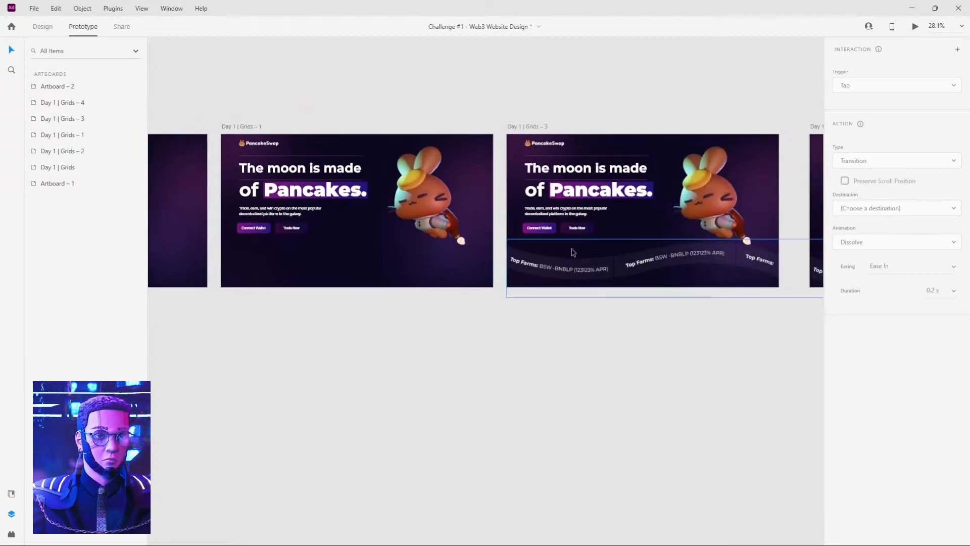
drag(664, 240, 306, 244)
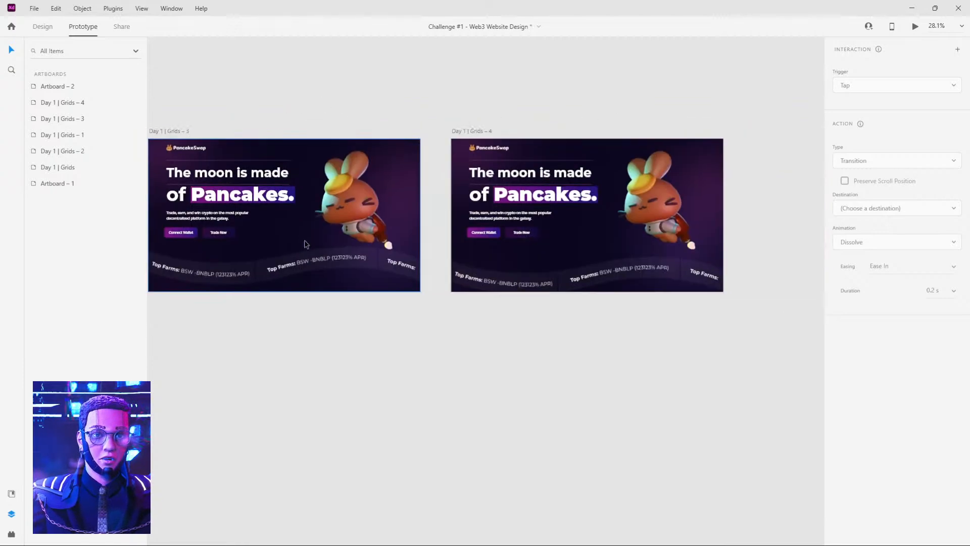
click(475, 134)
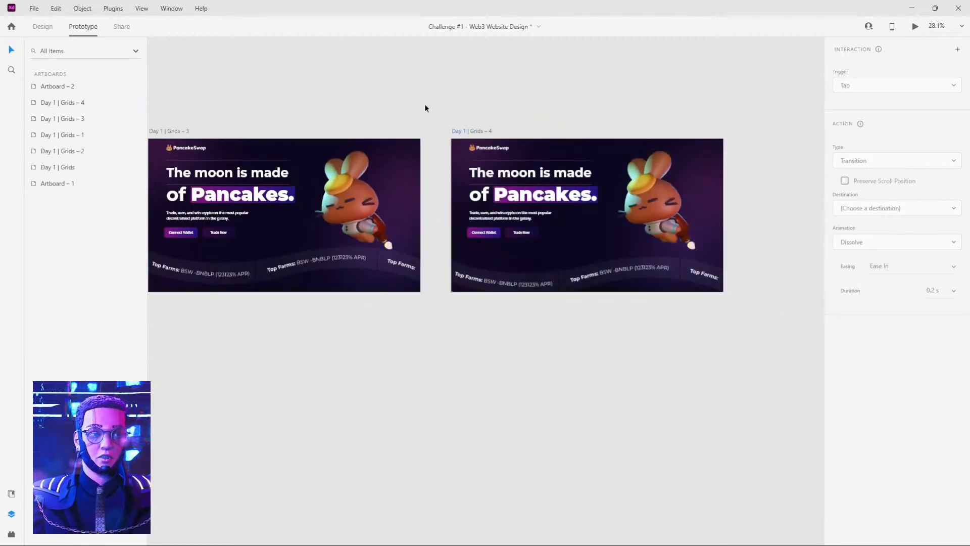
drag(303, 106, 516, 110)
drag(617, 97, 406, 110)
Remove the Day 1 | Grids – 4 artboard and undo the farms banner grouping and copying on Day 1 | Grids – 3.
click(481, 148)
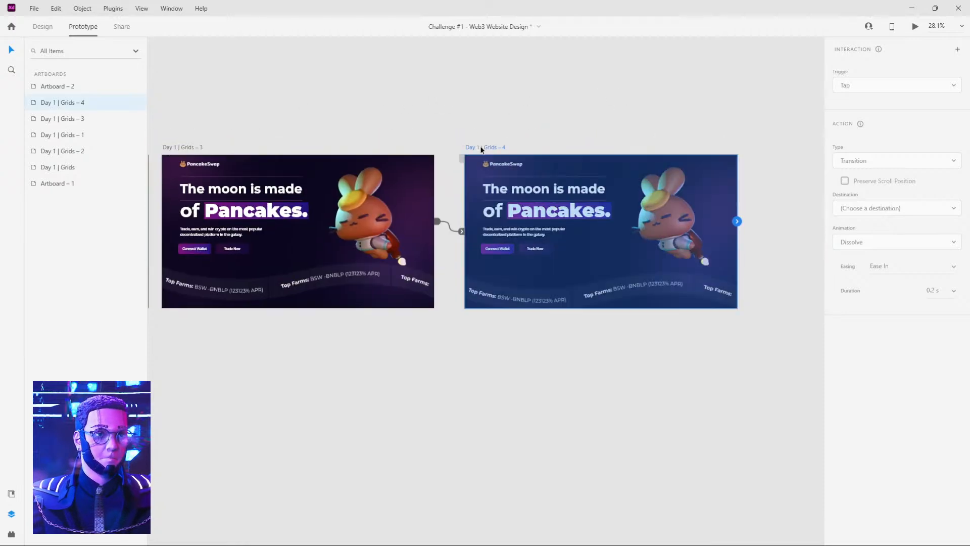
key(Delete)
scroll(474, 123, left, 5)
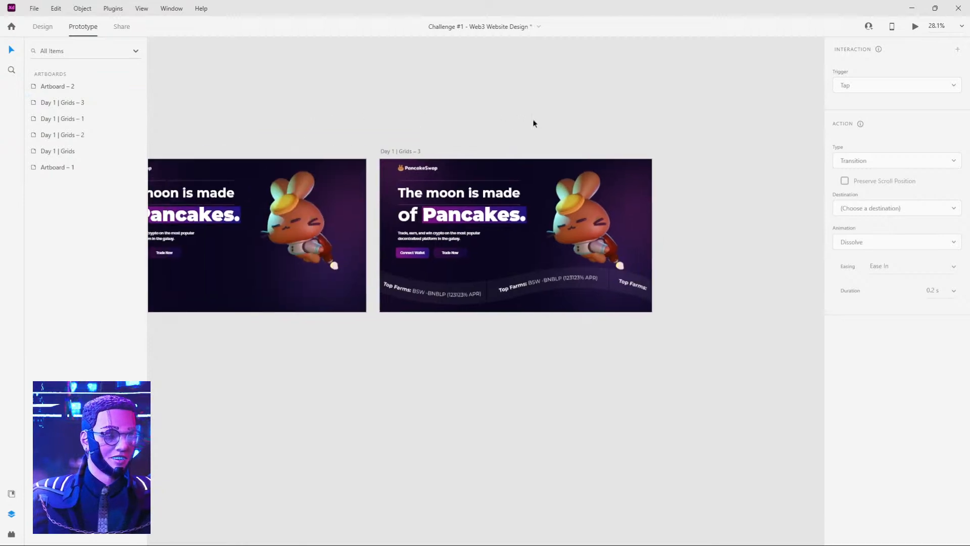
key(ctrl+z)
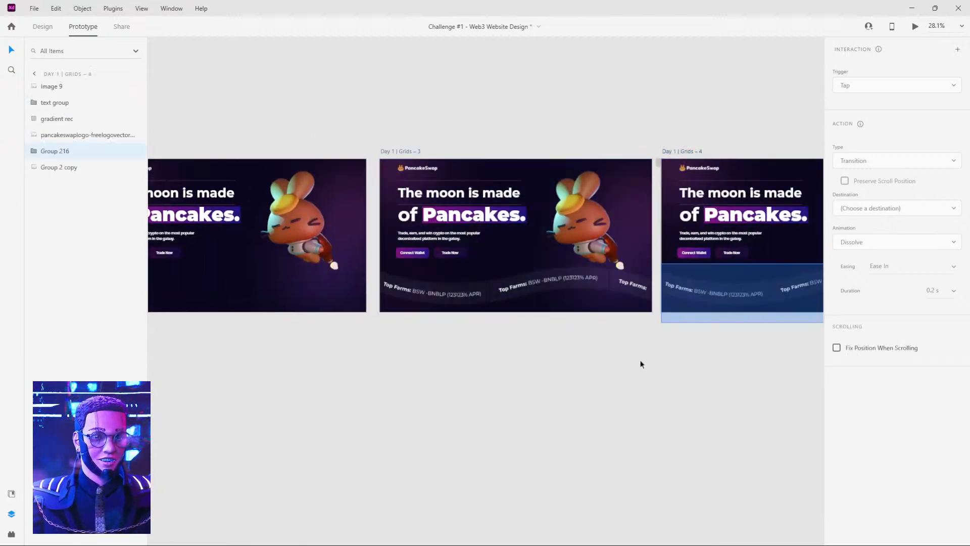
key(ctrl+shift+z)
click(639, 298)
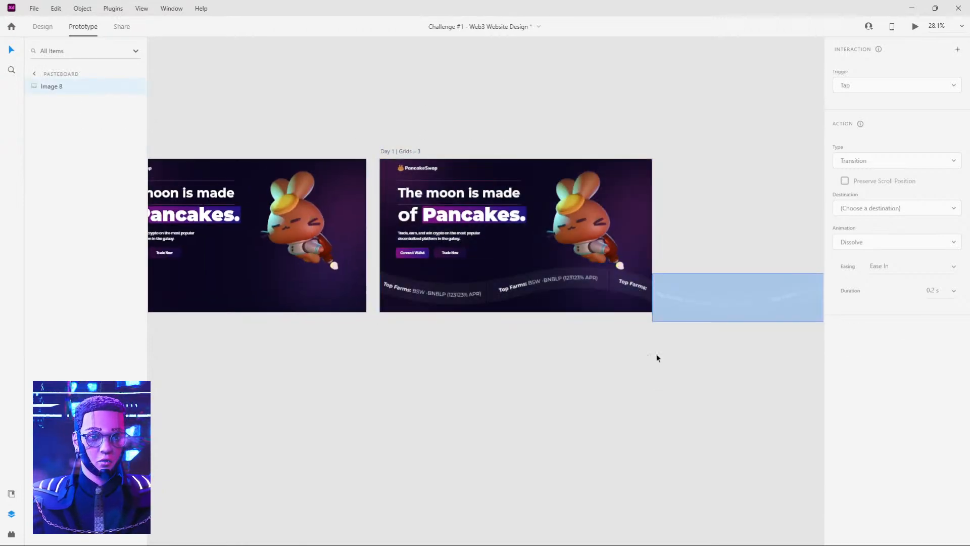
key(ctrl+z)
key(ctrl+z)
click(654, 372)
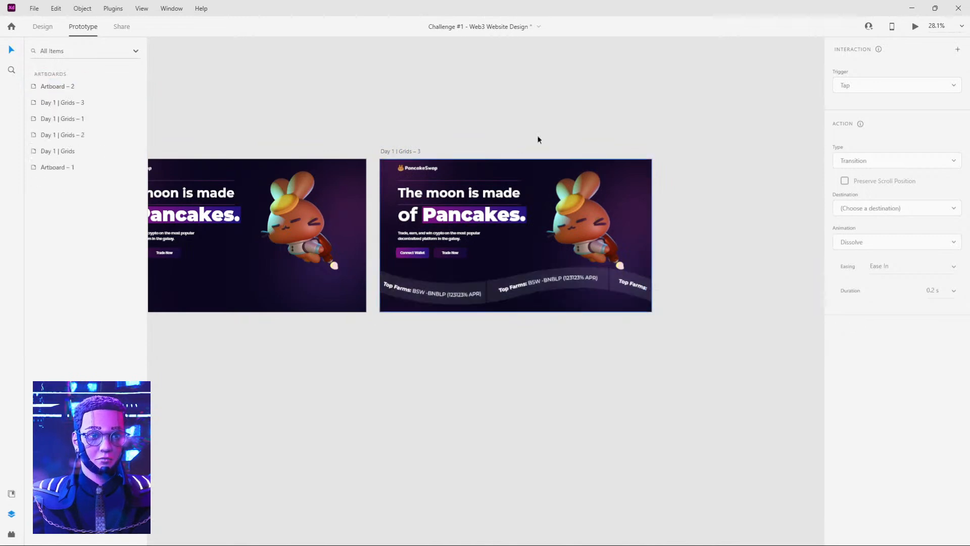
Raise the opacity of the hidden headline text group, Group 215, on Day 1 | Grids to 59%.
scroll(303, 242, left, 9)
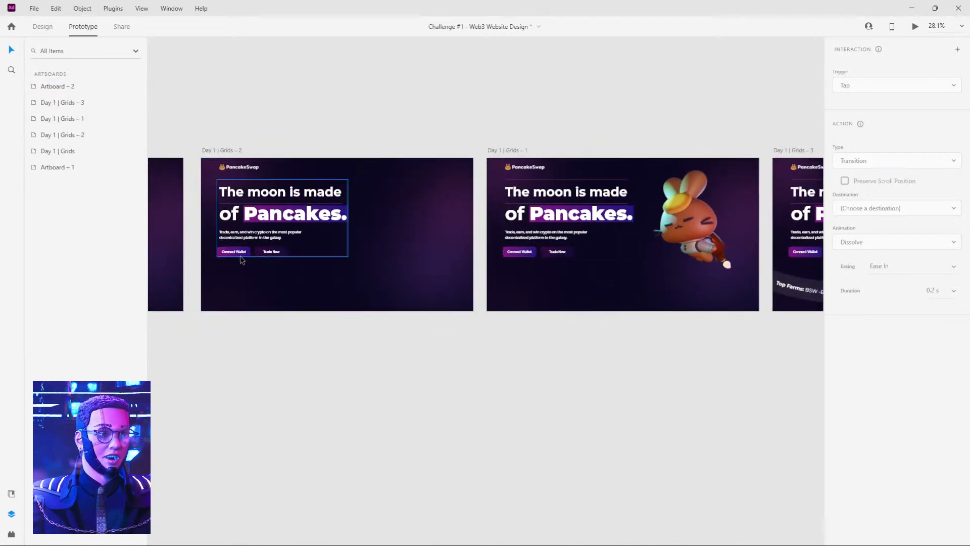
click(240, 255)
scroll(217, 284, left, 5)
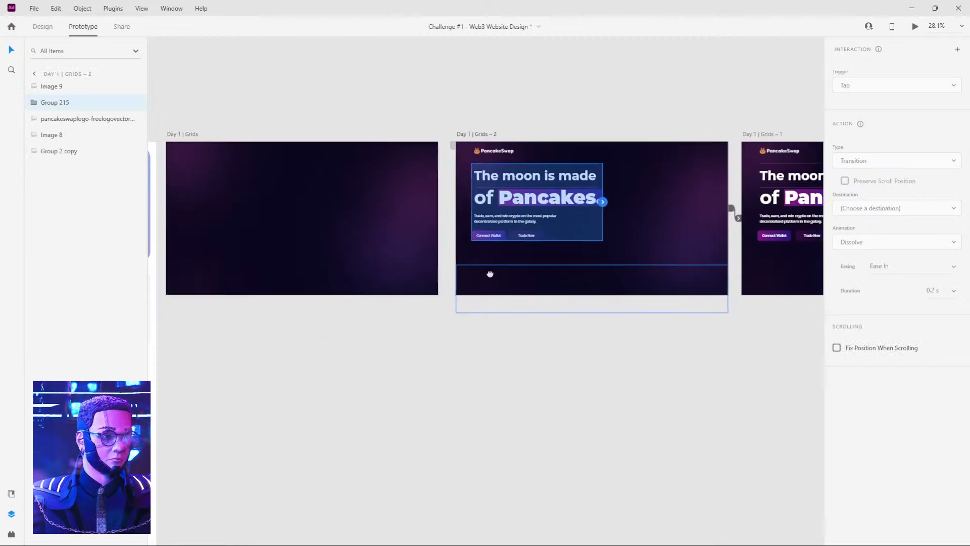
scroll(324, 264, left, 4)
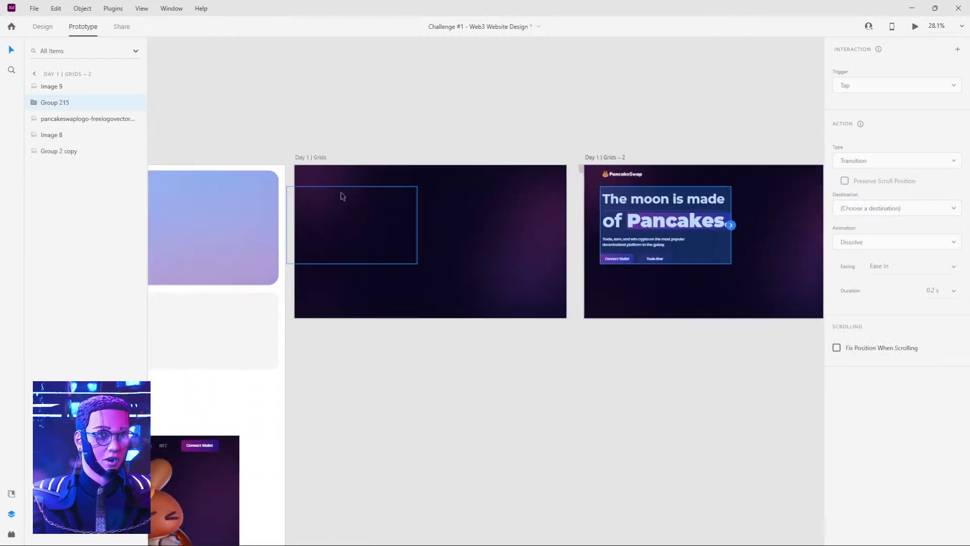
click(347, 219)
ctrl+scroll(326, 258, up, 3)
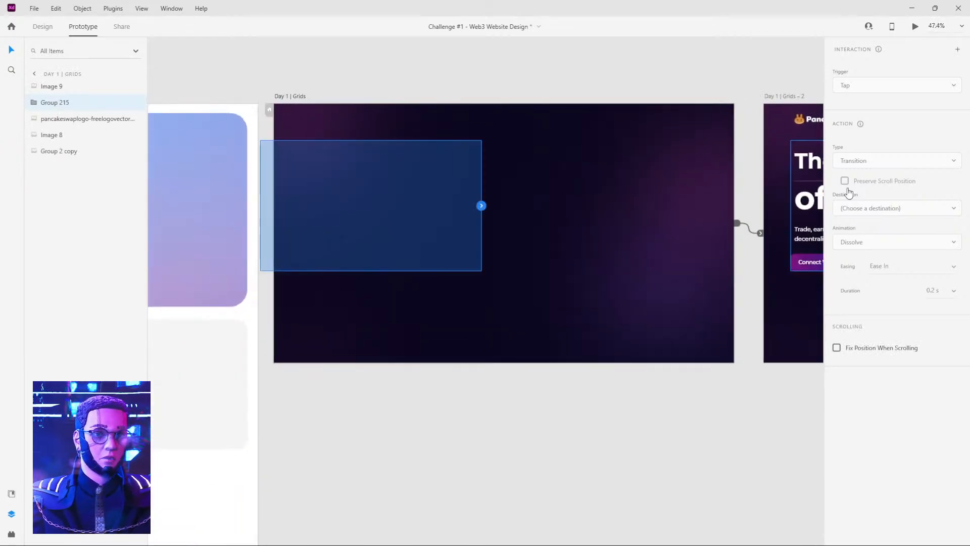
click(42, 28)
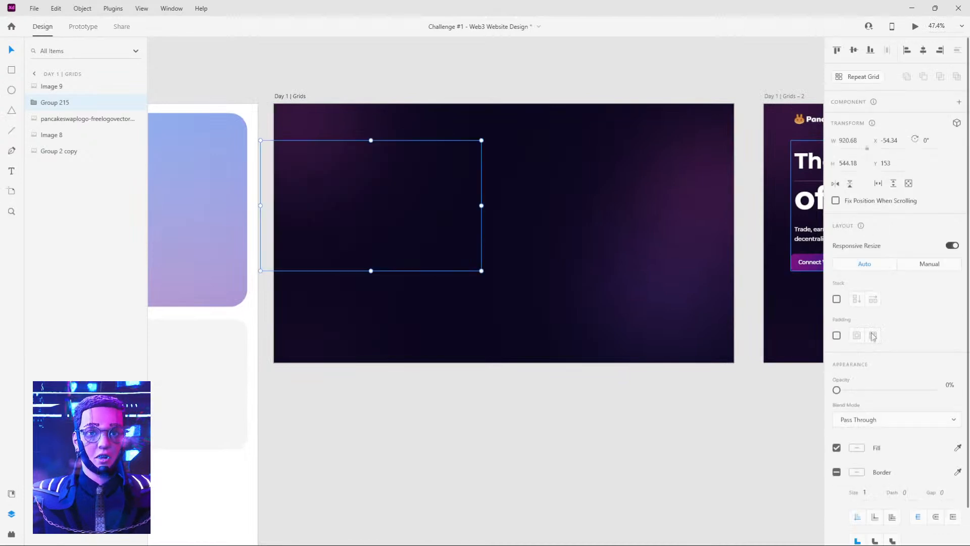
drag(836, 389, 892, 389)
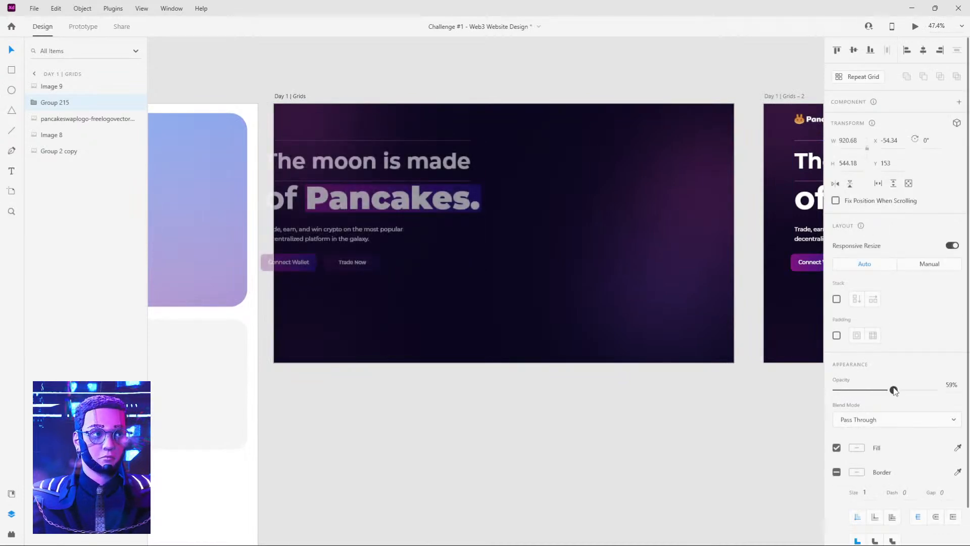
click(675, 456)
Try to move the Trade Now button slightly down within the text group on Day 1 | Grids – 2.
drag(703, 431, 93, 418)
drag(370, 392, 296, 396)
drag(298, 349, 431, 363)
click(273, 265)
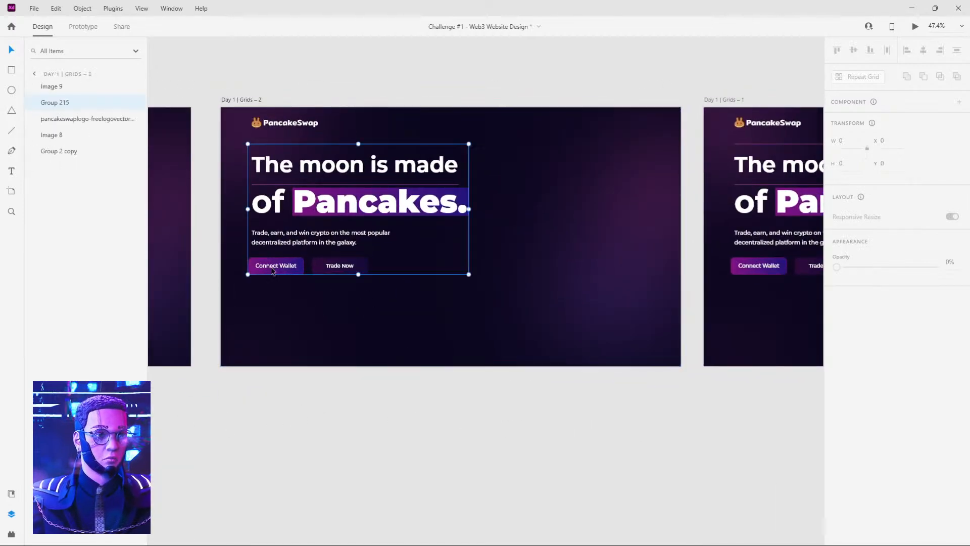
double_click(328, 266)
shift+click(278, 267)
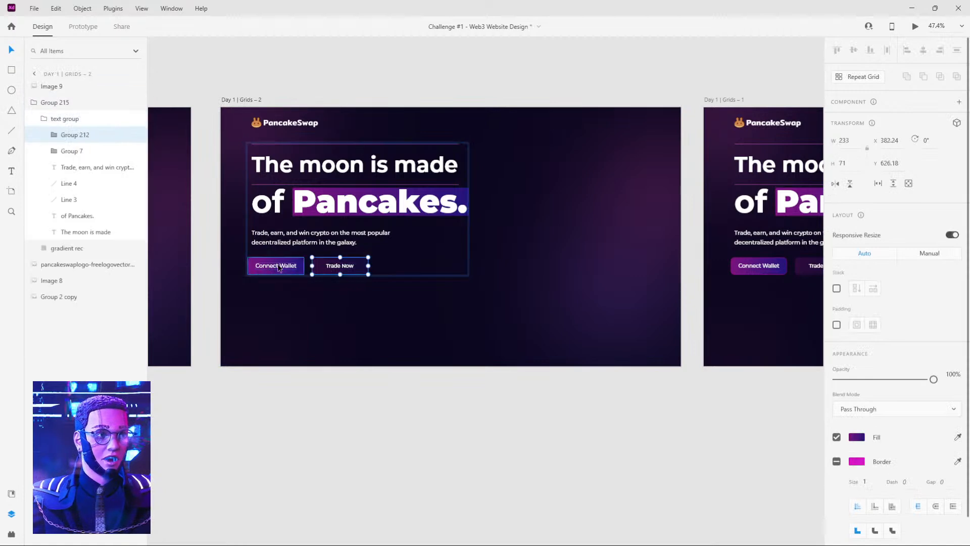
drag(346, 267, 346, 288)
key(ctrl+z)
Lower the two buttons on Day 1 | Grids – 2, placing Connect Wallet at Y 763.9 and Trade Now at Y 965.9.
click(349, 299)
double_click(325, 263)
double_click(302, 266)
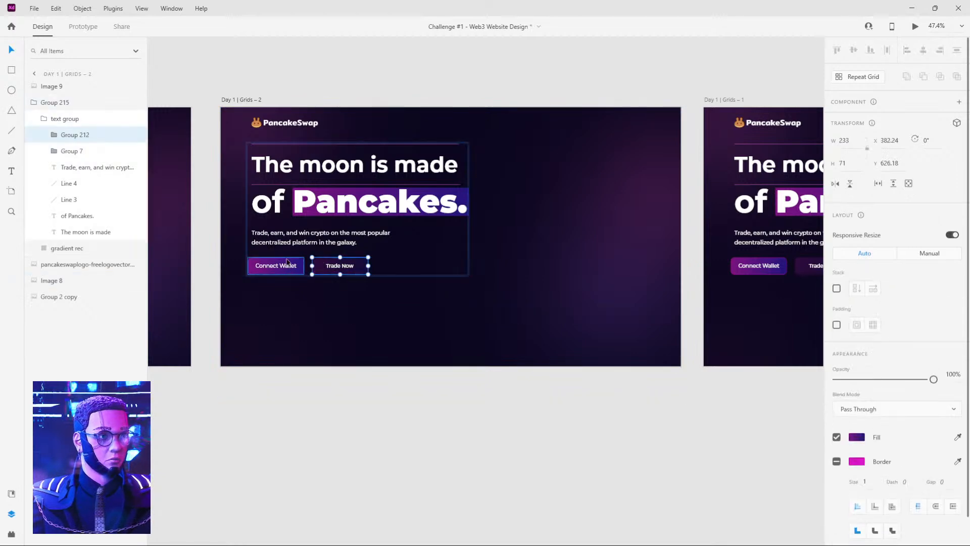
shift+click(345, 266)
drag(359, 266, 364, 346)
click(413, 289)
double_click(355, 299)
double_click(356, 299)
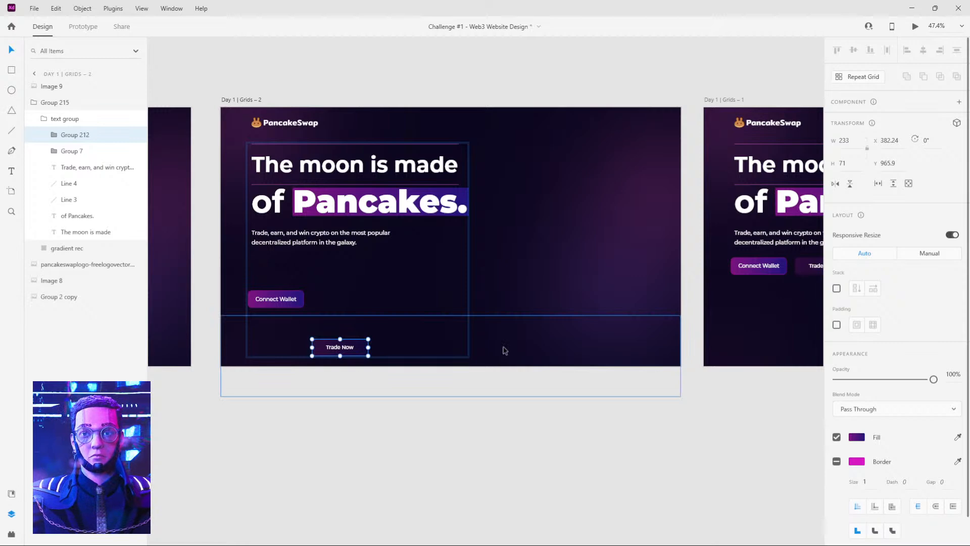
click(509, 399)
Set the opacity of both the Connect Wallet and Trade Now buttons on Day 1 | Grids – 2 to 0%.
click(269, 299)
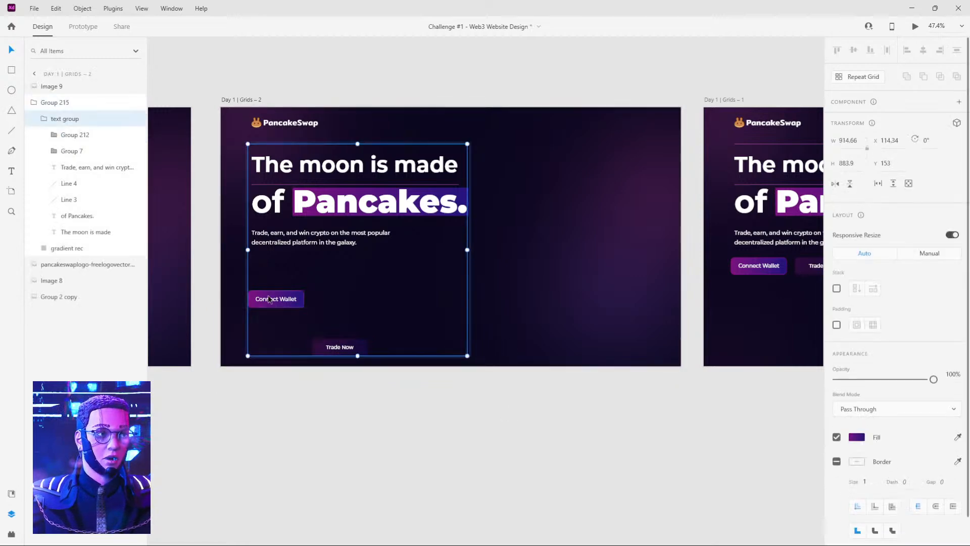
double_click(269, 299)
shift+click(339, 346)
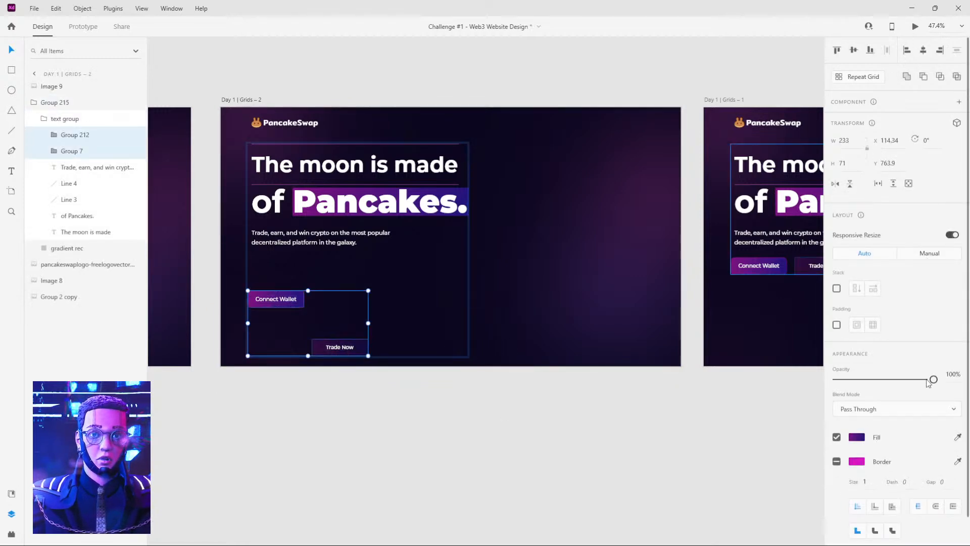
drag(929, 382, 833, 380)
click(746, 412)
scroll(727, 409, down, 3)
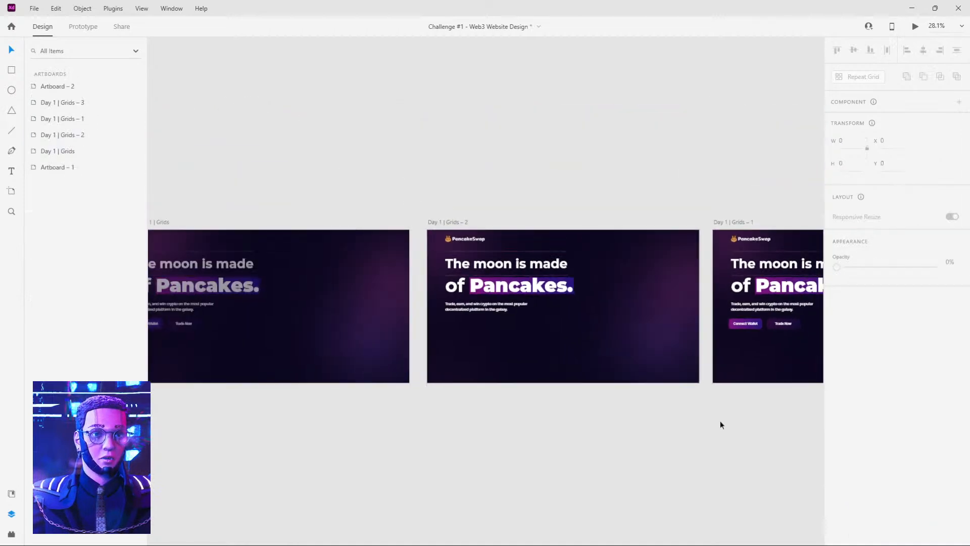
Undo the opacity change on the Connect Wallet and Trade Now buttons on Day 1 | Grids – 2.
drag(703, 420, 734, 370)
click(209, 222)
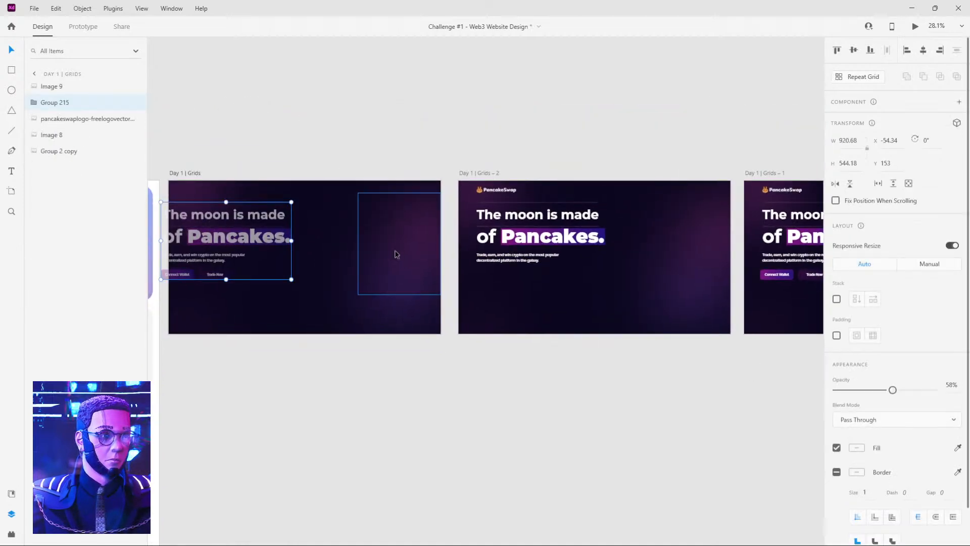
key(ctrl+z)
click(583, 291)
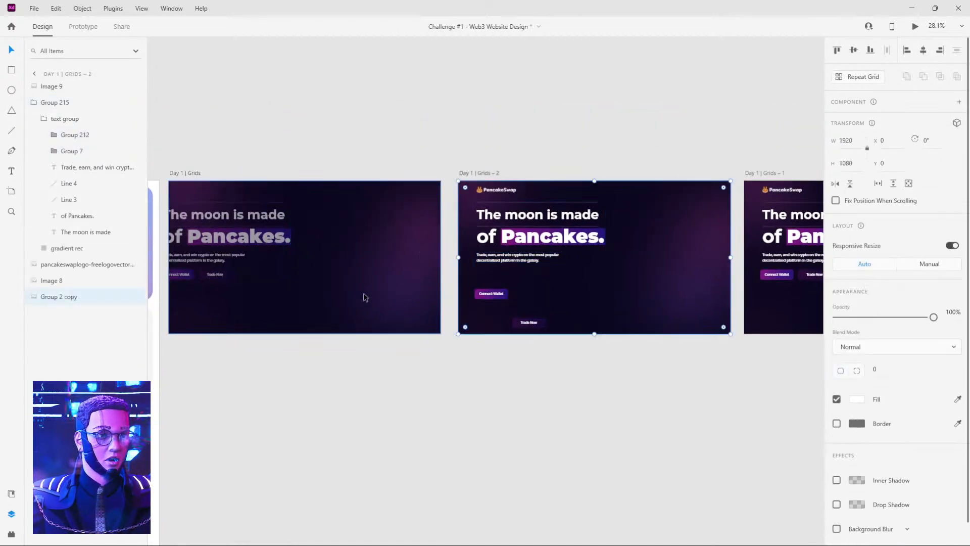
Copy the Y value of Connect Wallet on Day 1 | Grids – 2 to the same button on Day 1 | Grids, placing it at Y 763.9.
double_click(486, 298)
double_click(486, 294)
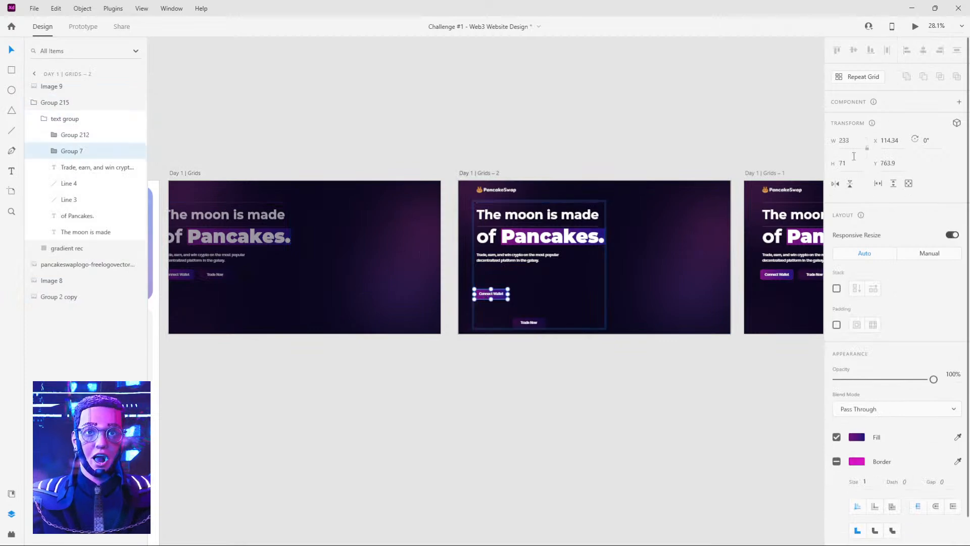
click(890, 162)
key(ctrl+c)
double_click(180, 278)
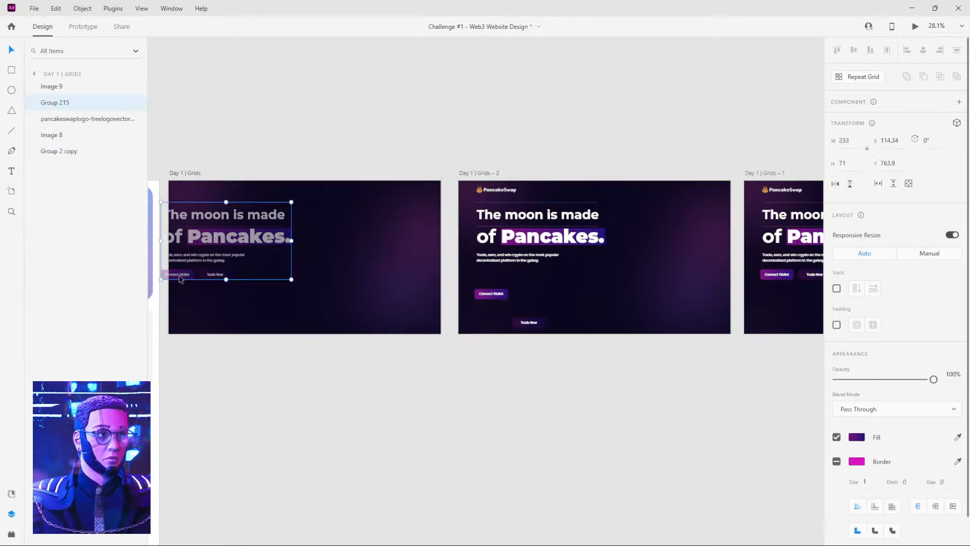
double_click(180, 278)
click(890, 162)
key(ctrl+v)
key(Return)
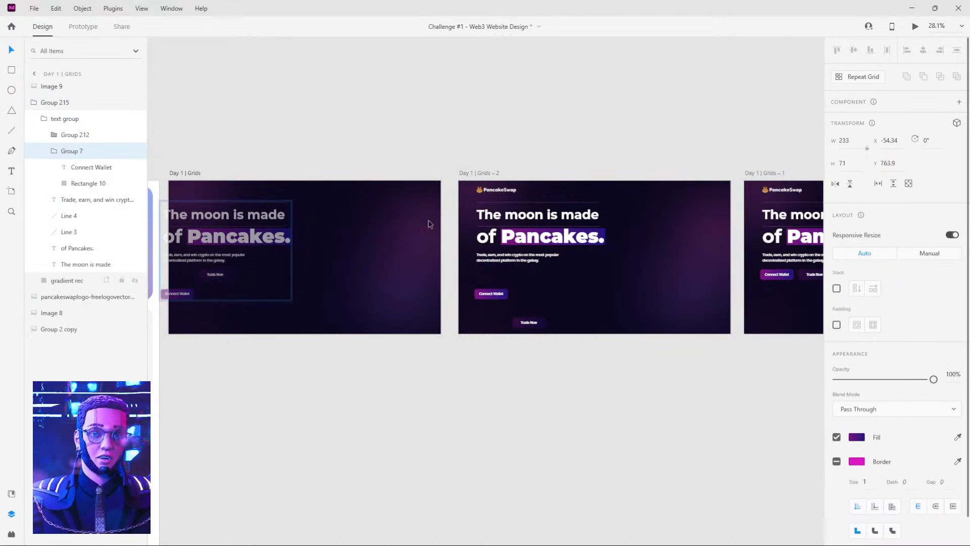
Set the Y position of the Trade Now button on Day 1 | Grids to 965.9, matching Day 1 | Grids – 2.
click(520, 325)
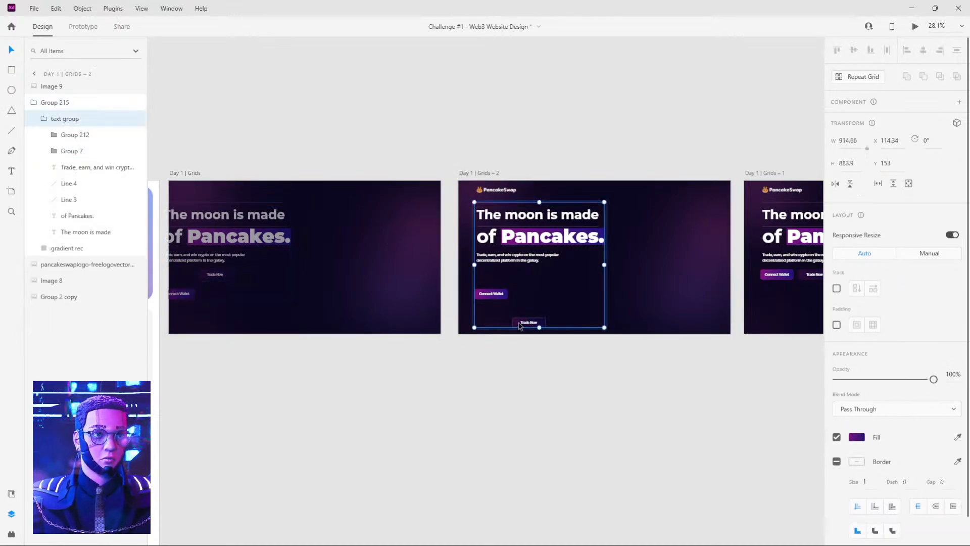
double_click(520, 325)
click(215, 276)
double_click(218, 277)
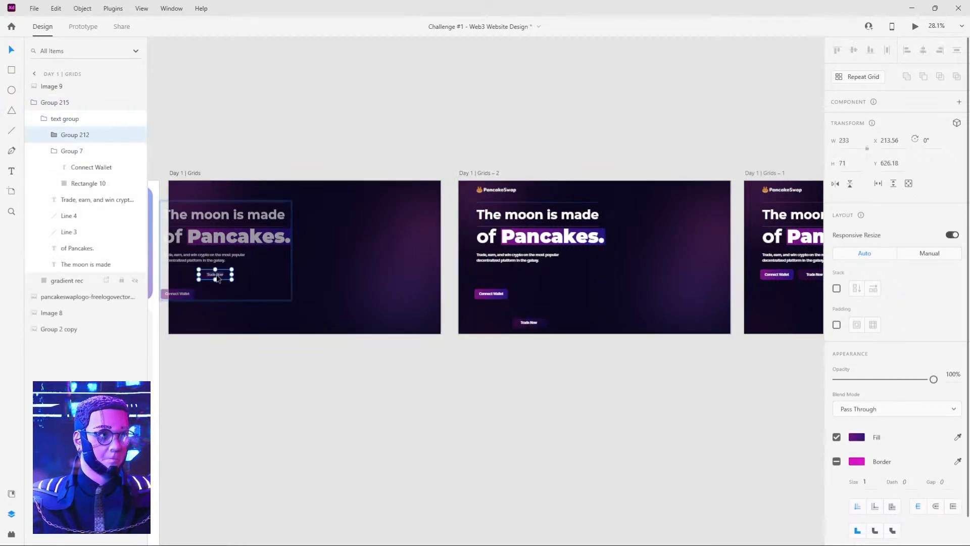
click(895, 161)
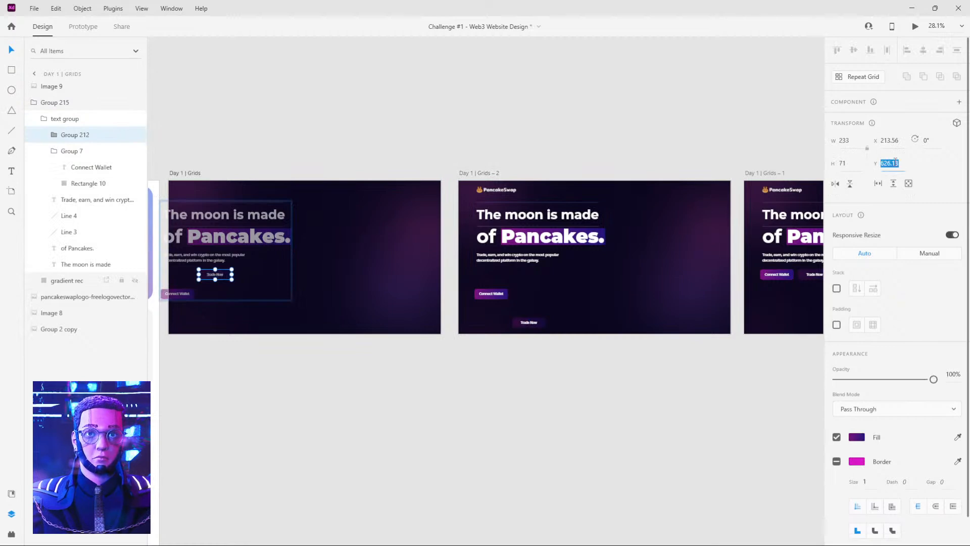
click(527, 326)
double_click(526, 326)
click(526, 324)
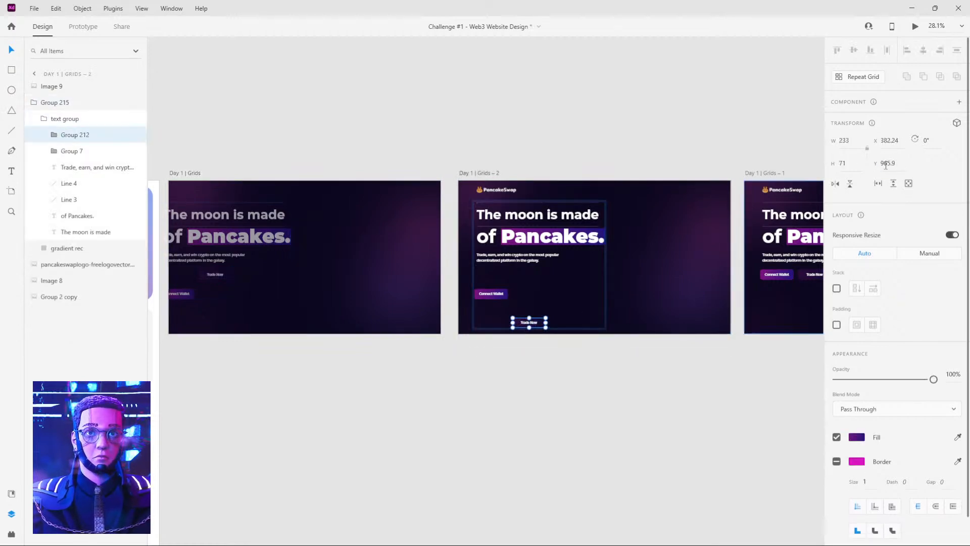
double_click(225, 278)
click(229, 278)
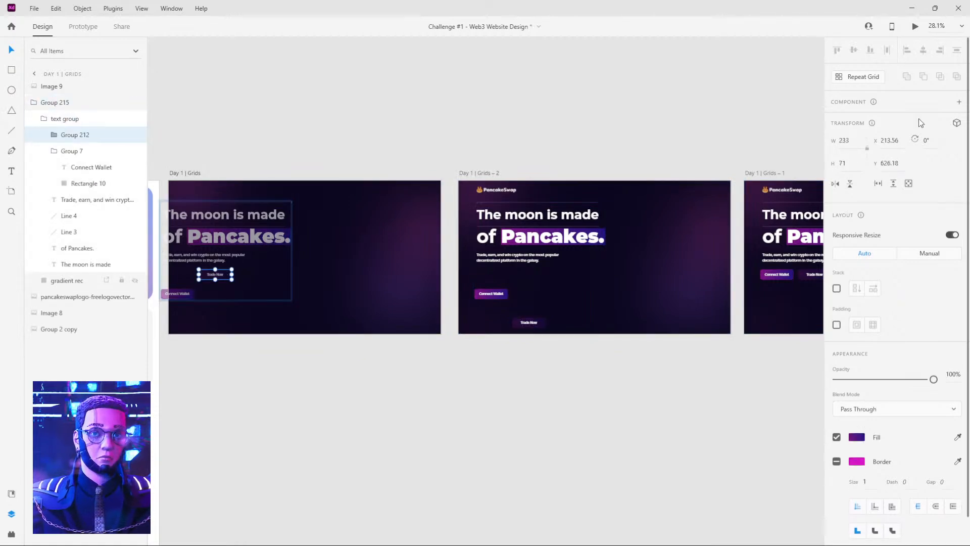
click(881, 163)
text(965.9)
key(Return)
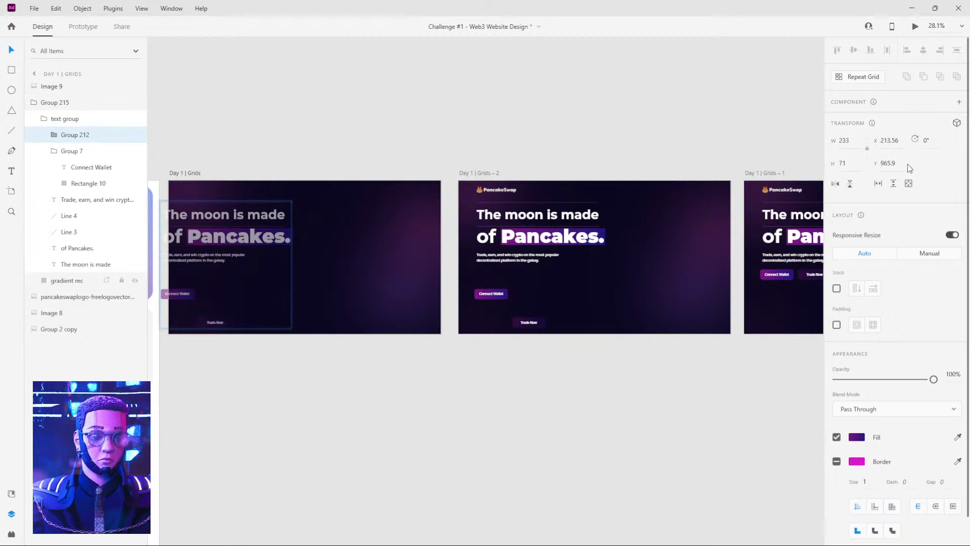
Lower the opacity of the headline text group, Group 215, on Day 1 | Grids to 0%.
click(398, 390)
click(260, 249)
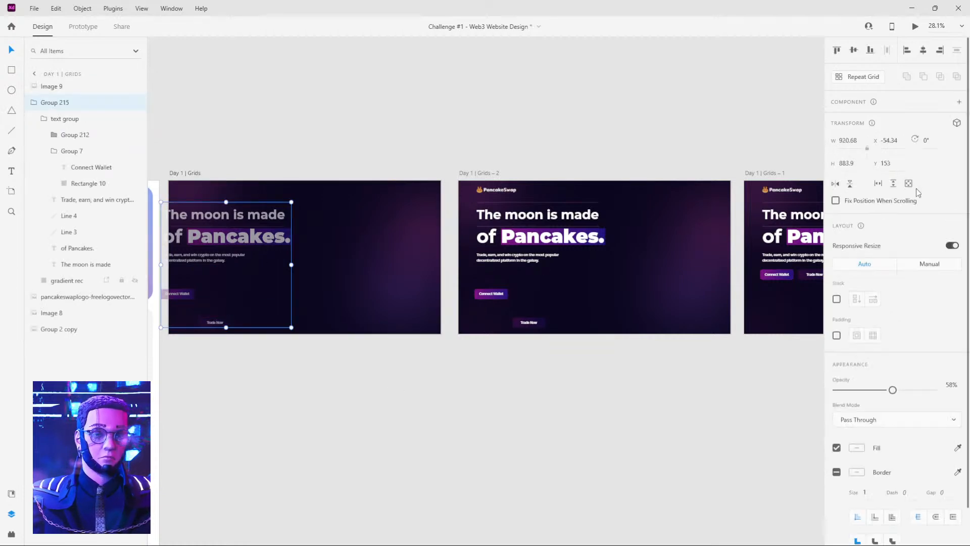
drag(893, 390, 636, 370)
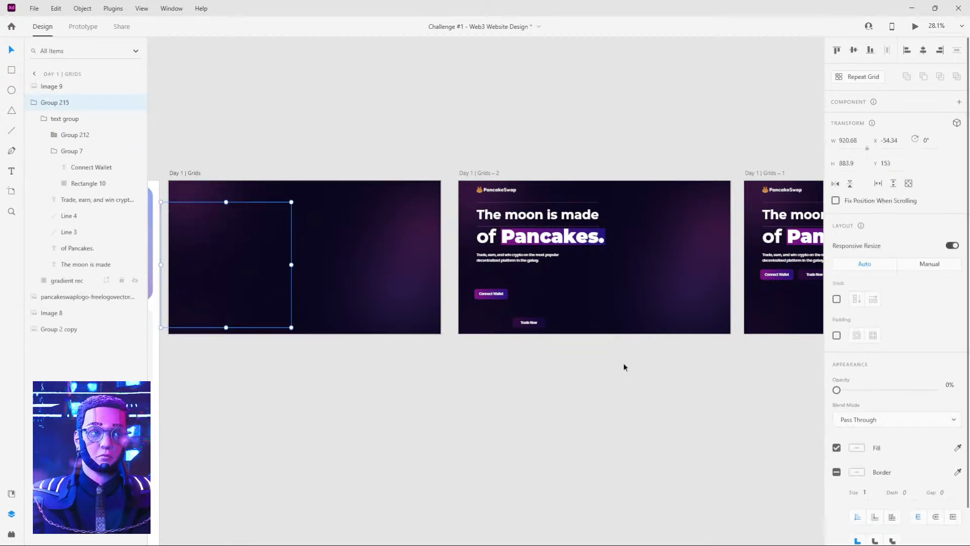
Preview the hero animation from the Day 1 | Grids artboard with the staggered buttons, and close the preview.
click(254, 109)
click(183, 173)
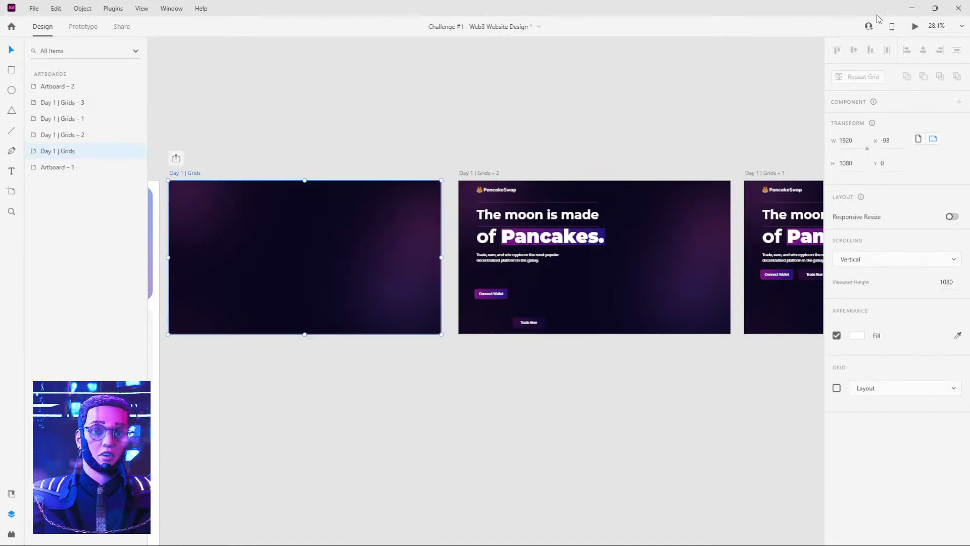
click(915, 26)
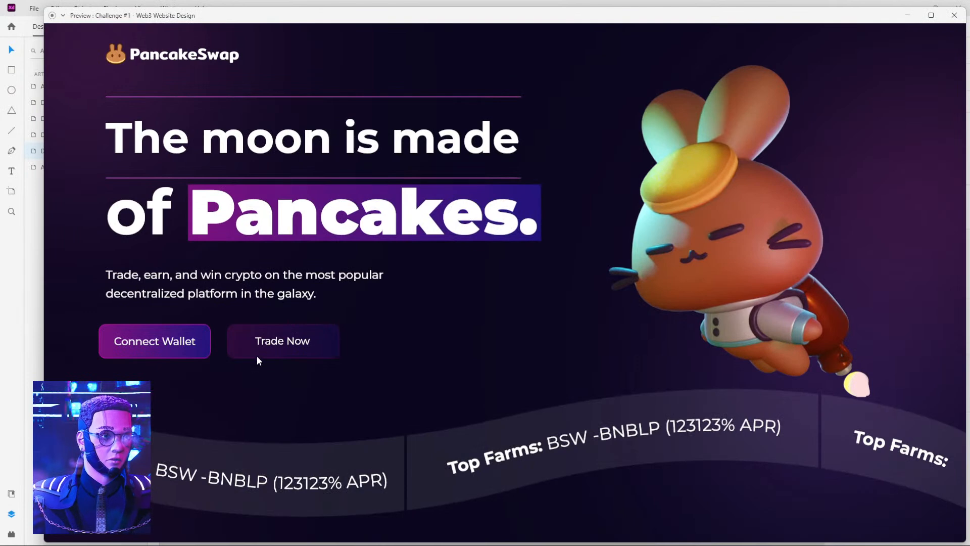
click(955, 15)
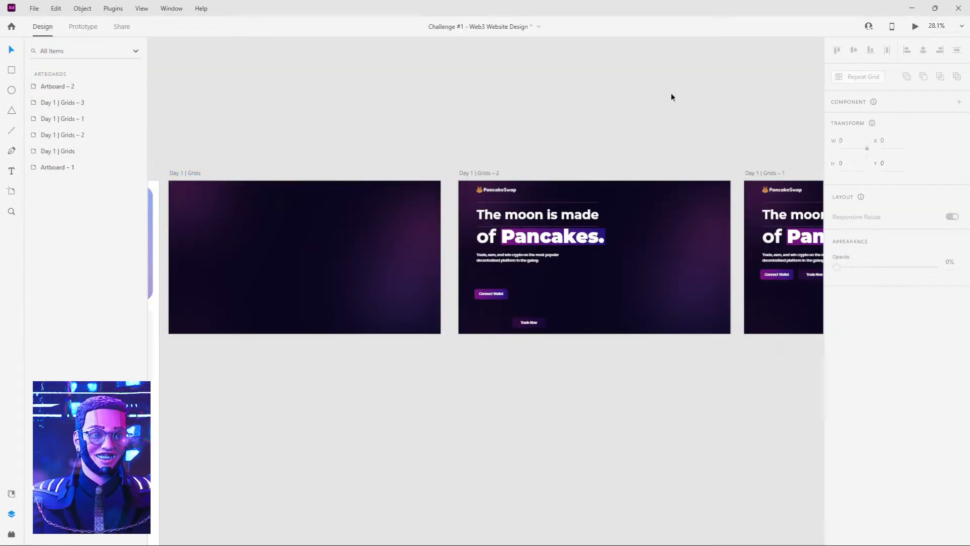
Undo the recent button position and headline group opacity changes on Day 1 | Grids and Day 1 | Grids – 2.
key(ctrl+z)
key(ctrl+z)
key(ctrl+z)
key(ctrl+z)
key(ctrl+z)
drag(671, 95, 455, 112)
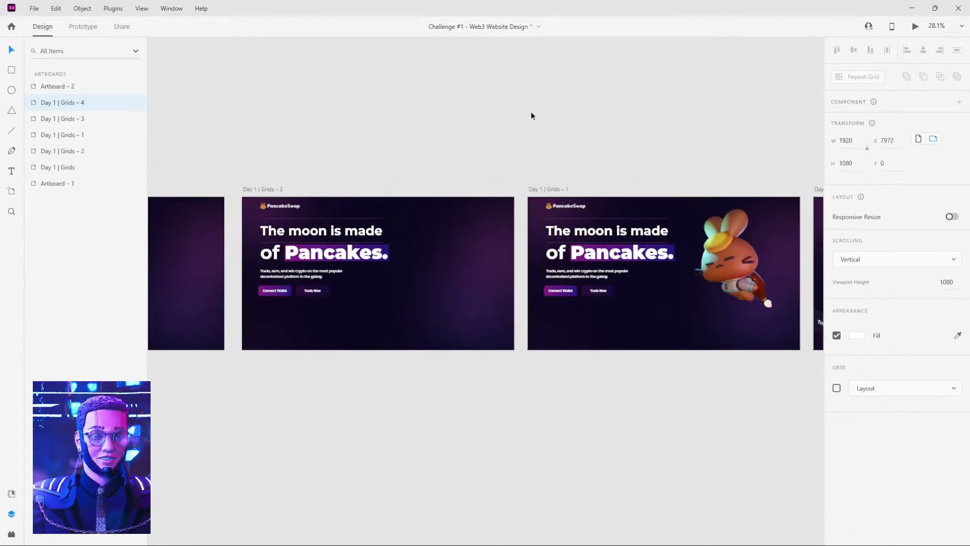
scroll(530, 112, down, 3)
drag(528, 113, 430, 156)
key(ctrl+z)
key(ctrl+z)
key(ctrl+z)
drag(578, 150, 674, 146)
key(ctrl+z)
key(ctrl+z)
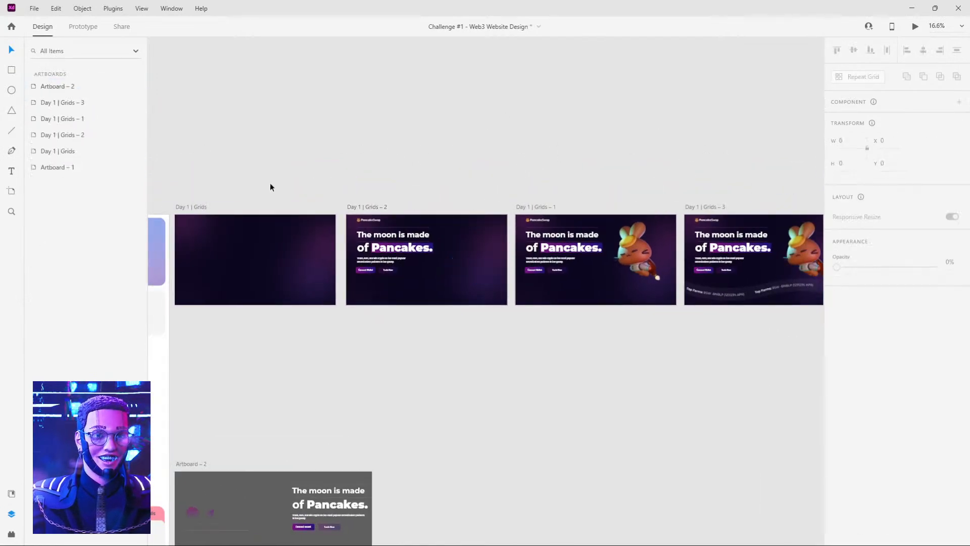
Preview the restored animation starting at Day 1 | Grids, and close the preview.
click(198, 207)
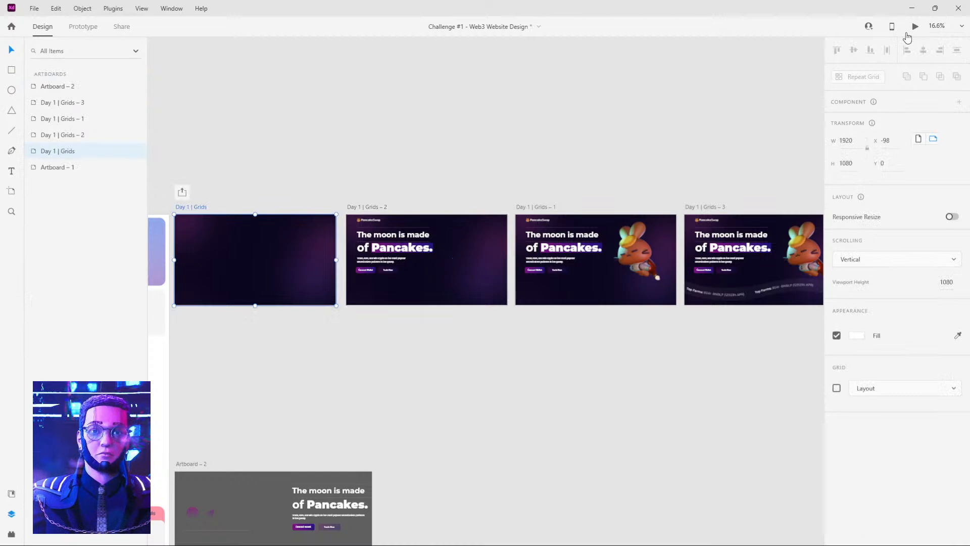
click(915, 27)
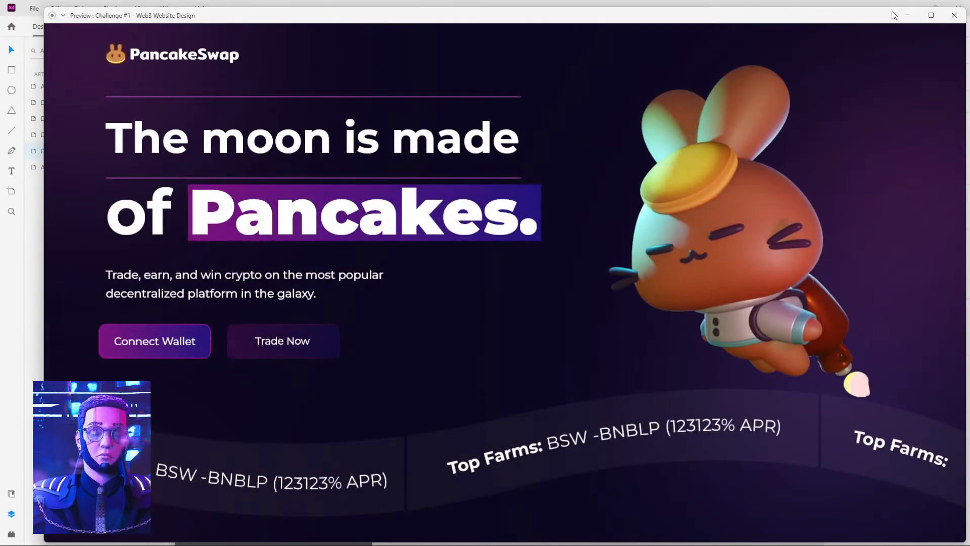
click(954, 16)
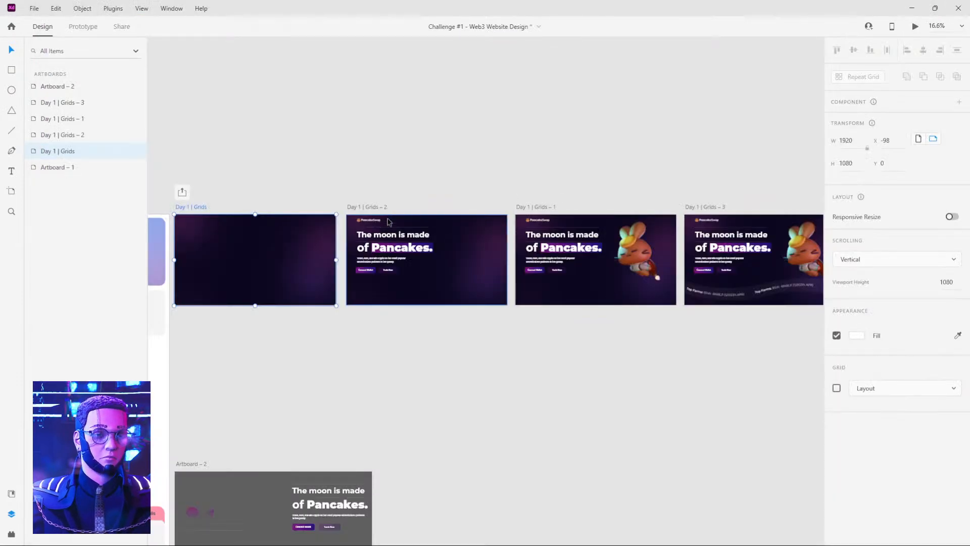
Move both buttons on Day 1 | Grids – 2 down together to Y 763.9 and set their opacity to 0%.
scroll(384, 292, up, 4)
drag(325, 282, 489, 292)
double_click(522, 256)
double_click(523, 256)
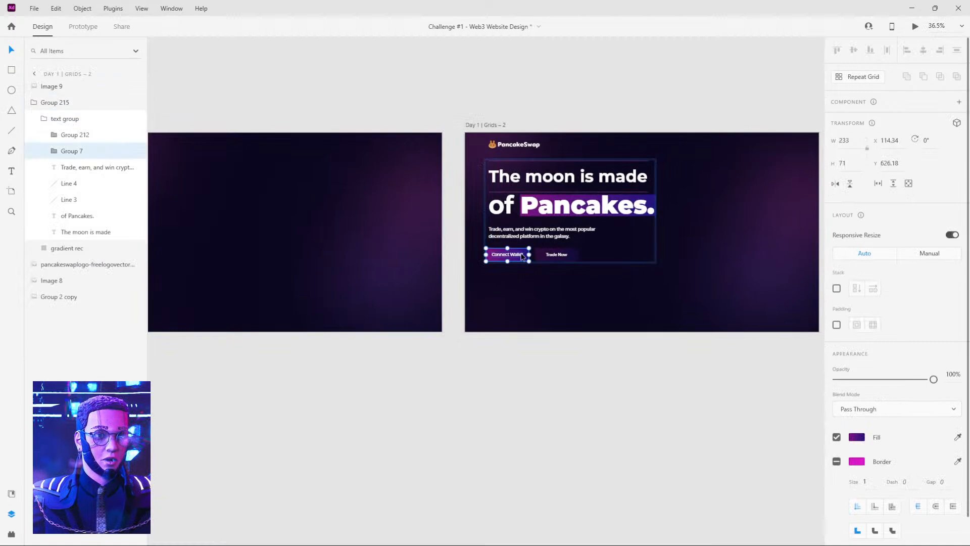
shift+click(557, 255)
drag(559, 255, 564, 281)
drag(909, 380, 750, 394)
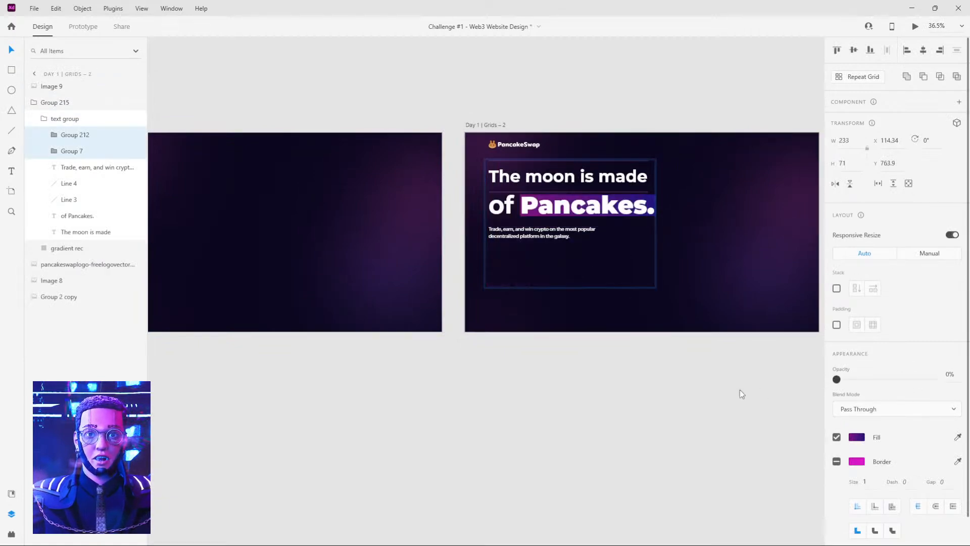
Preview the animation from Day 1 | Grids to check the fade-in of the two buttons, and close the preview.
click(722, 395)
scroll(623, 156, down, 3)
click(317, 140)
click(914, 28)
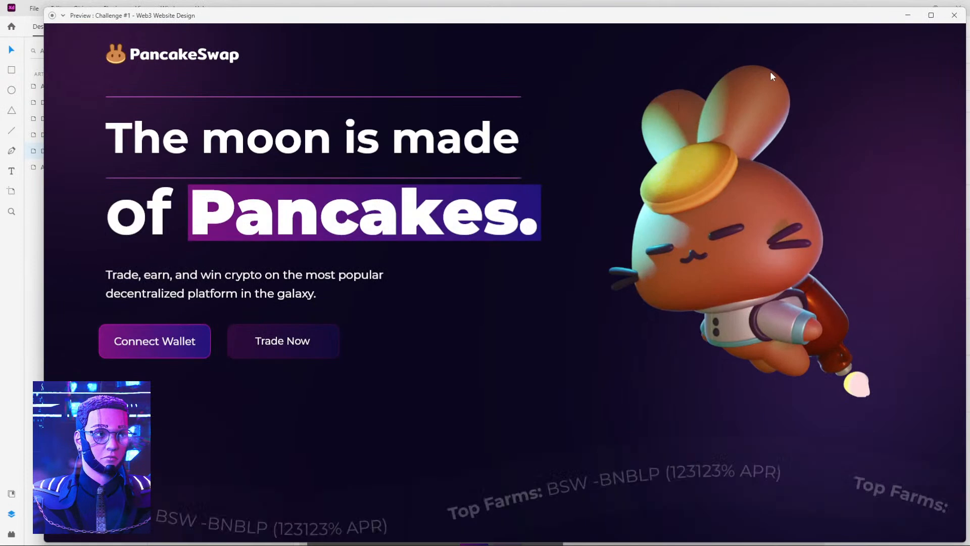
click(954, 17)
click(569, 217)
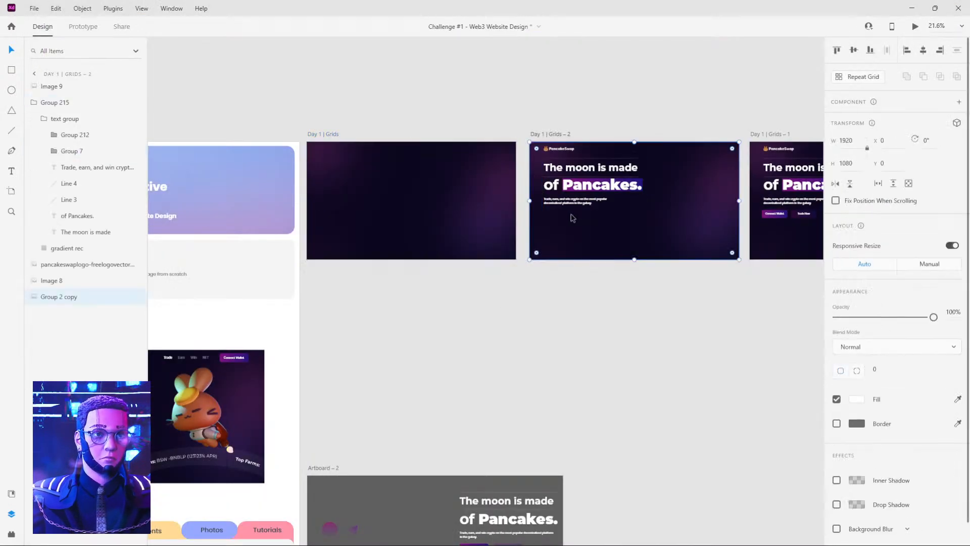
click(594, 310)
click(569, 202)
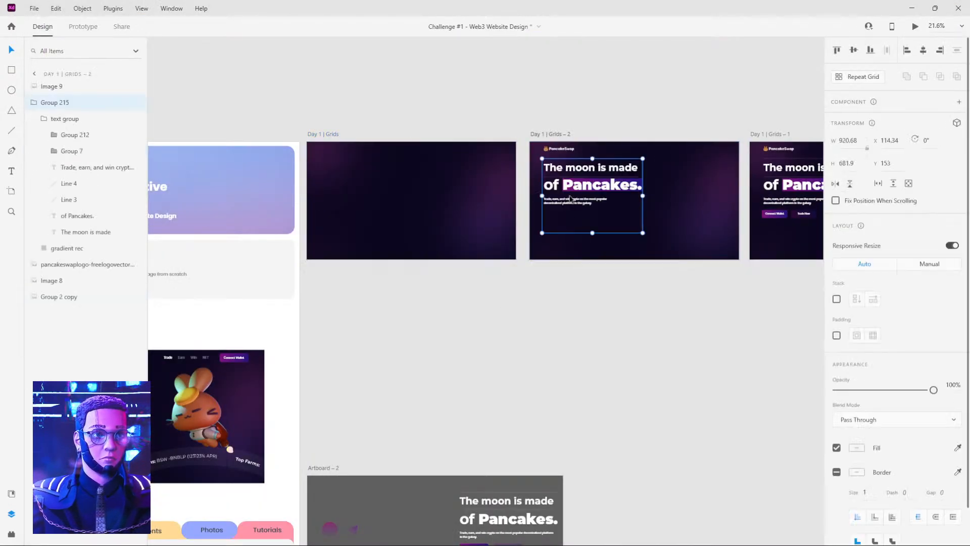
double_click(568, 200)
click(559, 230)
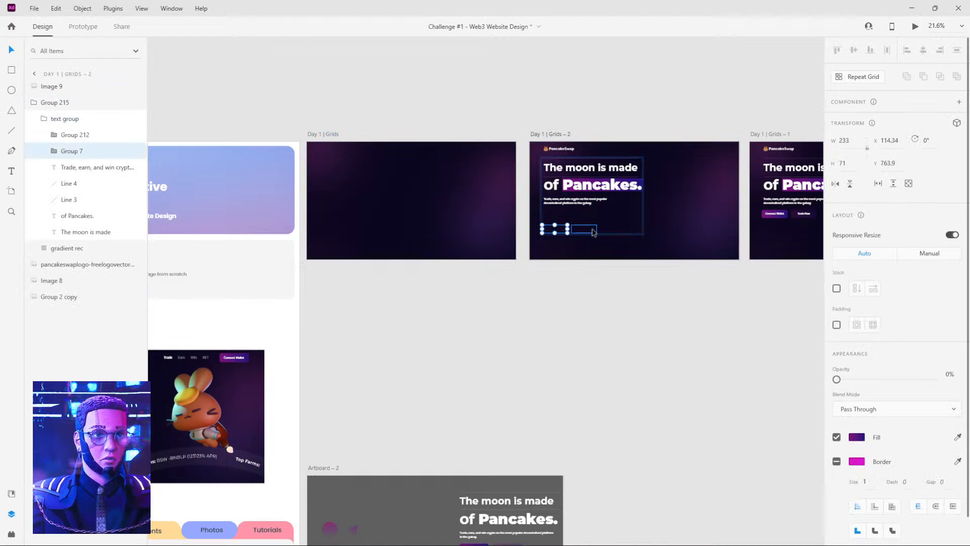
shift+click(592, 230)
click(588, 318)
Match the Connect Wallet button on Day 1 | Grids to its counterpart on Day 1 | Grids – 2 by setting its Y position to 763.9.
double_click(550, 233)
click(551, 231)
click(887, 162)
click(364, 205)
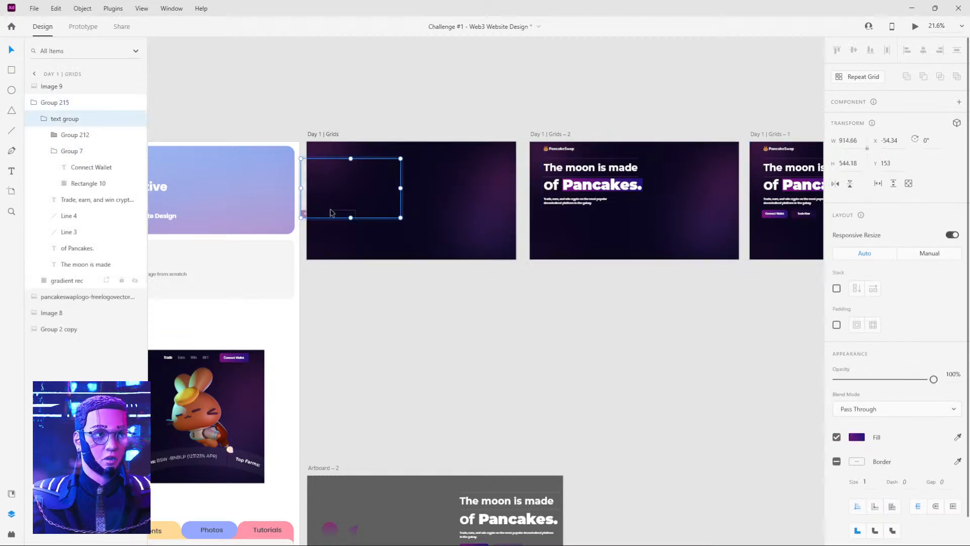
double_click(319, 215)
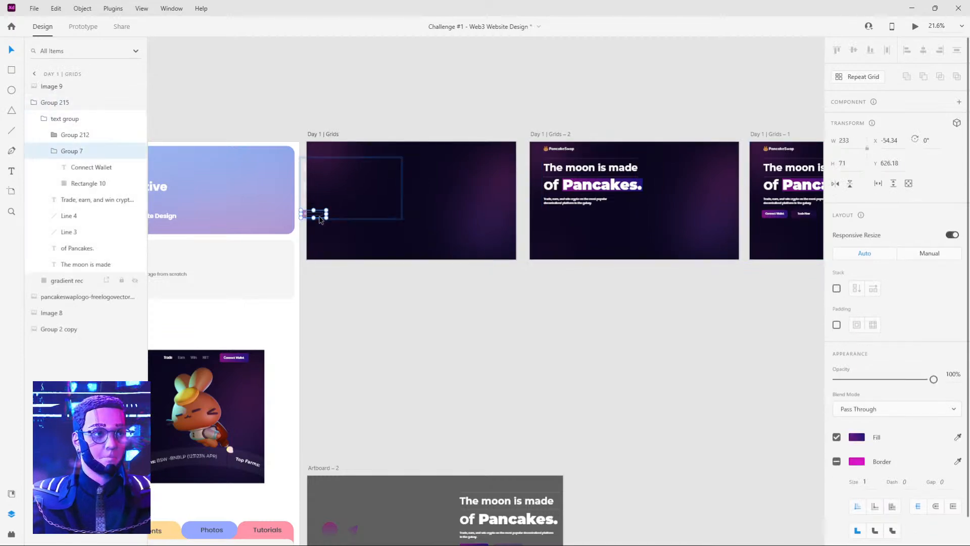
click(887, 162)
text(763.9)
key(Return)
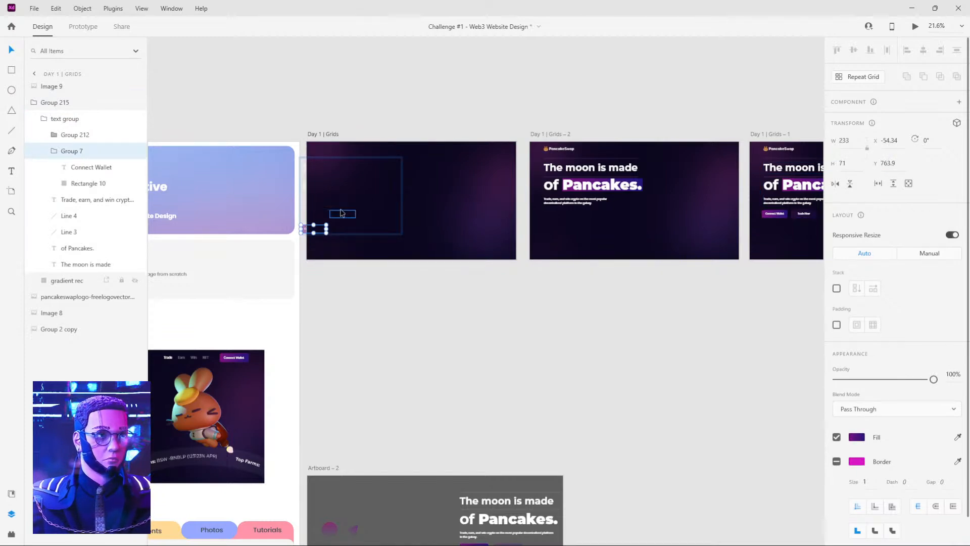
Set the Y position of the Trade Now button on Day 1 | Grids to 763.9 and deselect it.
click(341, 212)
click(887, 162)
text(763.9)
key(Return)
click(569, 321)
Preview the animation from Day 1 | Grids with the aligned button positions, and dismiss the preview.
click(321, 135)
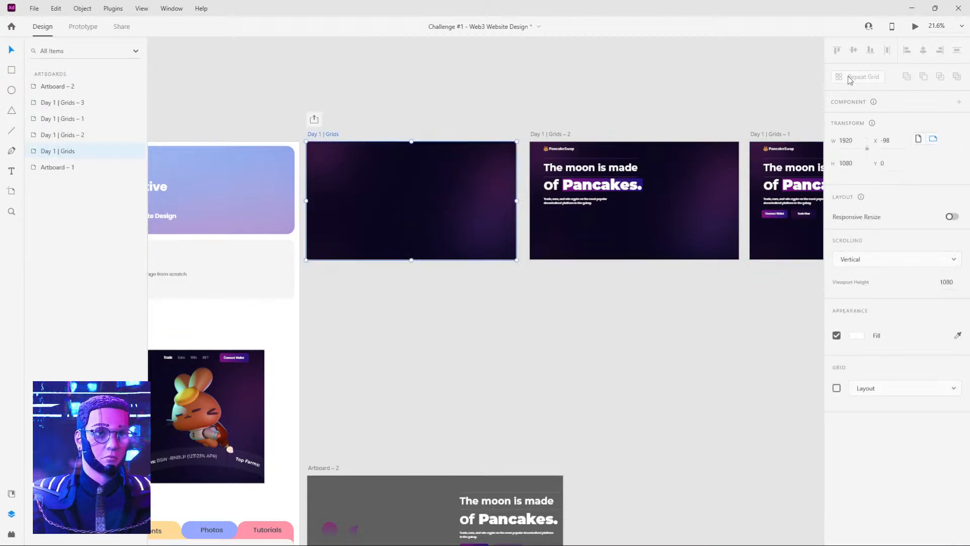
key(ctrl+Return)
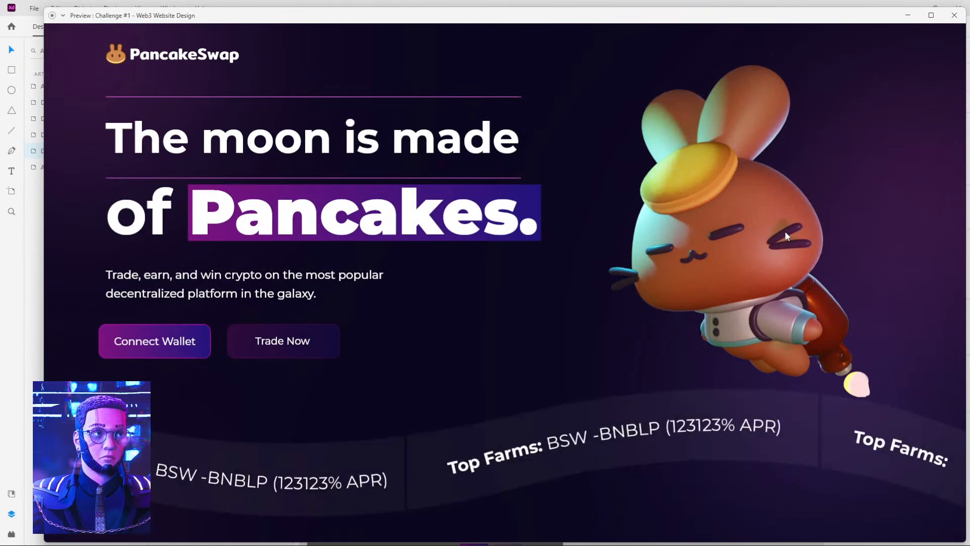
click(907, 18)
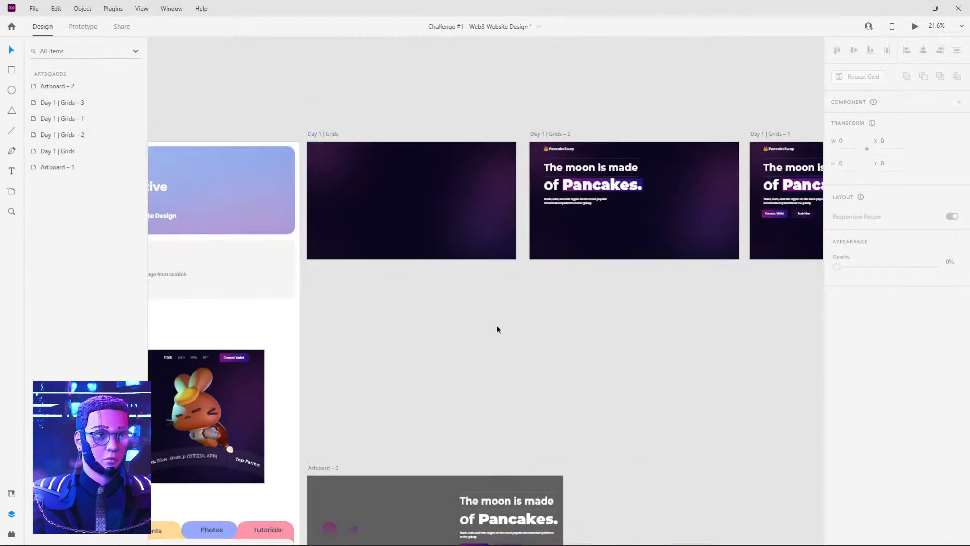
click(336, 195)
scroll(352, 291, down, 1)
scroll(351, 290, up, 1)
scroll(454, 293, right, 1)
click(564, 239)
click(560, 253)
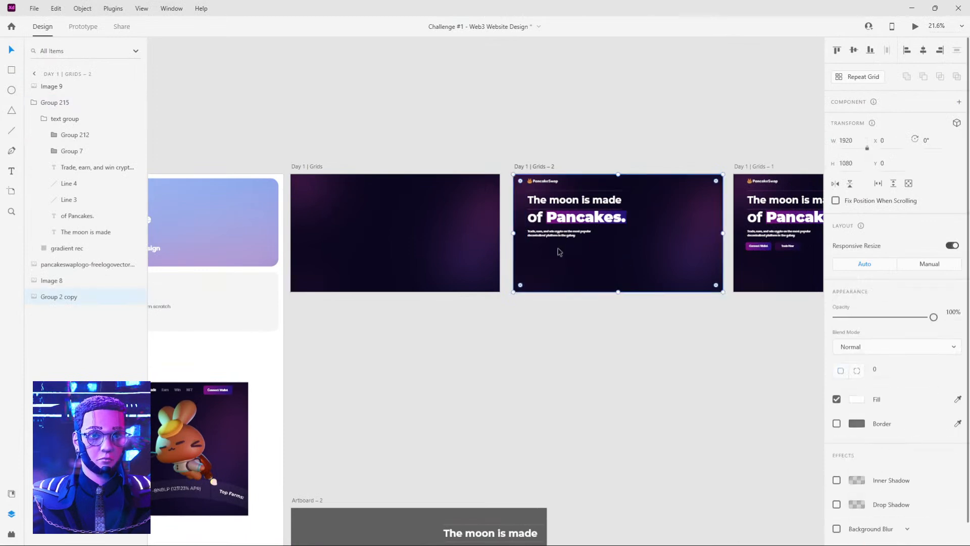
click(590, 328)
click(591, 218)
Undo the last few button position changes on Day 1 | Grids and redo them.
key(ctrl+z)
key(ctrl+z)
key(ctrl+z)
key(ctrl+shift+z)
key(ctrl+shift+z)
key(ctrl+shift+z)
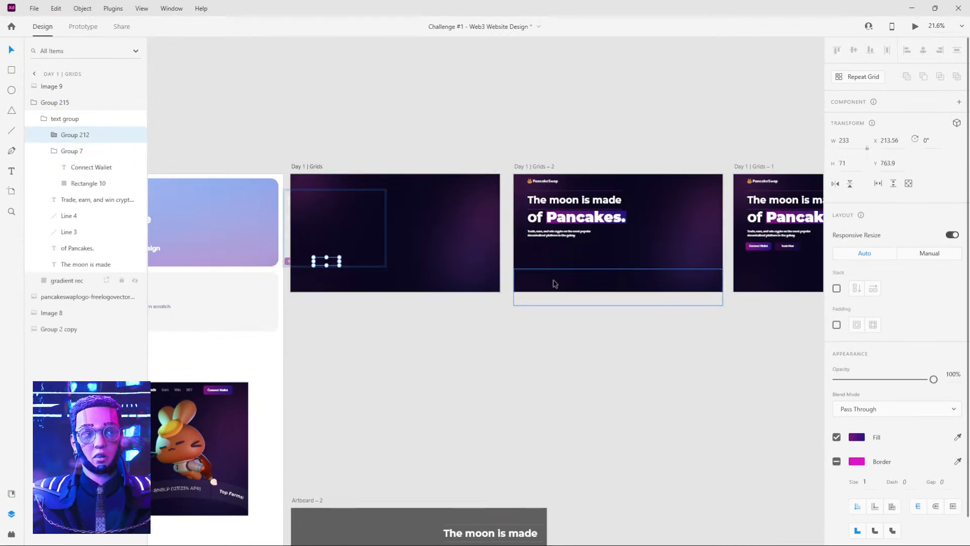
Undo the vertical moves of the Connect Wallet and Trade Now buttons on Day 1 | Grids and Day 1 | Grids – 2, and deselect everything.
click(571, 336)
key(ctrl+z)
key(ctrl+z)
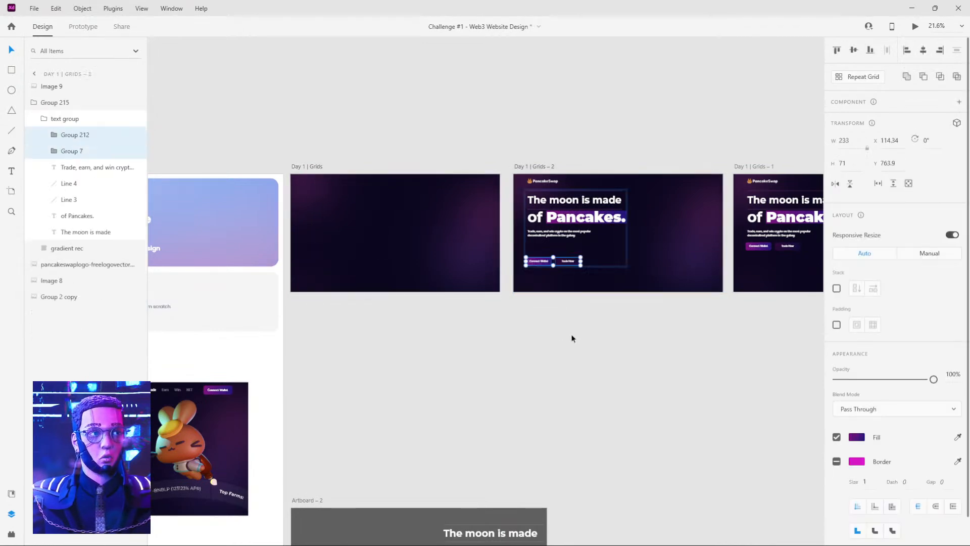
key(ctrl+z)
key(ctrl+shift+z)
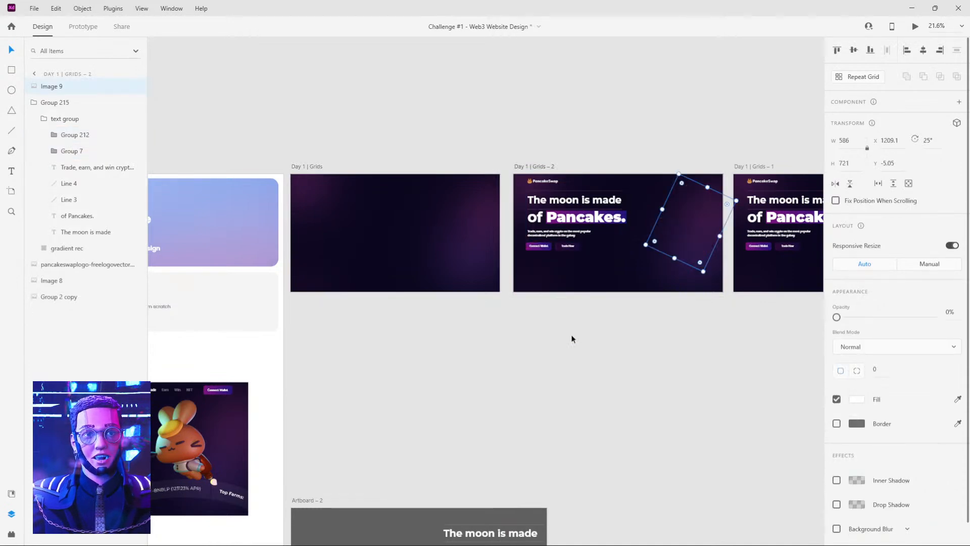
click(572, 346)
Check the positions of the Connect Wallet and Trade Now buttons in the text groups of Day 1 | Grids – 2 and Day 1 | Grids.
click(316, 167)
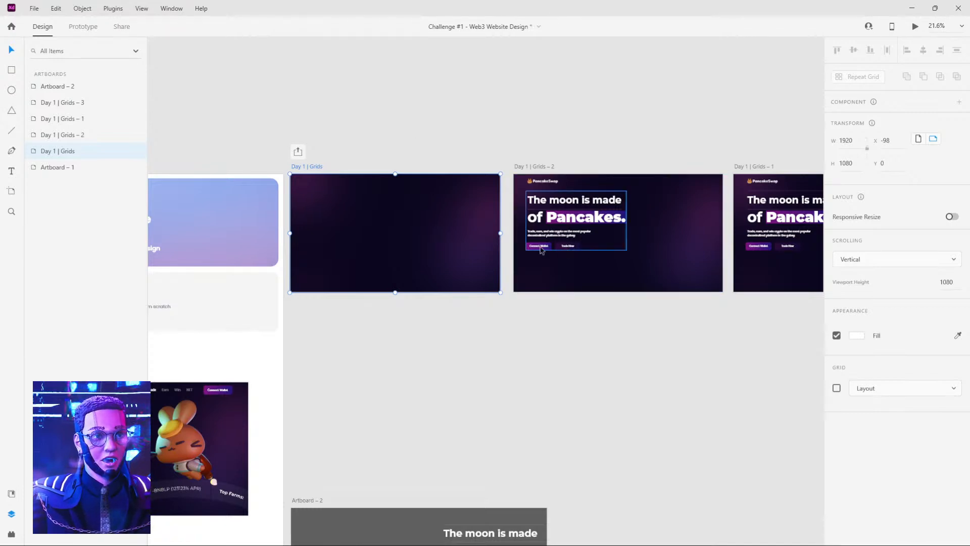
click(566, 247)
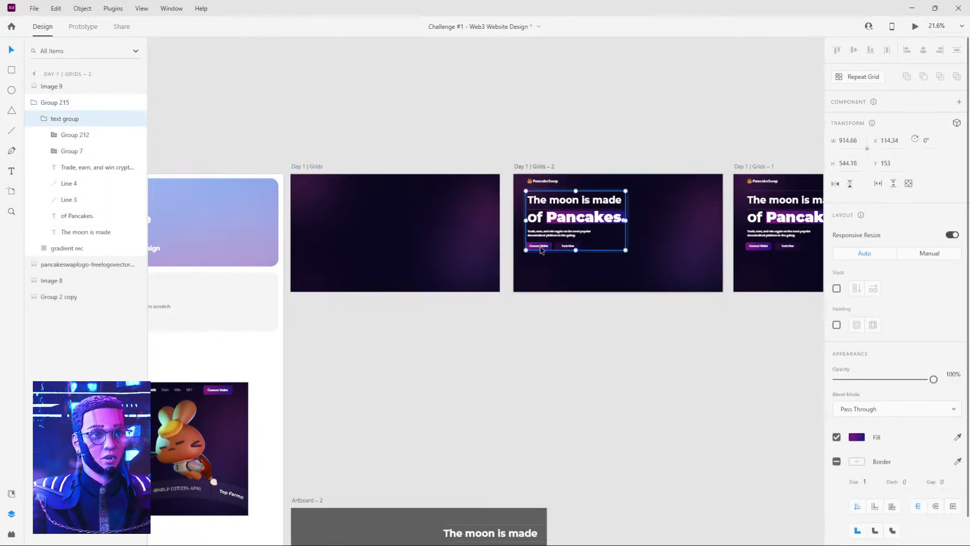
click(70, 150)
click(348, 233)
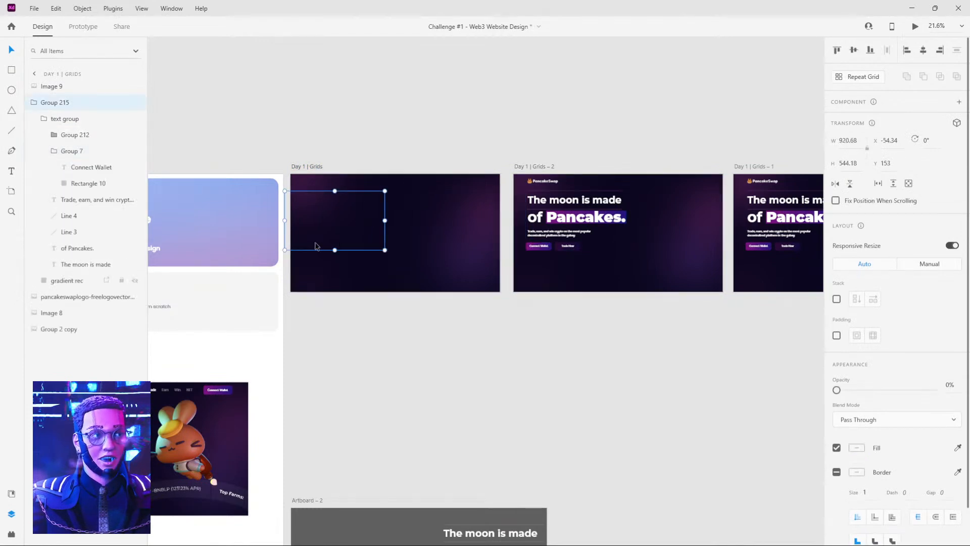
double_click(302, 247)
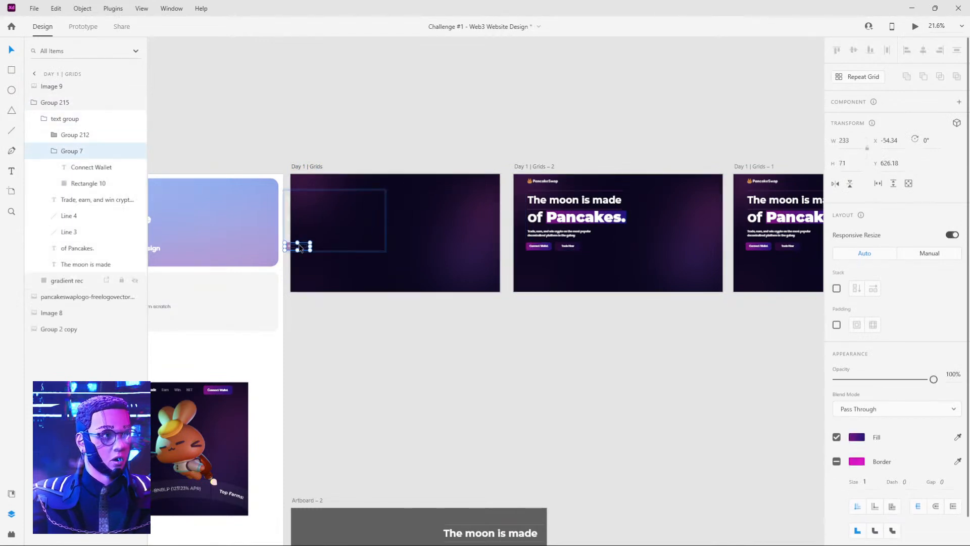
double_click(323, 246)
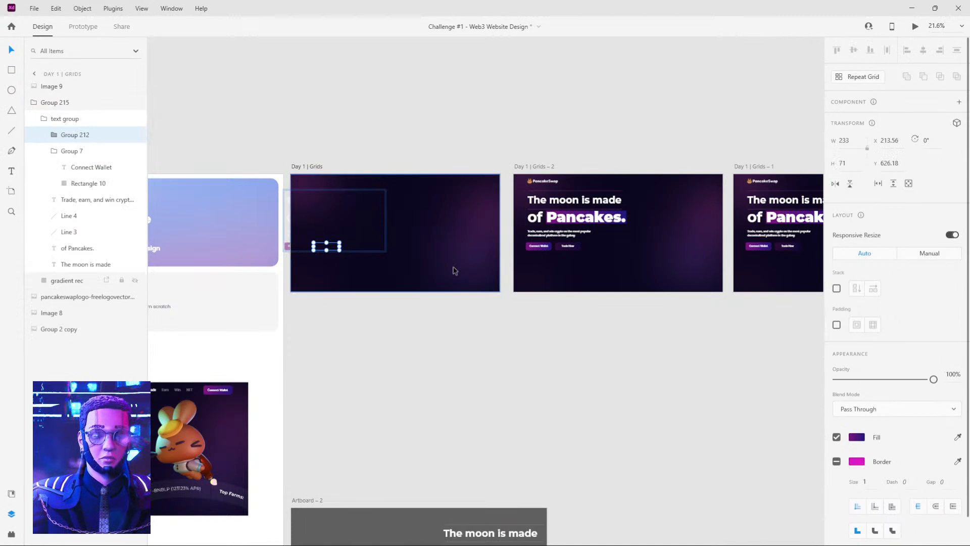